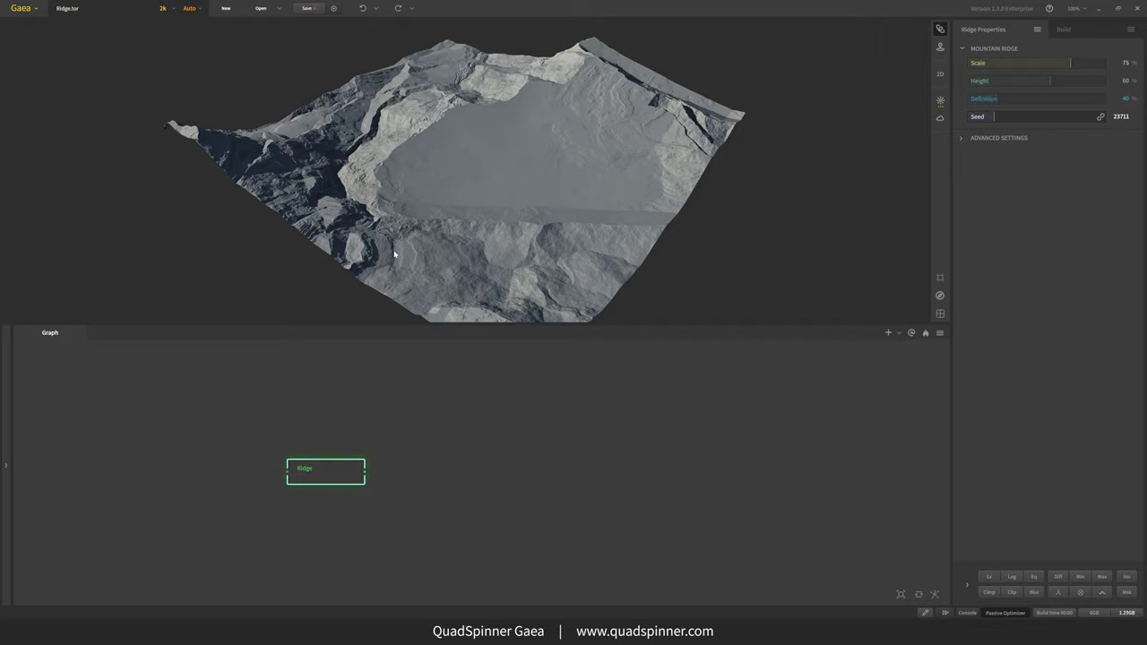
# Reposition the Ridge node in the graph and attach a Warp node to its output
pyautogui.scroll(6, 394, 255)
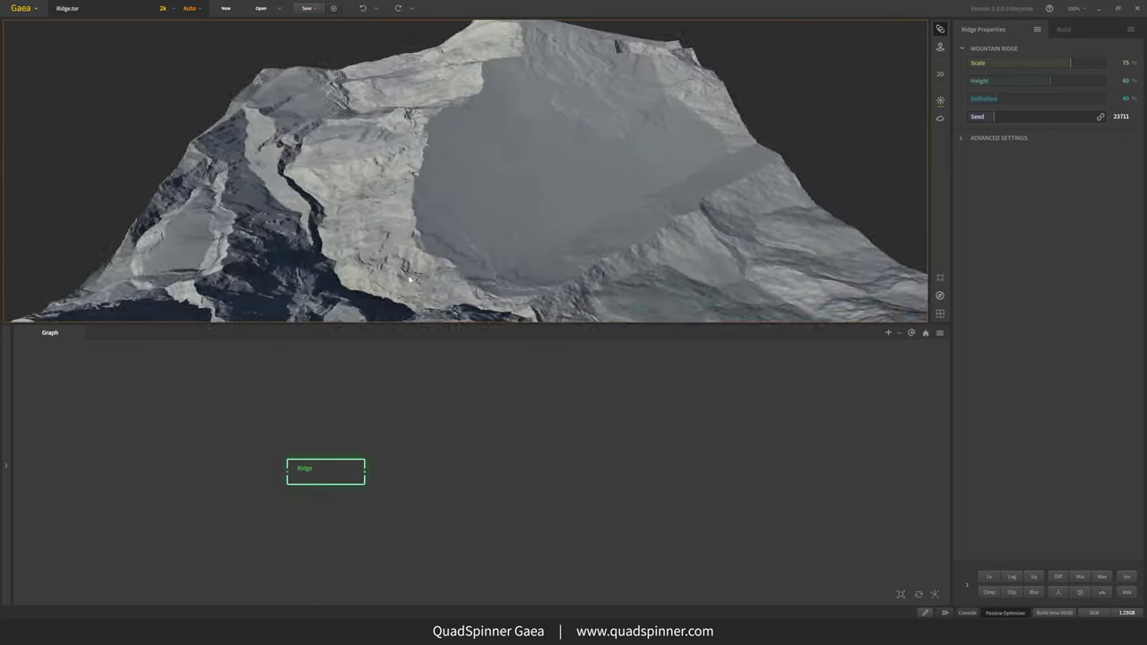
pyautogui.moveTo(409, 280); pyautogui.dragTo(381, 267)
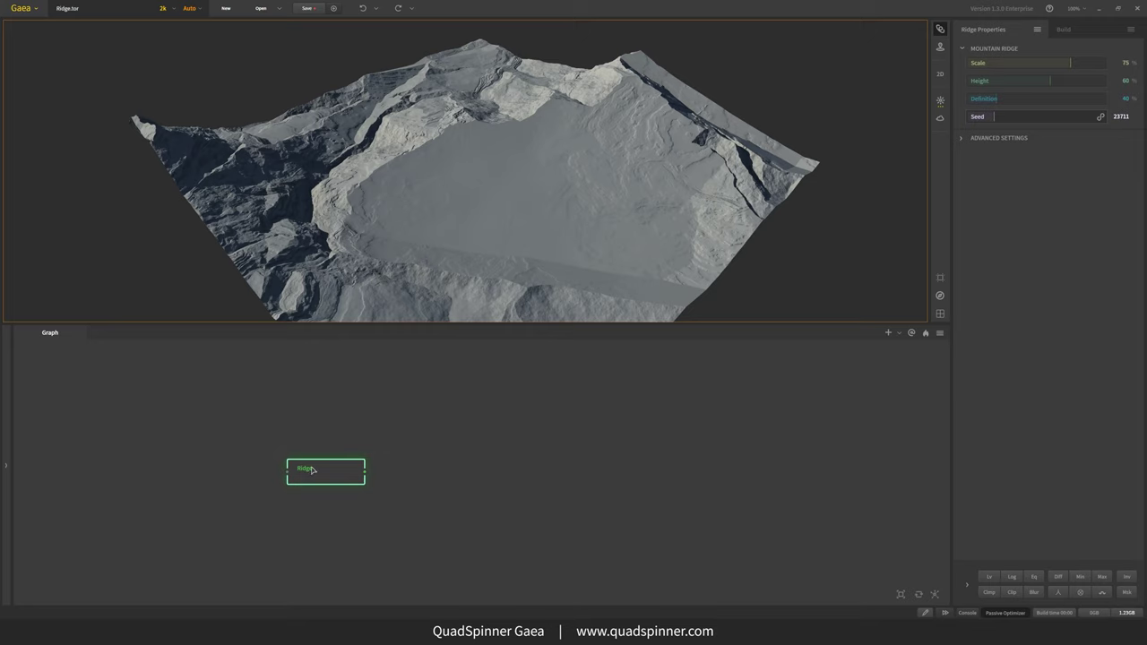
pyautogui.moveTo(325, 473); pyautogui.dragTo(356, 437)
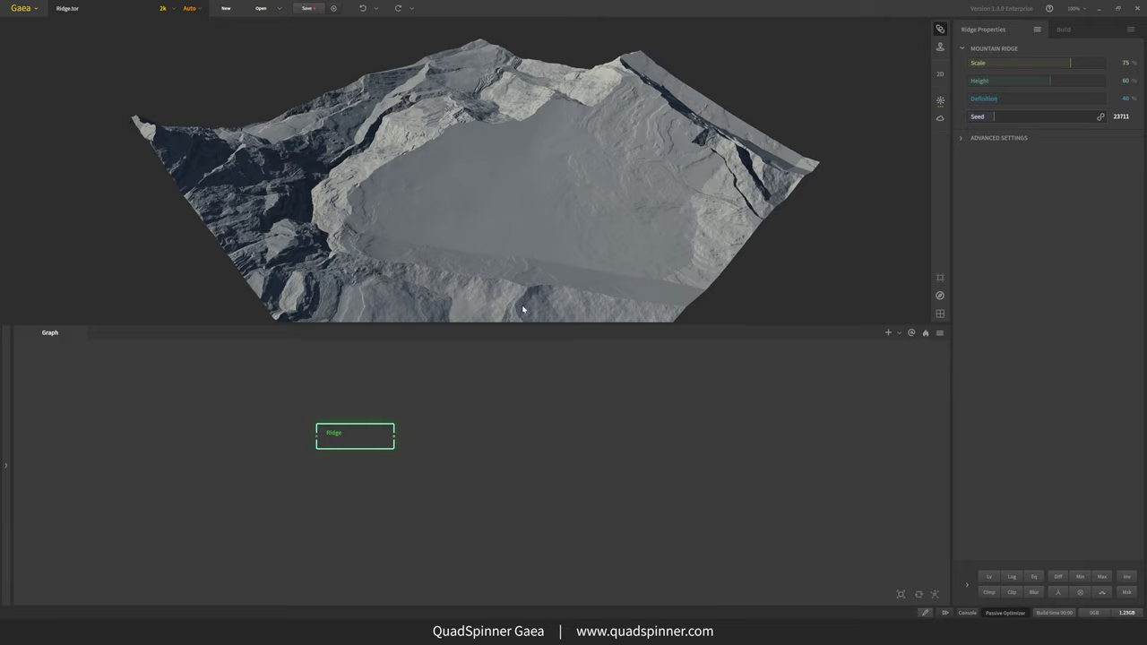
pyautogui.moveTo(520, 302); pyautogui.dragTo(479, 224)
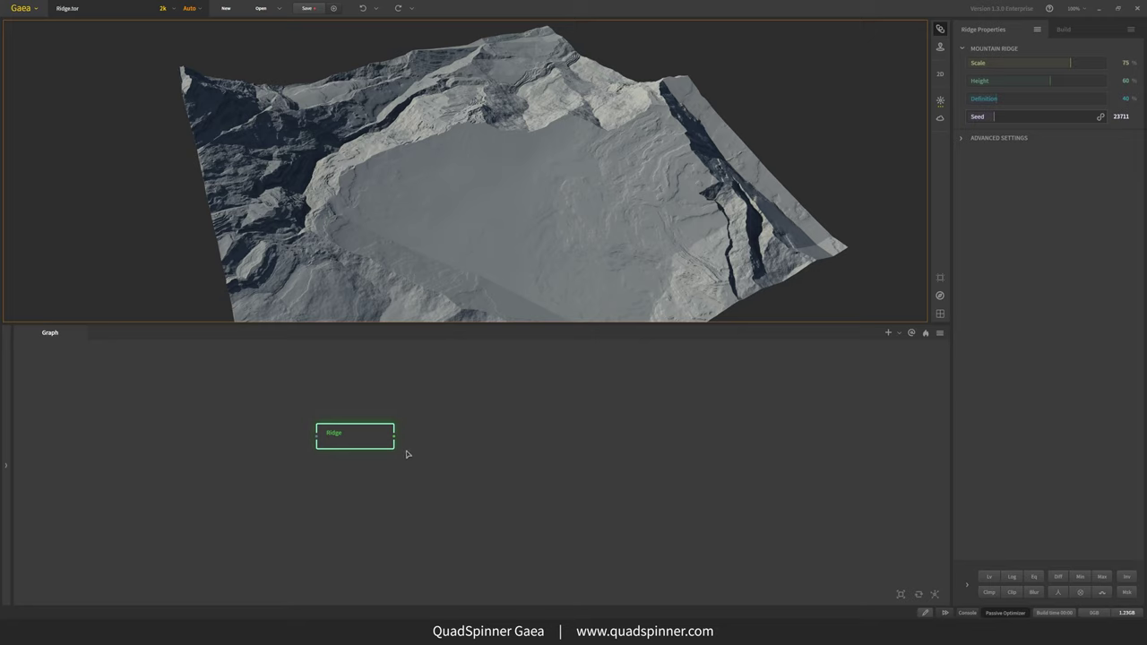
pyautogui.moveTo(395, 437); pyautogui.dragTo(455, 433)
pyautogui.write('warp')
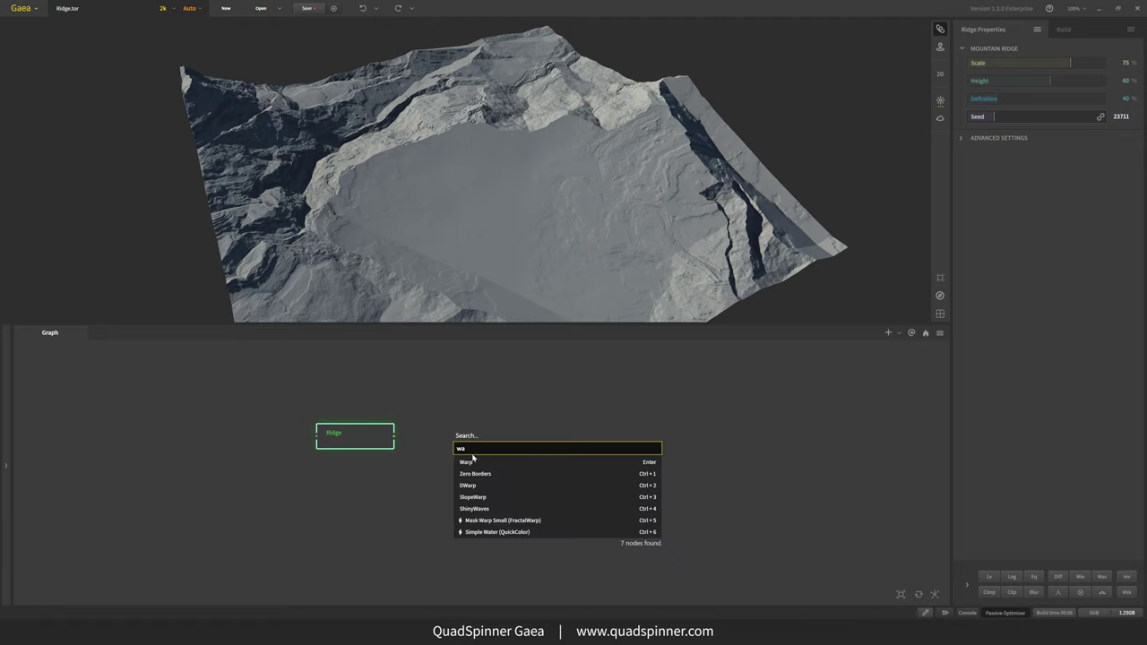
pyautogui.press('Return')
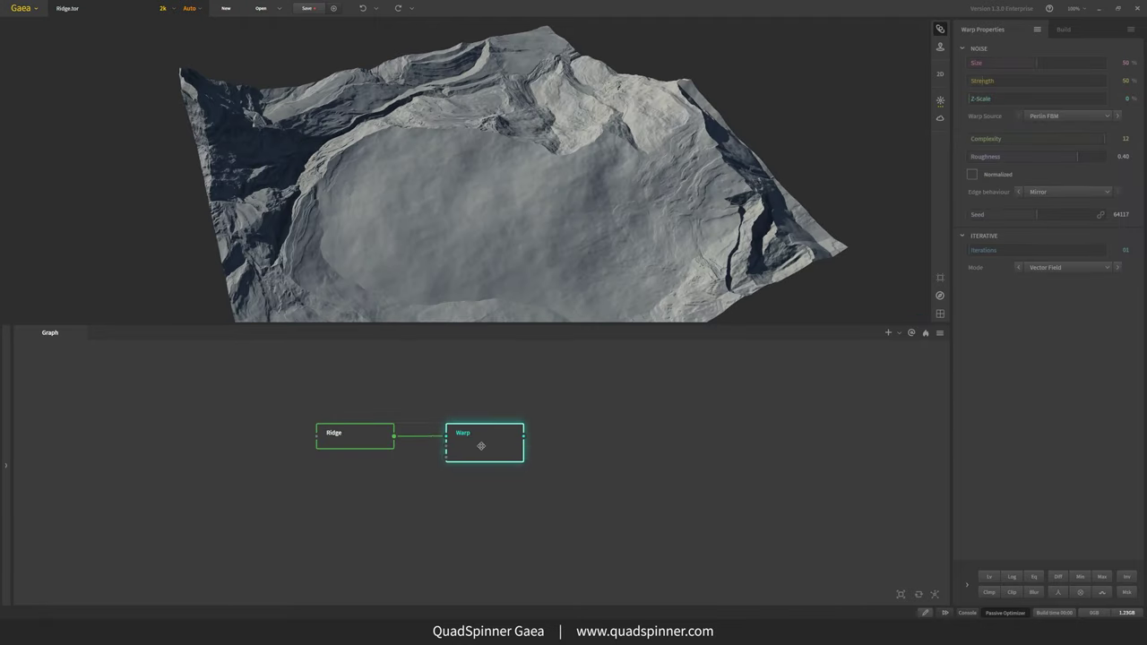
pyautogui.moveTo(474, 263)
pyautogui.mouseDown()
pyautogui.moveTo(456, 271)
pyautogui.moveTo(480, 278)
pyautogui.moveTo(477, 269)
pyautogui.mouseUp()
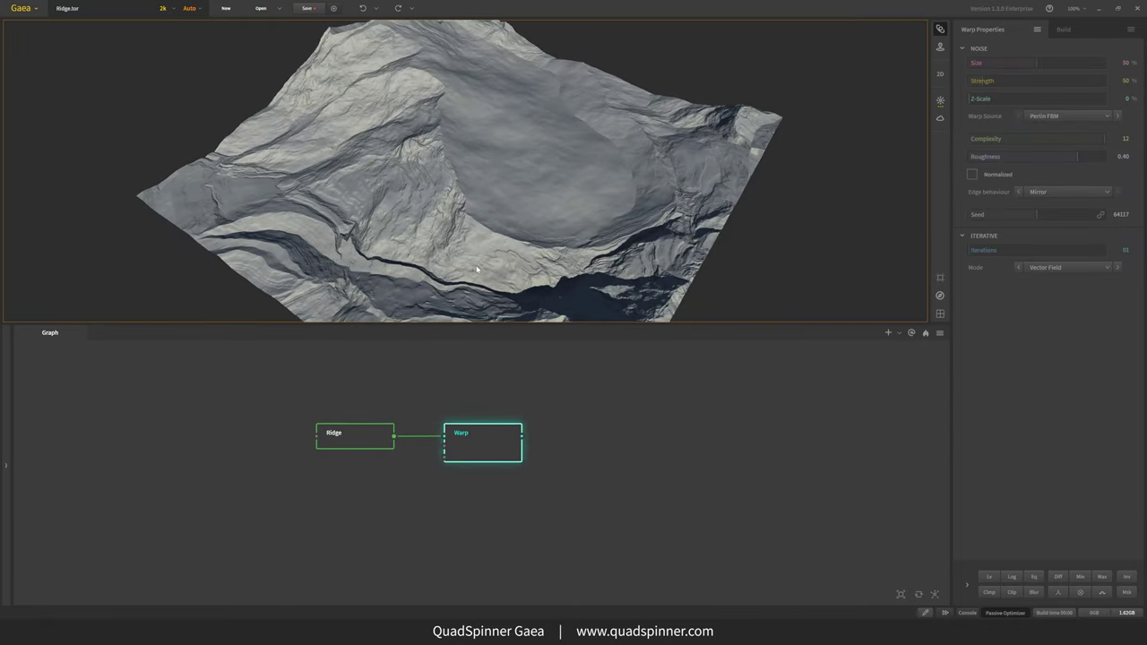
pyautogui.moveTo(614, 214); pyautogui.dragTo(410, 189)
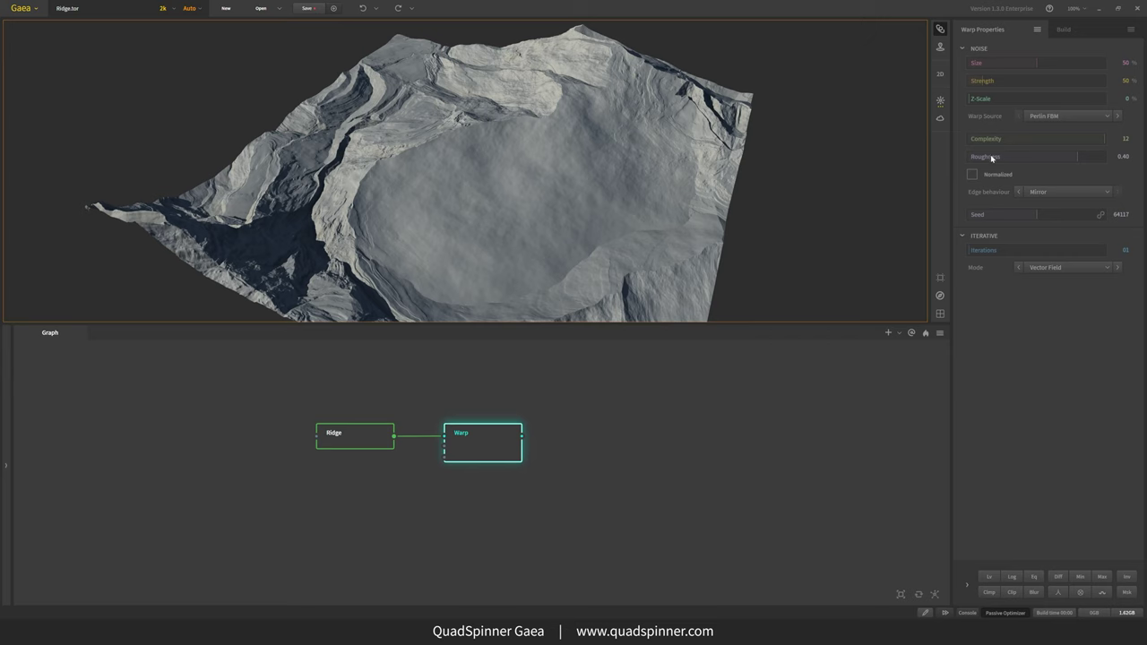
# Set the Warp node's seed to 21967 and compare the warped terrain with the original Ridge
pyautogui.click(994, 219)
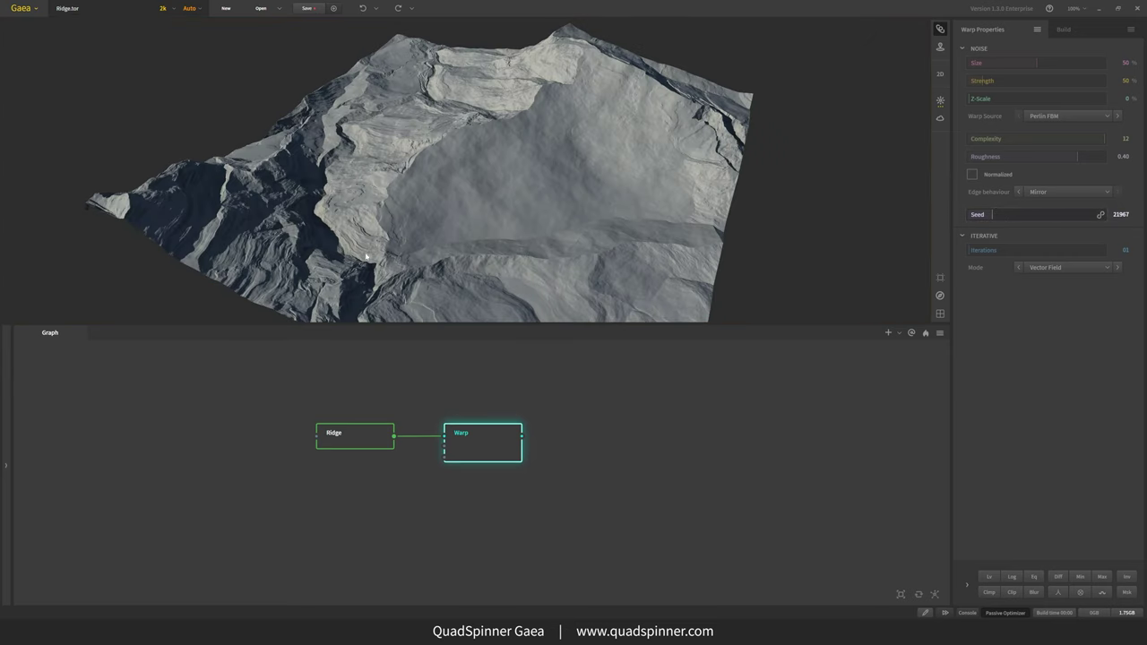
pyautogui.moveTo(440, 268); pyautogui.dragTo(471, 297)
pyautogui.click(378, 443)
pyautogui.moveTo(408, 233); pyautogui.dragTo(431, 155)
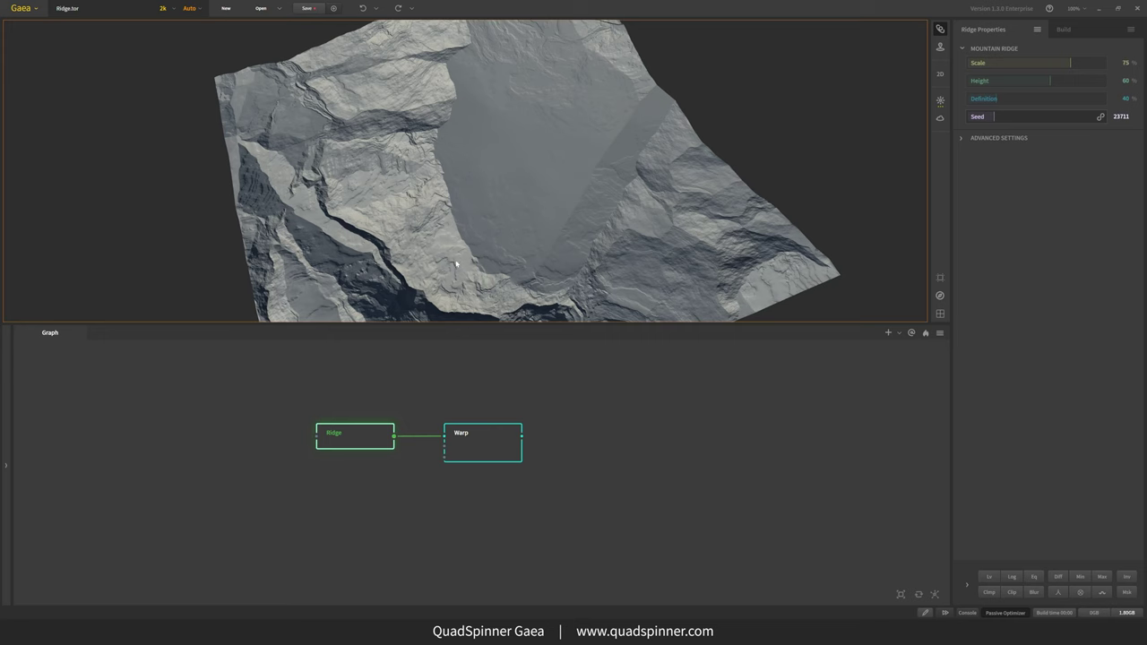
pyautogui.click(493, 431)
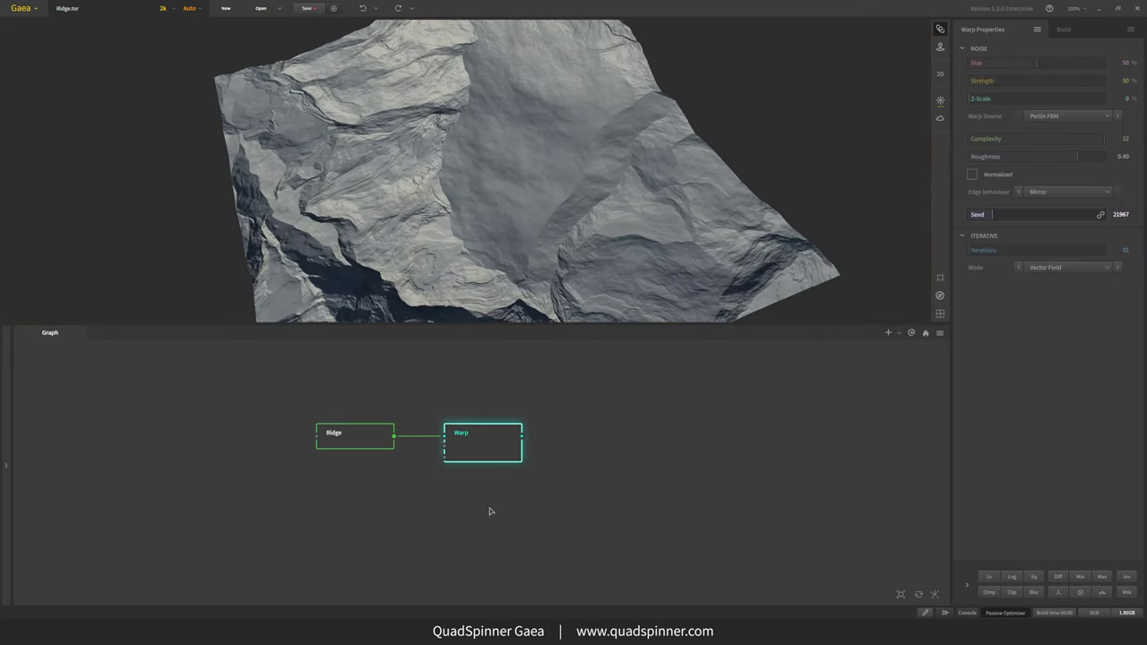
# Add a Rocky node to the graph and align it directly below the Warp node
pyautogui.rightClick(455, 501)
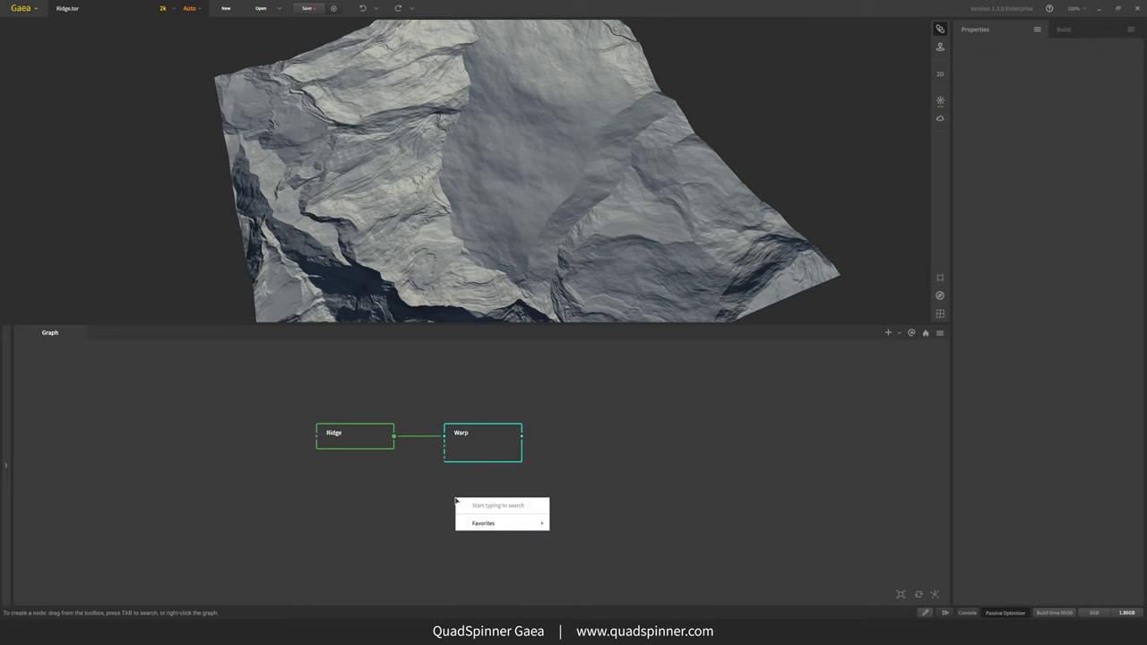
pyautogui.press('Tab')
pyautogui.write('ky')
pyautogui.click(480, 530)
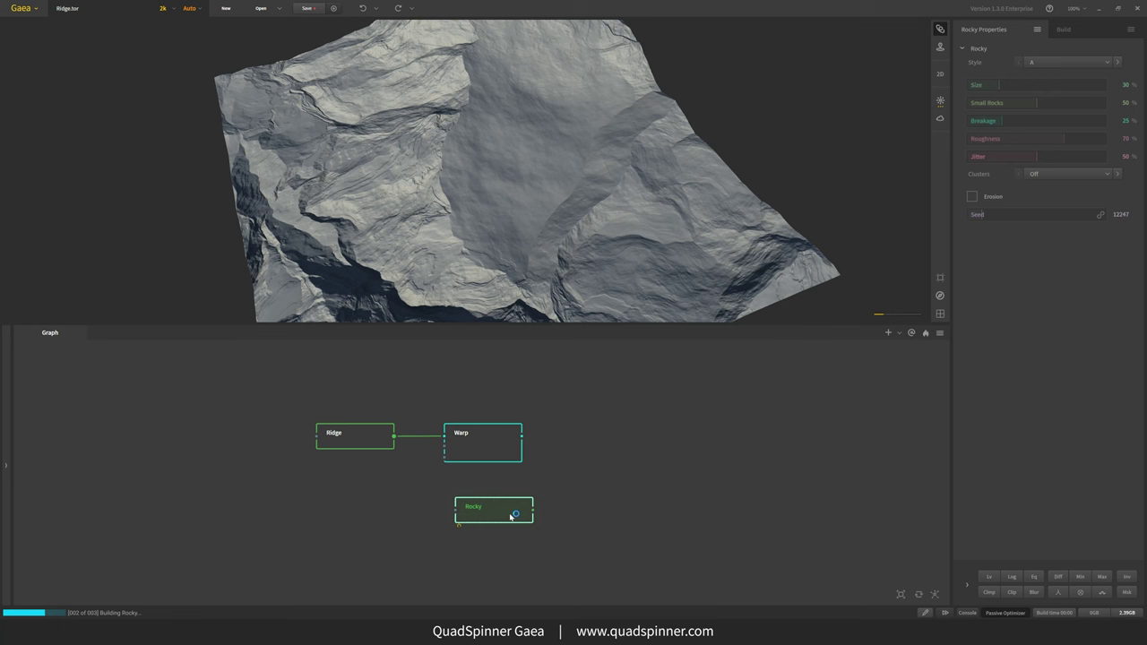
pyautogui.moveTo(476, 515); pyautogui.dragTo(464, 502)
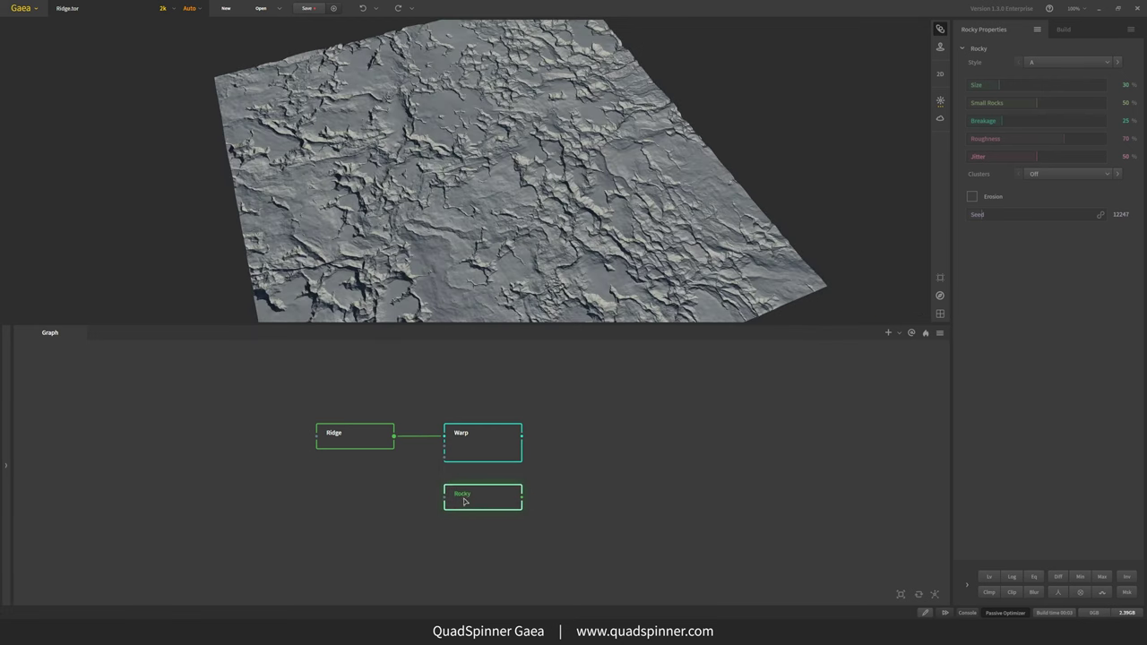
# Merge the Warp and Rocky outputs in a Combine node and set its method to Embed
pyautogui.click(500, 436)
pyautogui.moveTo(525, 437); pyautogui.dragTo(524, 495)
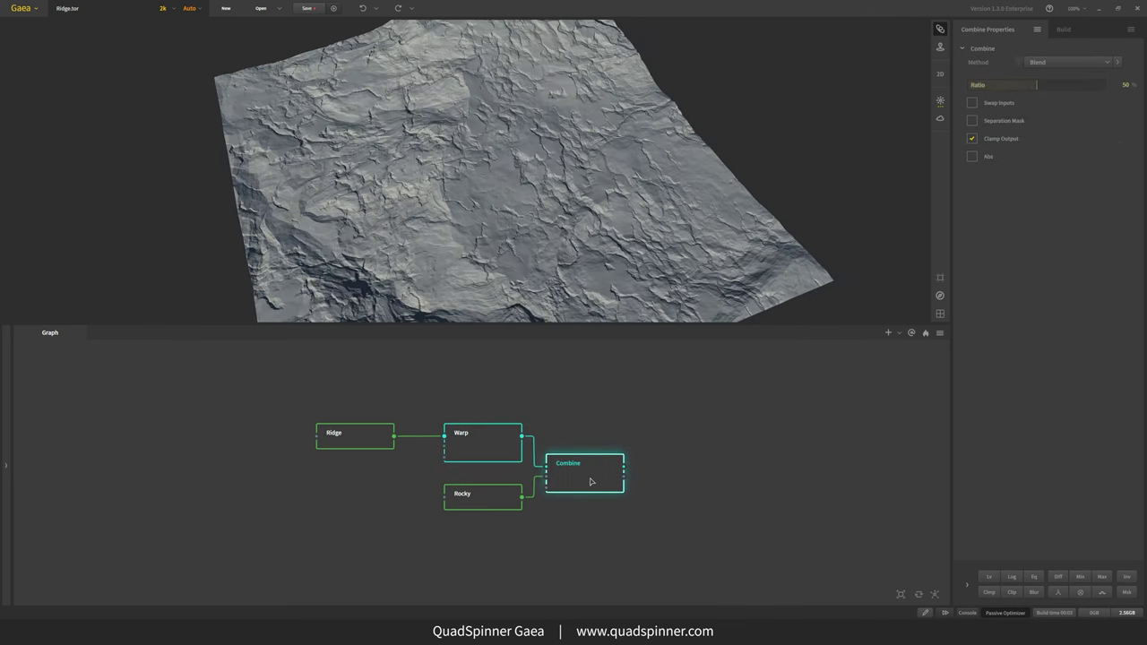
pyautogui.click(1059, 68)
pyautogui.click(1059, 242)
pyautogui.moveTo(681, 215); pyautogui.dragTo(593, 205)
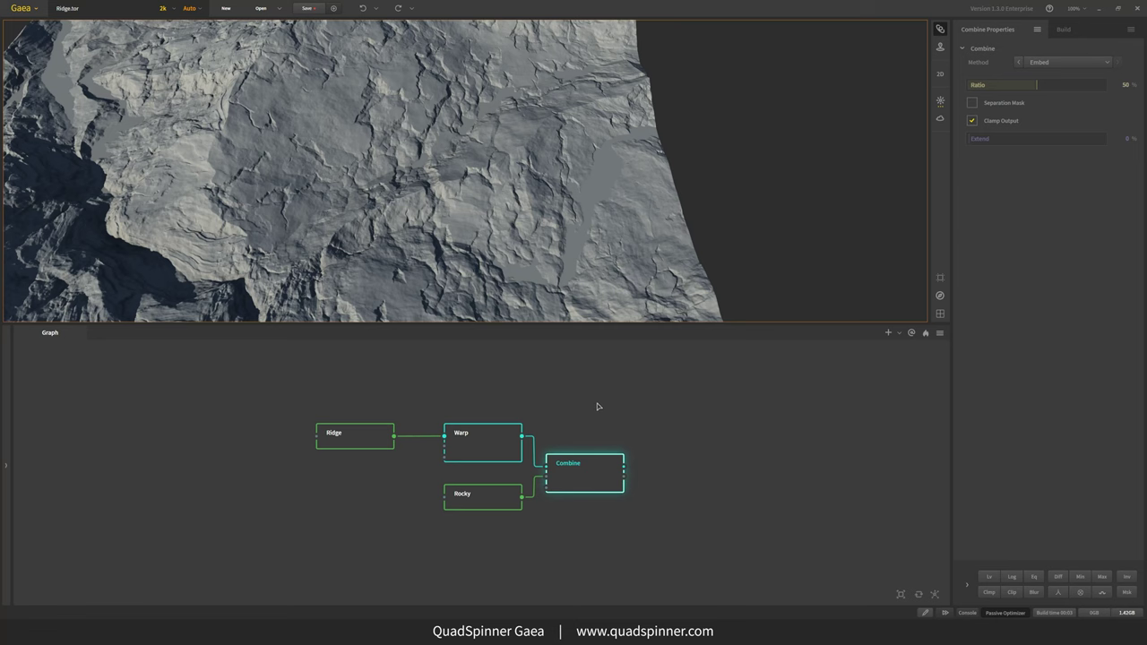
# Apply a Clamp modifier with a 5% minimum to the Warp node and inspect the combined terrain
pyautogui.click(512, 445)
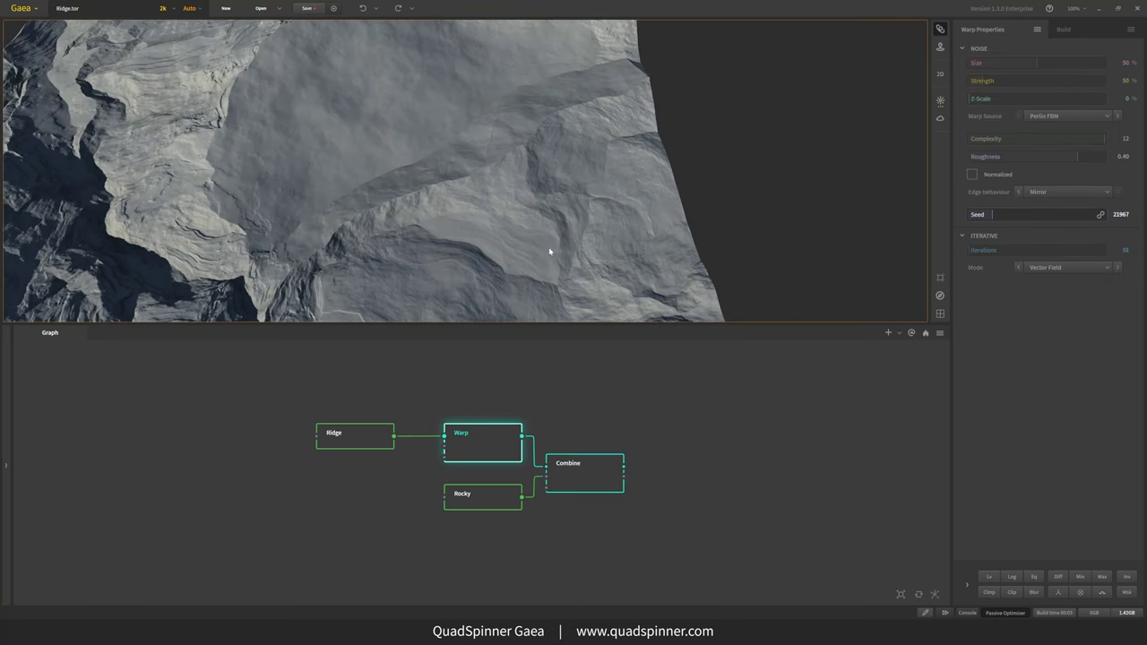
pyautogui.scroll(-3, 549, 251)
pyautogui.moveTo(538, 251); pyautogui.dragTo(540, 257)
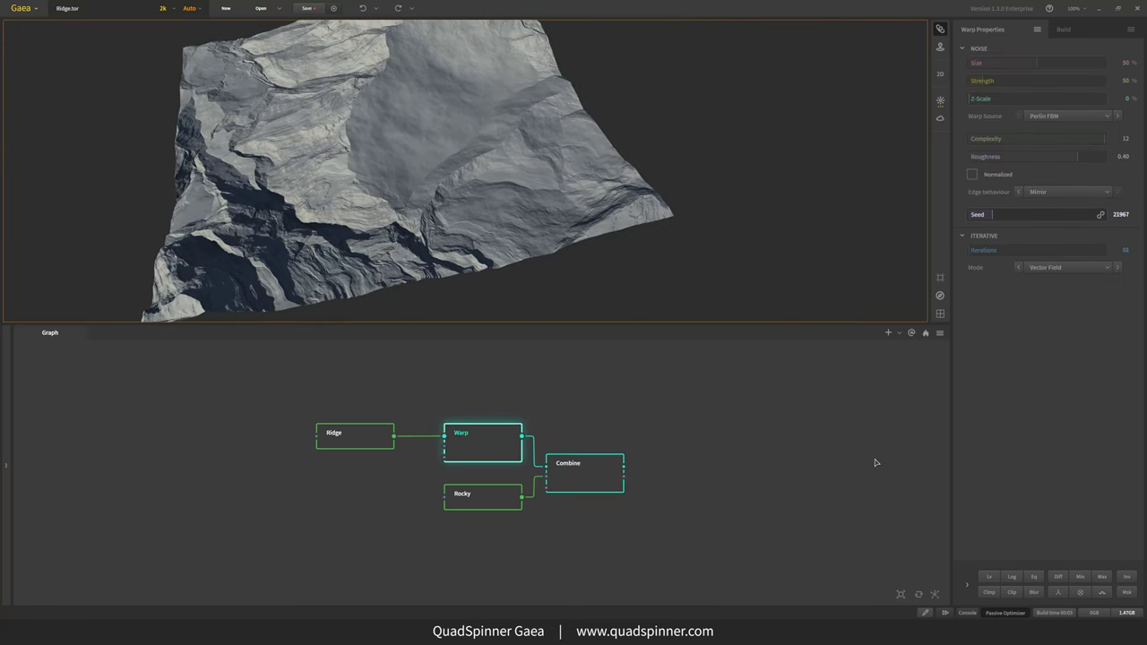
pyautogui.click(990, 592)
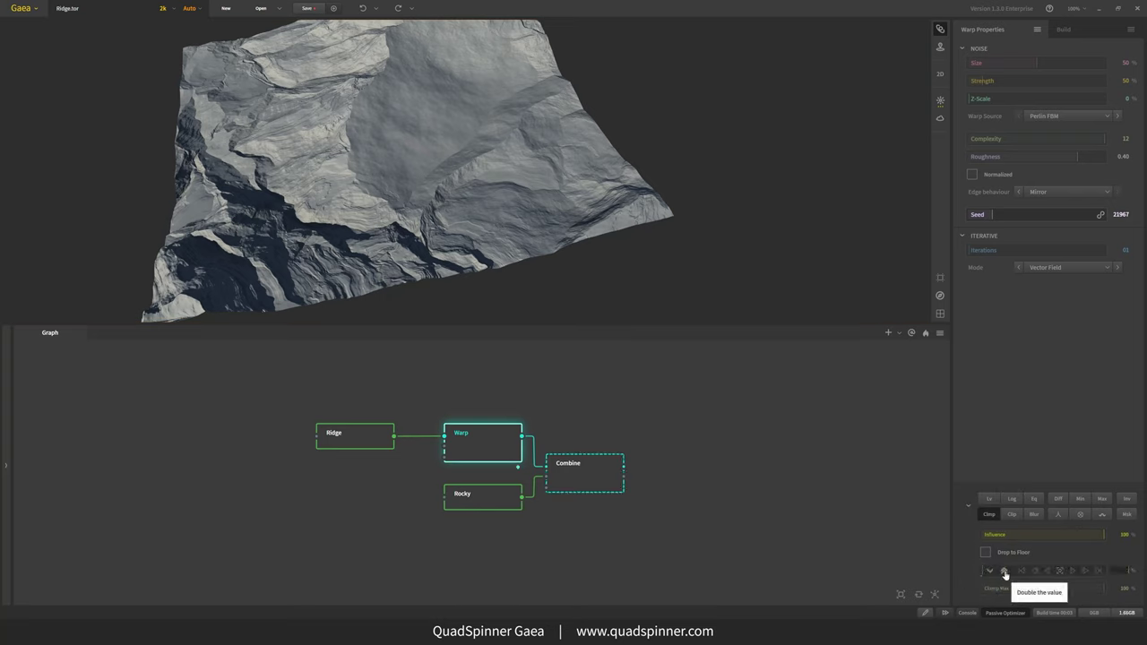
pyautogui.click(1004, 570)
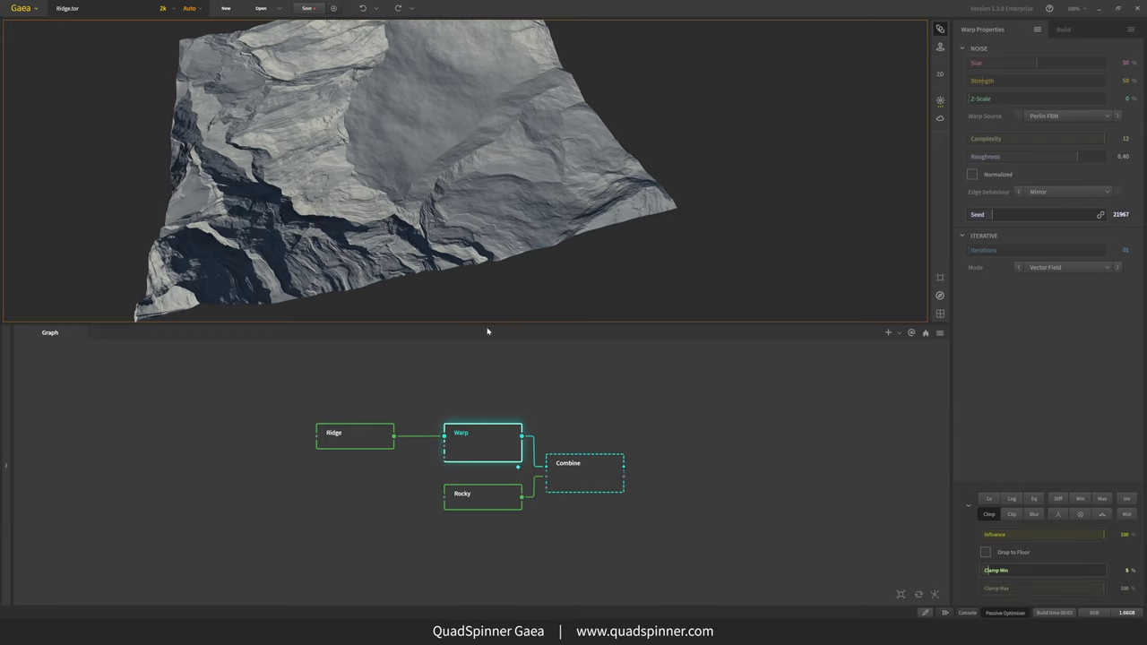
pyautogui.click(597, 469)
pyautogui.scroll(3, 515, 227)
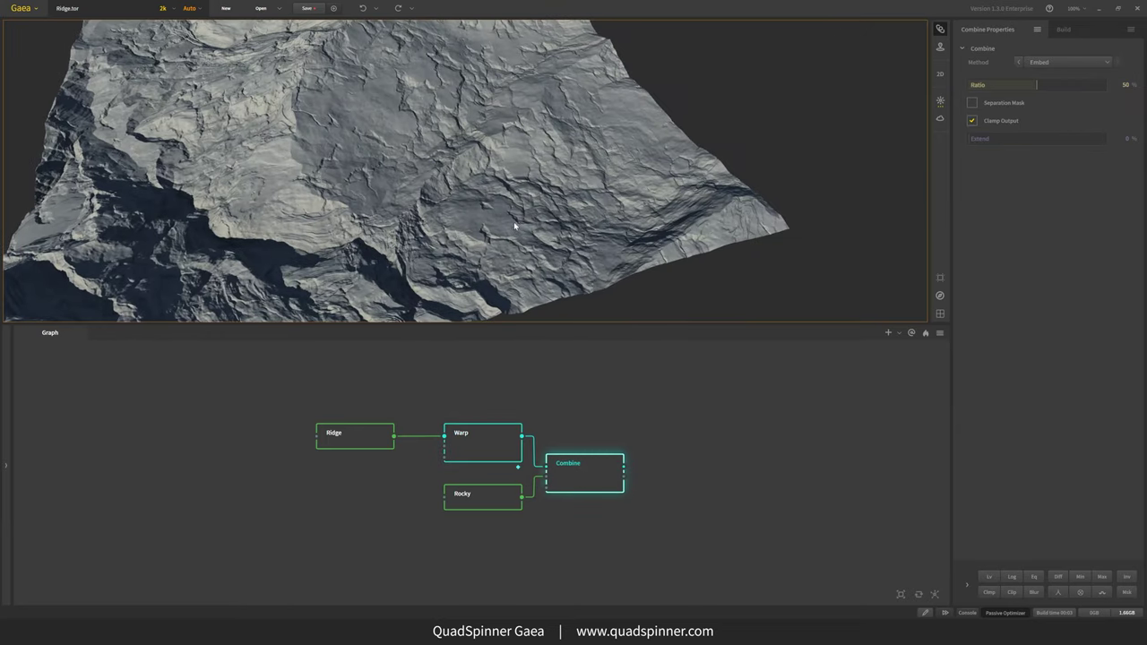
pyautogui.moveTo(516, 227); pyautogui.dragTo(526, 198)
pyautogui.moveTo(638, 152); pyautogui.dragTo(426, 156)
pyautogui.scroll(3, 442, 229)
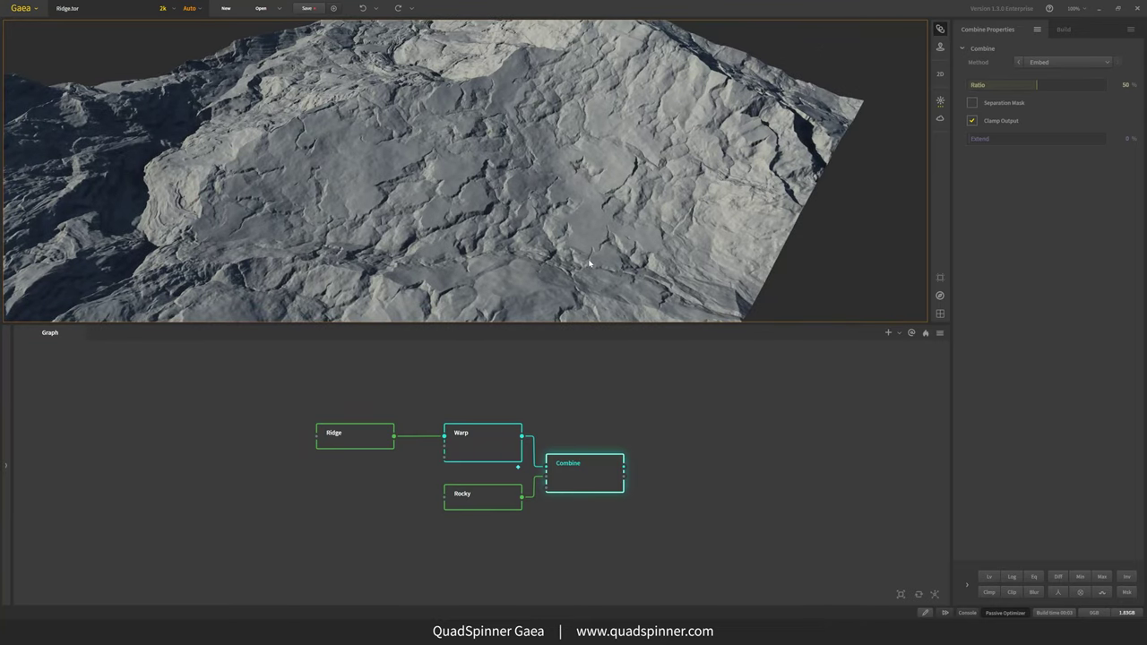
# Attach a FractalTerraces node to the output of the Combine node
pyautogui.moveTo(695, 458); pyautogui.dragTo(681, 462, button='middle')
pyautogui.moveTo(609, 476); pyautogui.dragTo(681, 433)
pyautogui.write('fra')
pyautogui.click(701, 462)
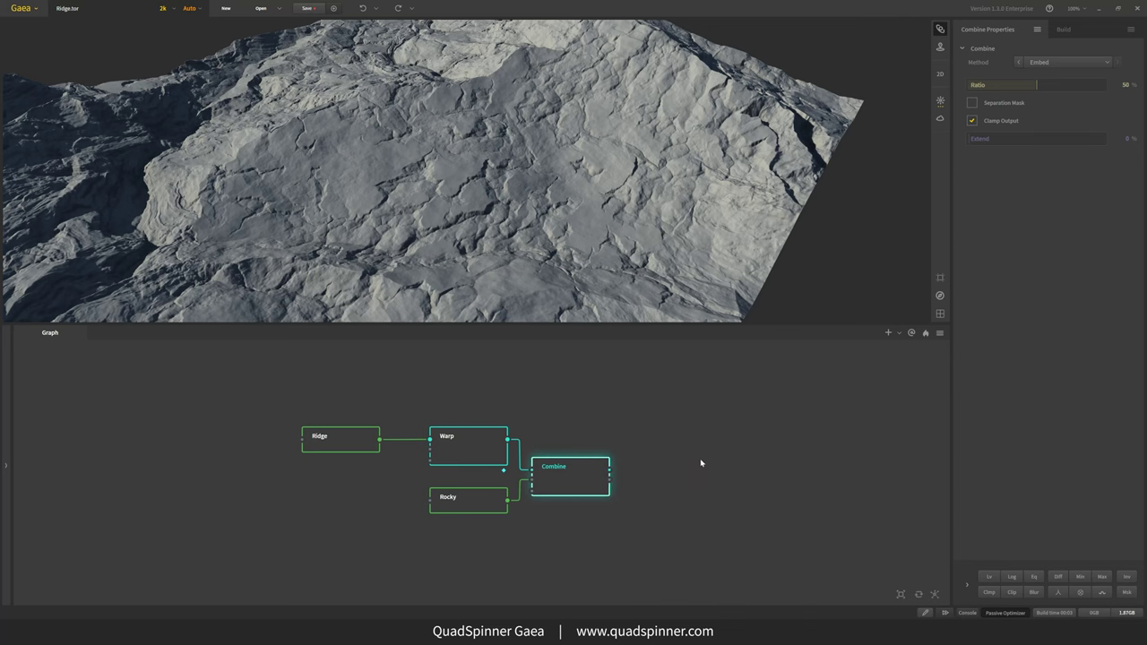
pyautogui.moveTo(725, 456); pyautogui.dragTo(679, 476)
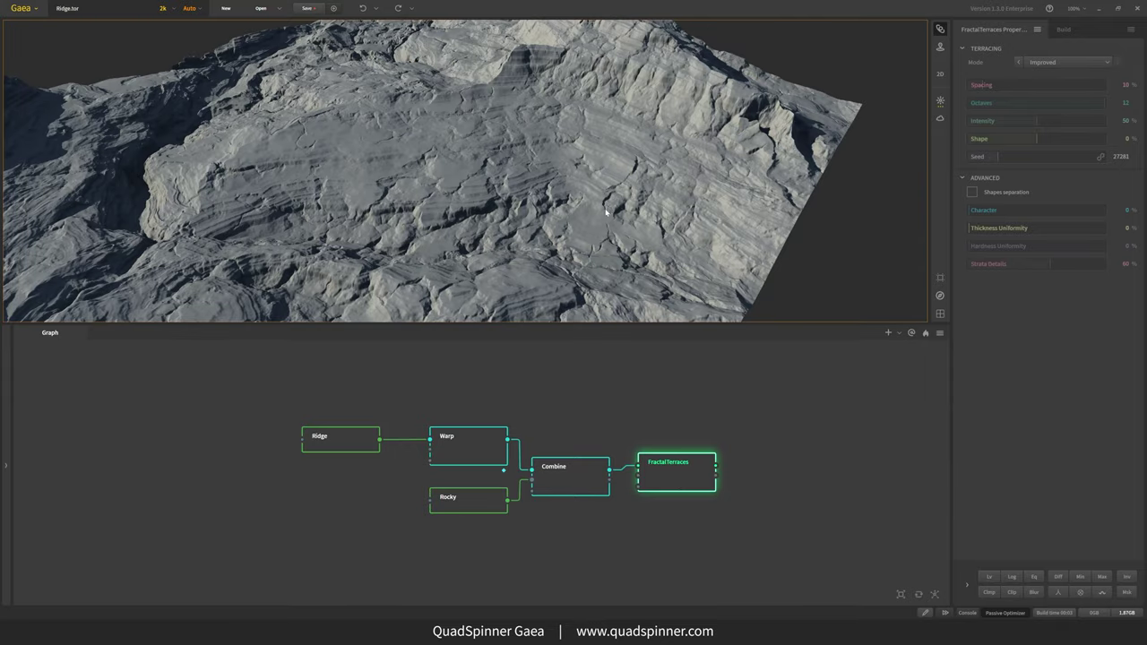
# Set the Shape of the FractalTerraces node to 77% and inspect the terracing
pyautogui.moveTo(583, 234); pyautogui.dragTo(546, 261)
pyautogui.scroll(3, 604, 227)
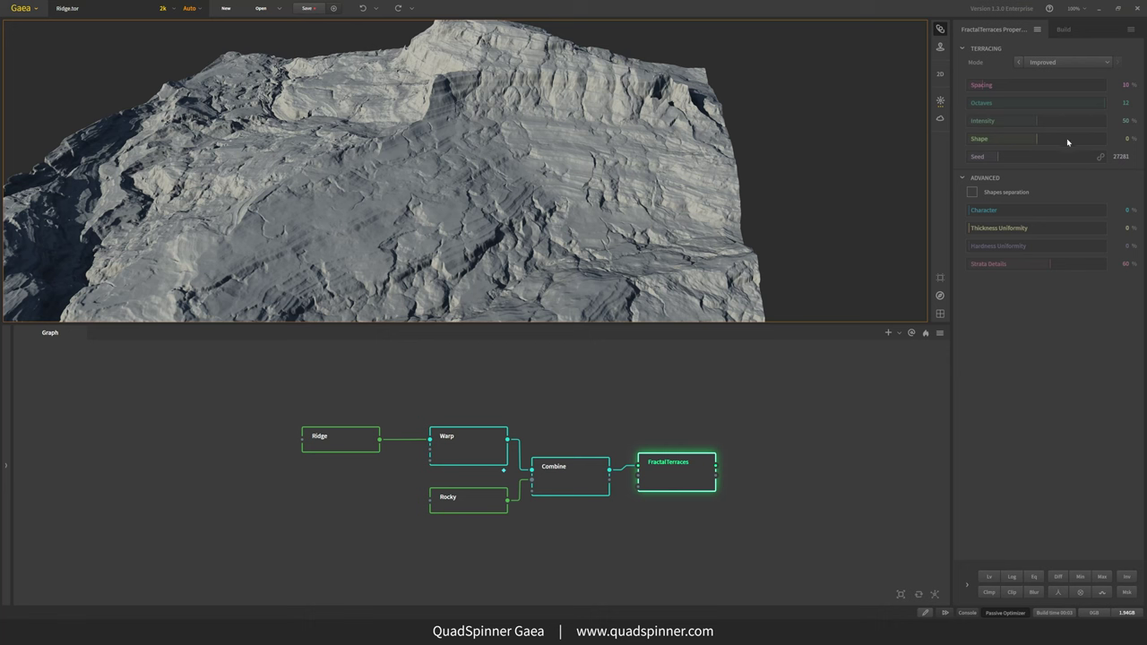
pyautogui.moveTo(1066, 142); pyautogui.dragTo(1095, 143)
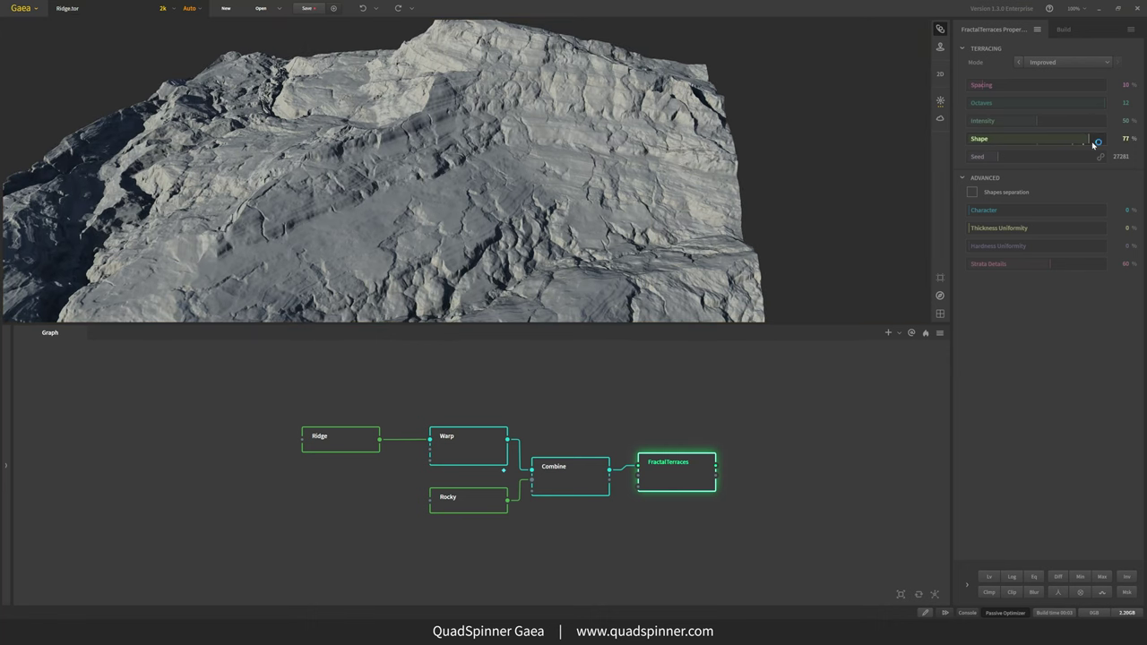
pyautogui.moveTo(628, 251); pyautogui.dragTo(495, 215)
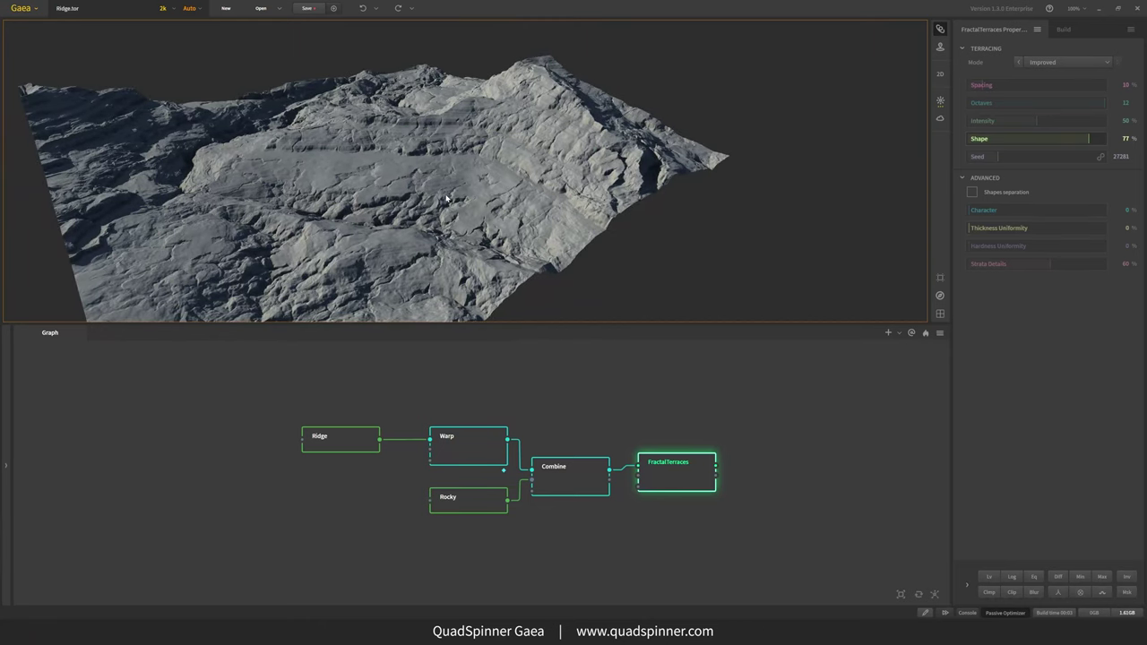
# Add an unconnected SlopeNoise node below the Combine node and inspect its terrain
pyautogui.rightClick(534, 539)
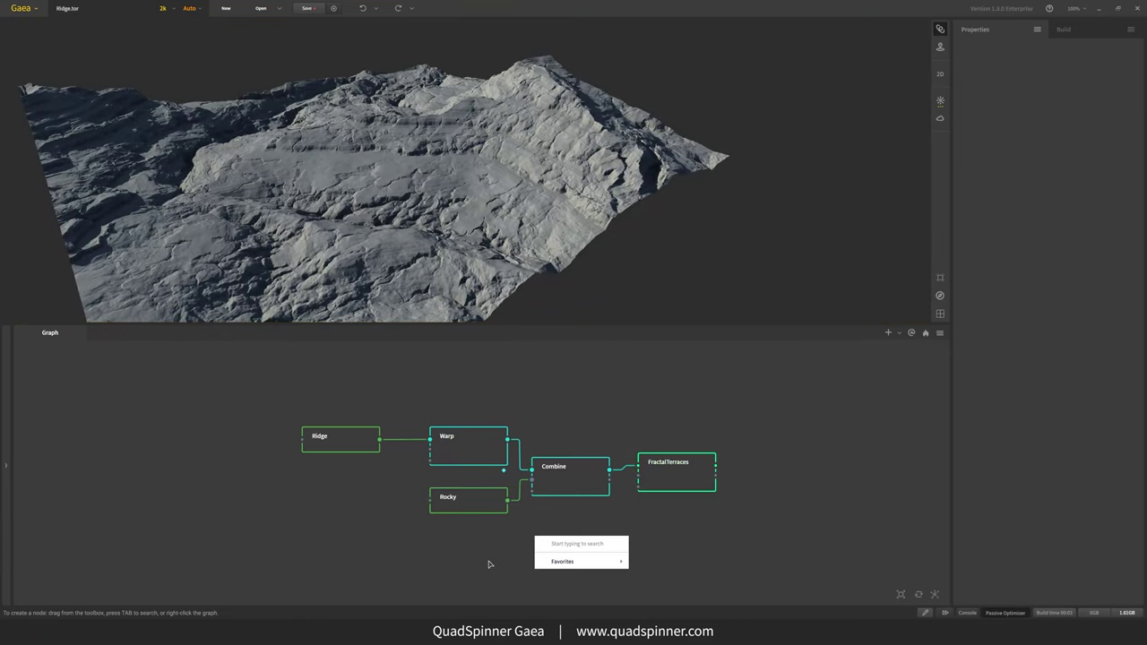
pyautogui.write('slo')
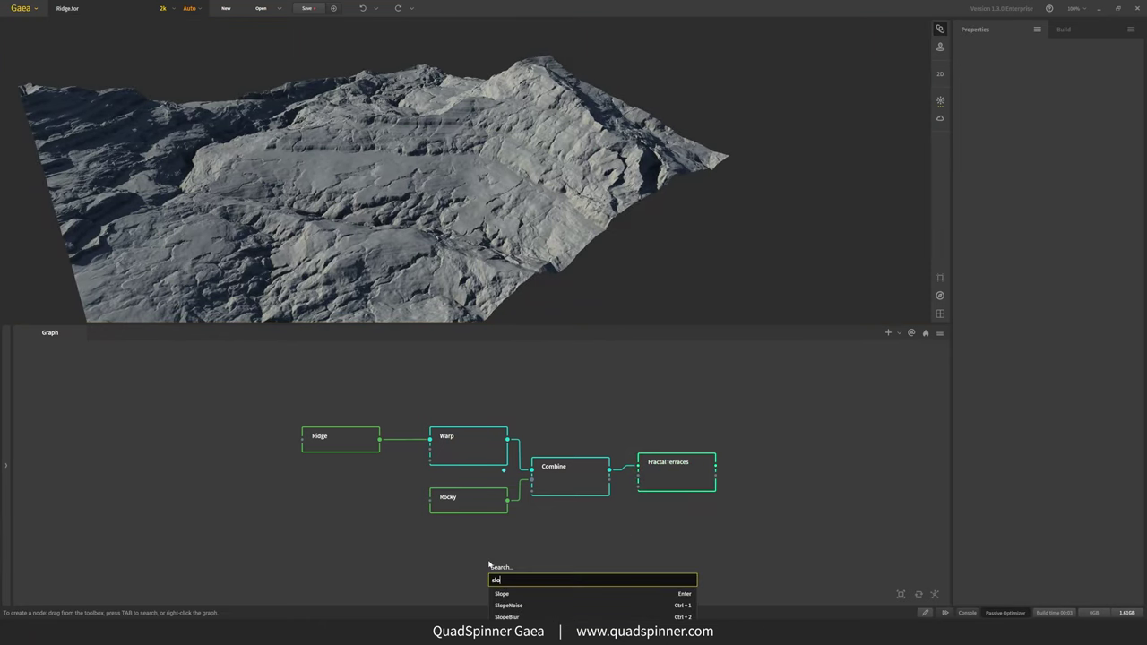
pyautogui.click(529, 605)
pyautogui.moveTo(530, 575); pyautogui.dragTo(562, 555)
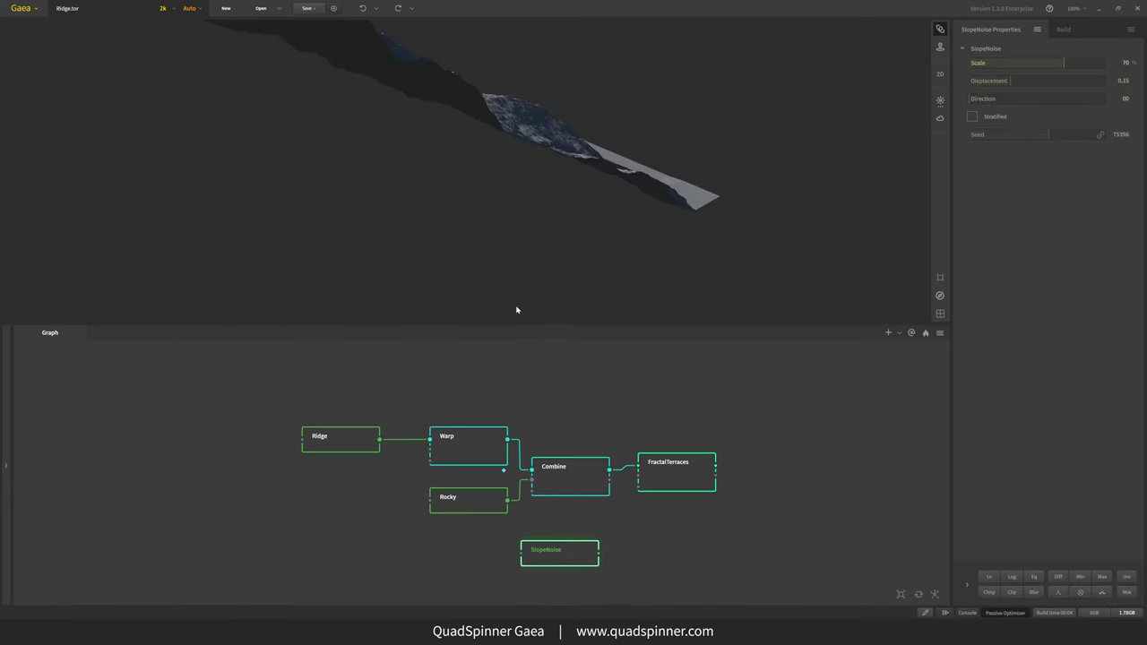
pyautogui.moveTo(517, 310); pyautogui.dragTo(463, 309)
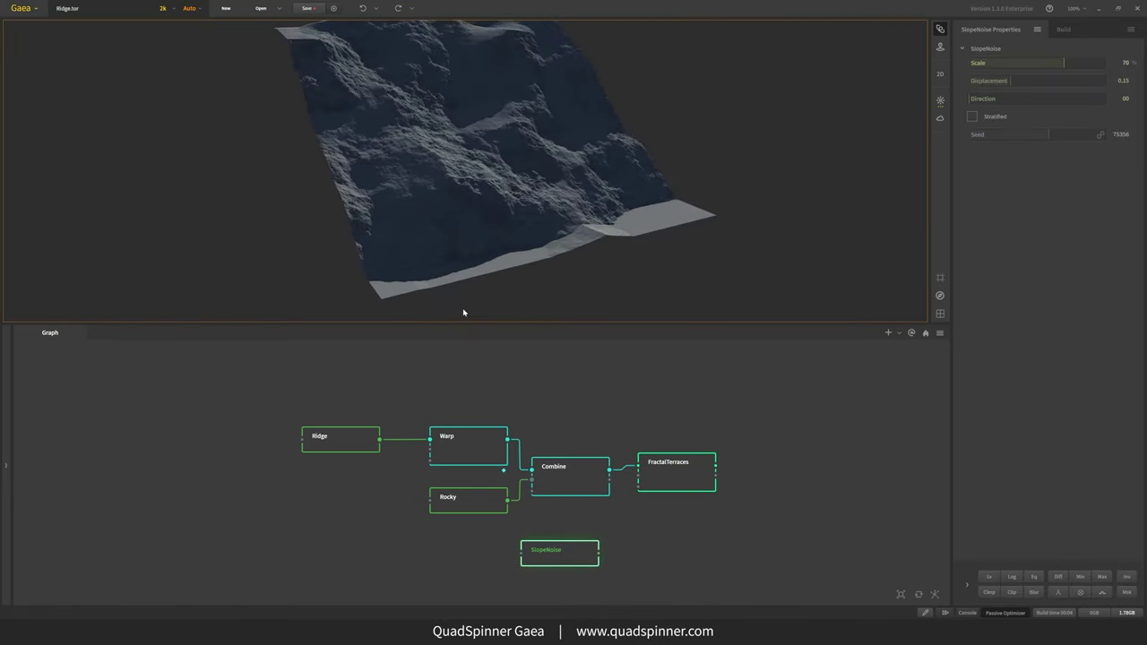
# Connect SlopeNoise to the second input of FractalTerraces, align it under Combine and inspect the terraced terrain
pyautogui.moveTo(588, 549); pyautogui.dragTo(638, 477)
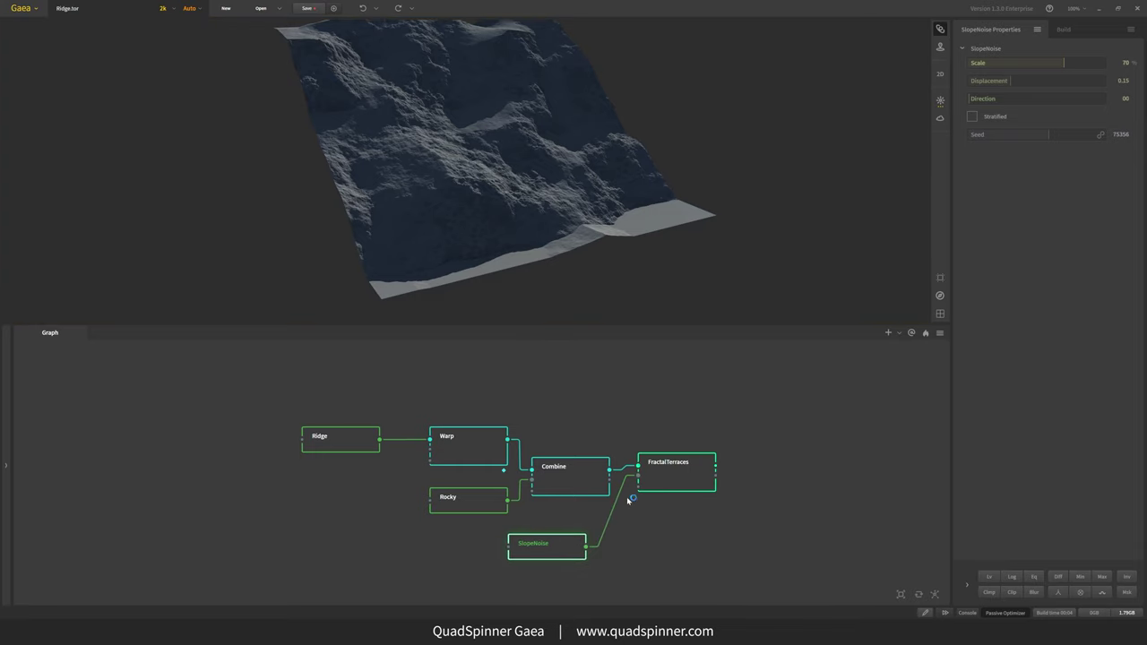
pyautogui.moveTo(546, 548); pyautogui.dragTo(570, 528)
pyautogui.click(670, 476)
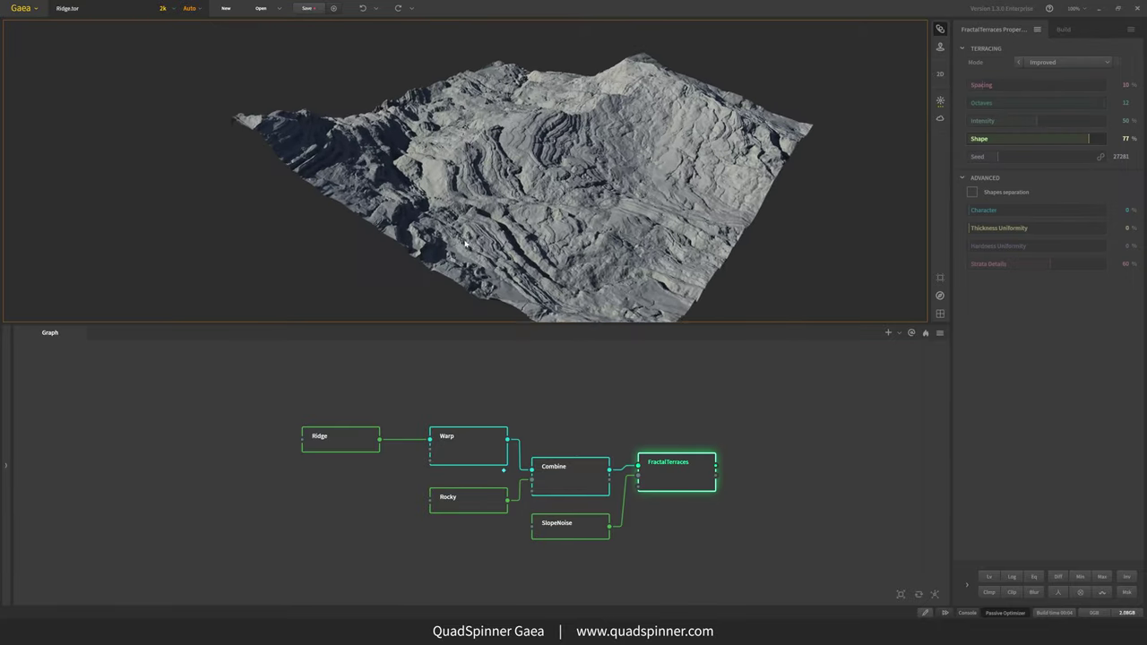
pyautogui.scroll(3, 487, 237)
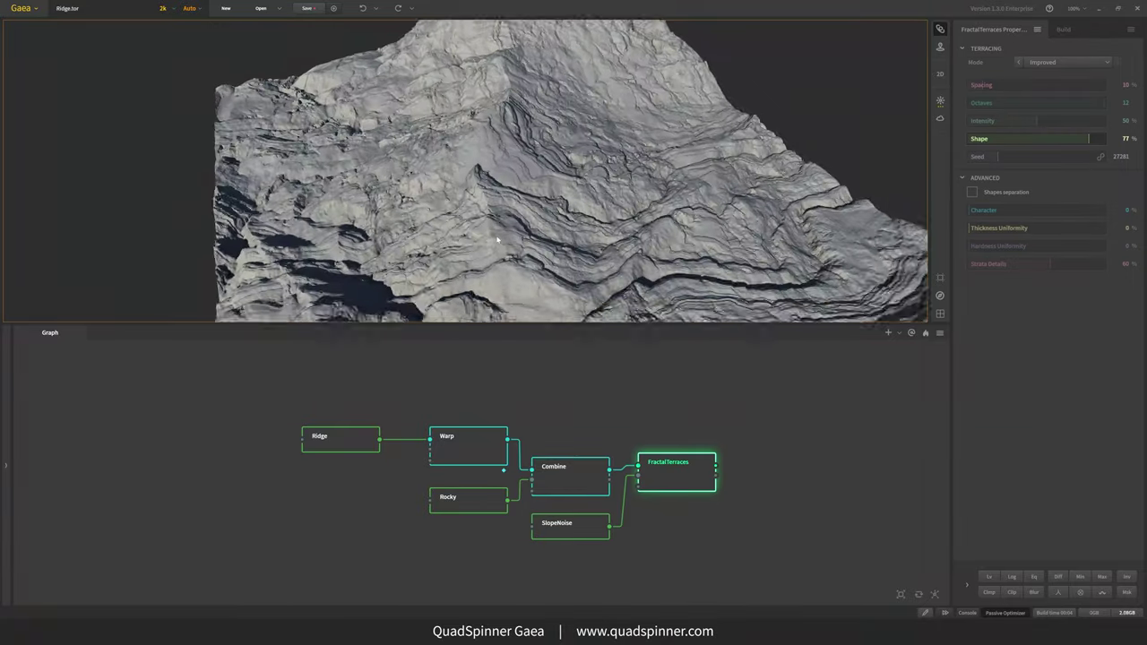
pyautogui.moveTo(487, 236); pyautogui.dragTo(454, 162)
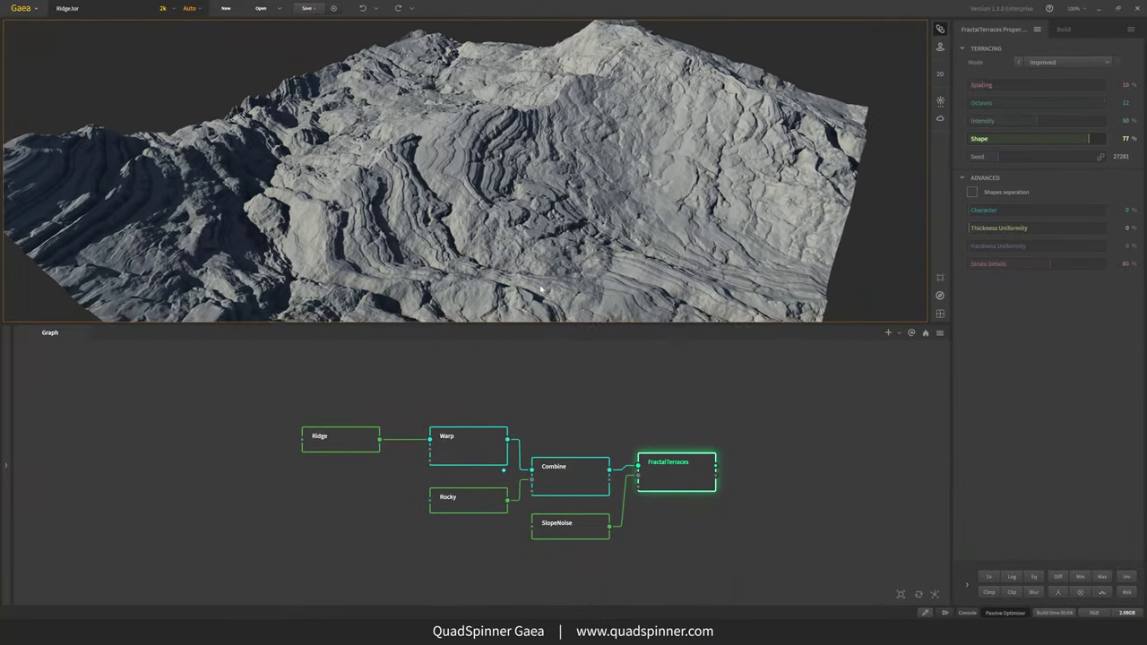
# Try the Min and Max modifiers on the FractalTerraces node one after the other, inspecting the terracing, and switch each off again
pyautogui.moveTo(581, 175); pyautogui.dragTo(537, 197)
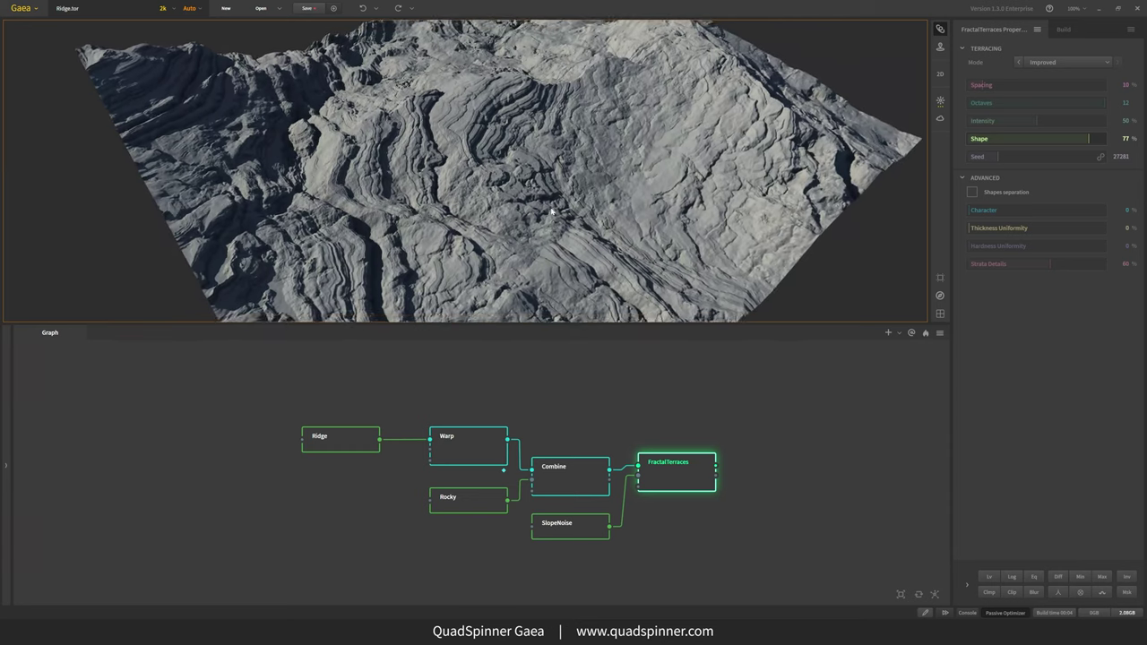
pyautogui.click(1080, 576)
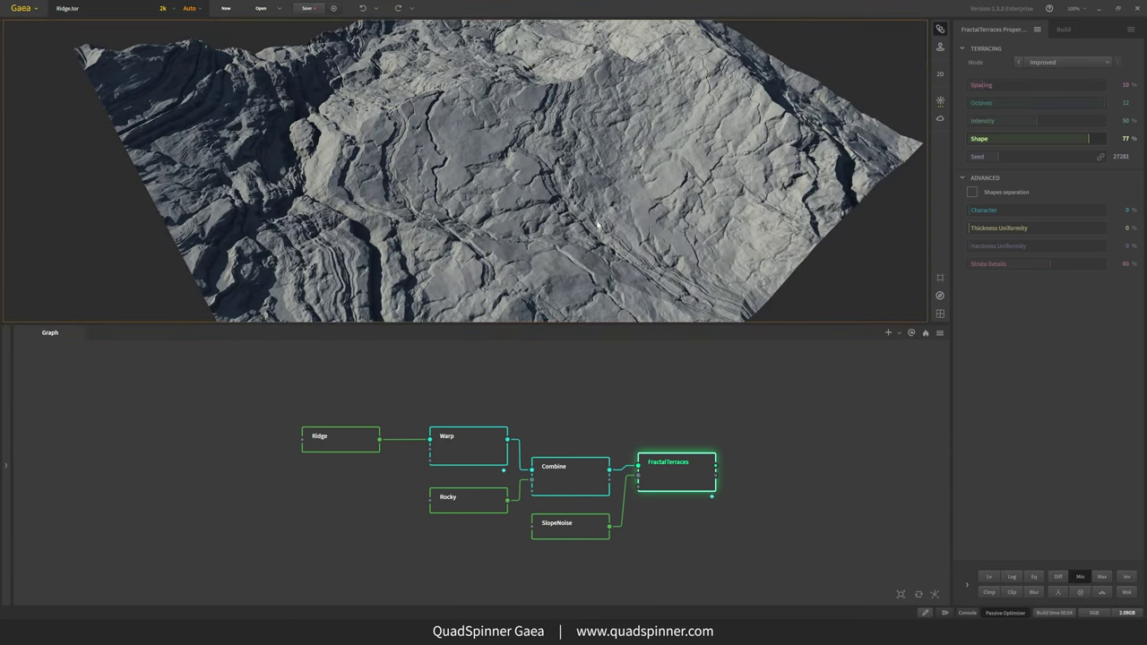
pyautogui.moveTo(596, 225); pyautogui.dragTo(519, 242)
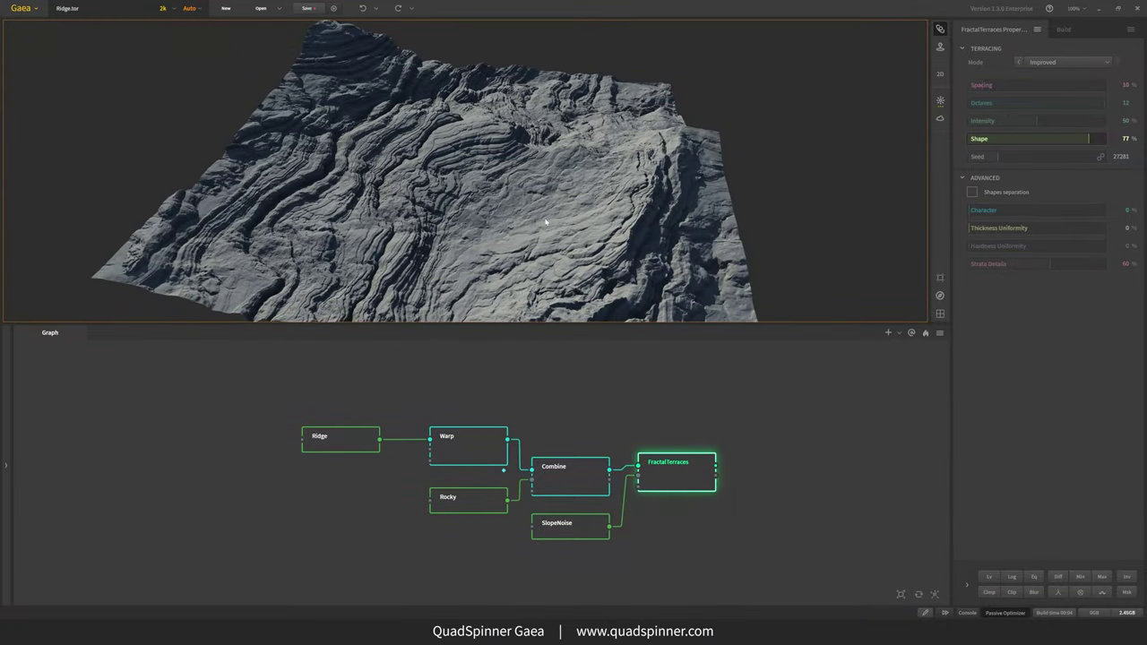
pyautogui.click(1102, 576)
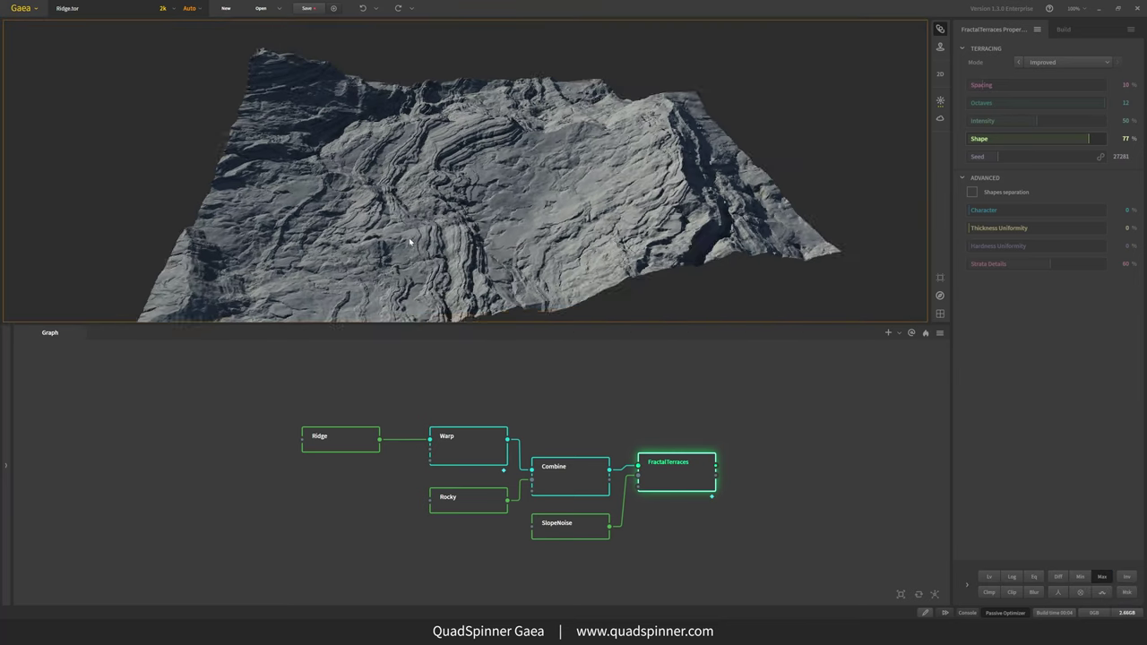
pyautogui.moveTo(410, 242)
pyautogui.mouseDown()
pyautogui.moveTo(420, 256)
pyautogui.moveTo(407, 242)
pyautogui.moveTo(420, 229)
pyautogui.moveTo(410, 244)
pyautogui.mouseUp()
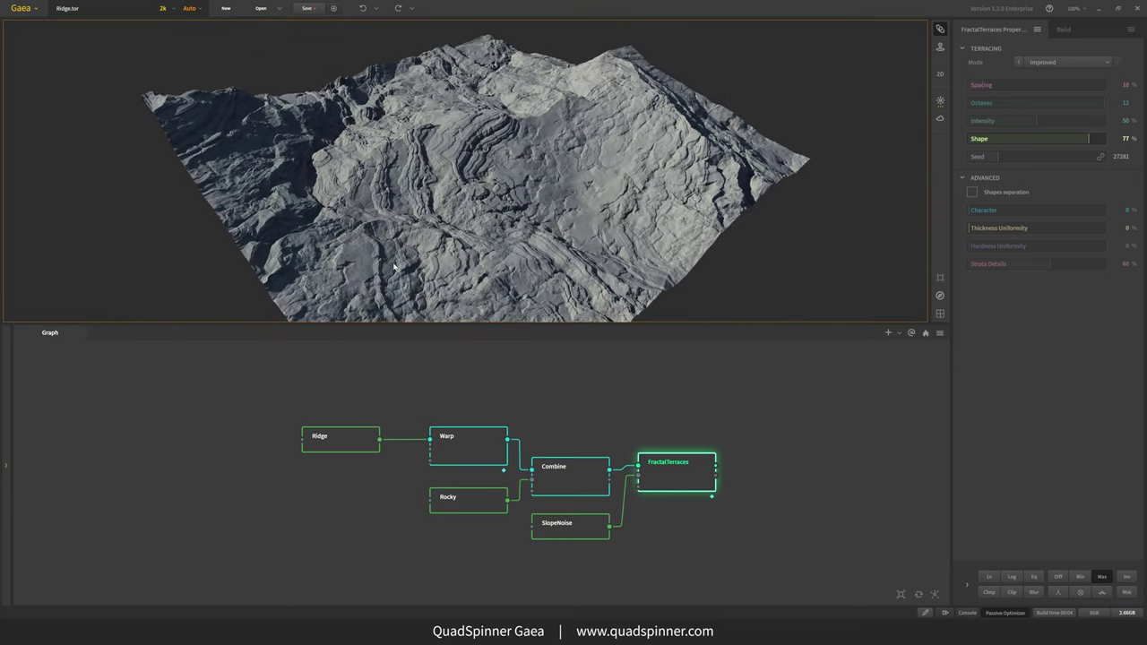
pyautogui.click(1097, 579)
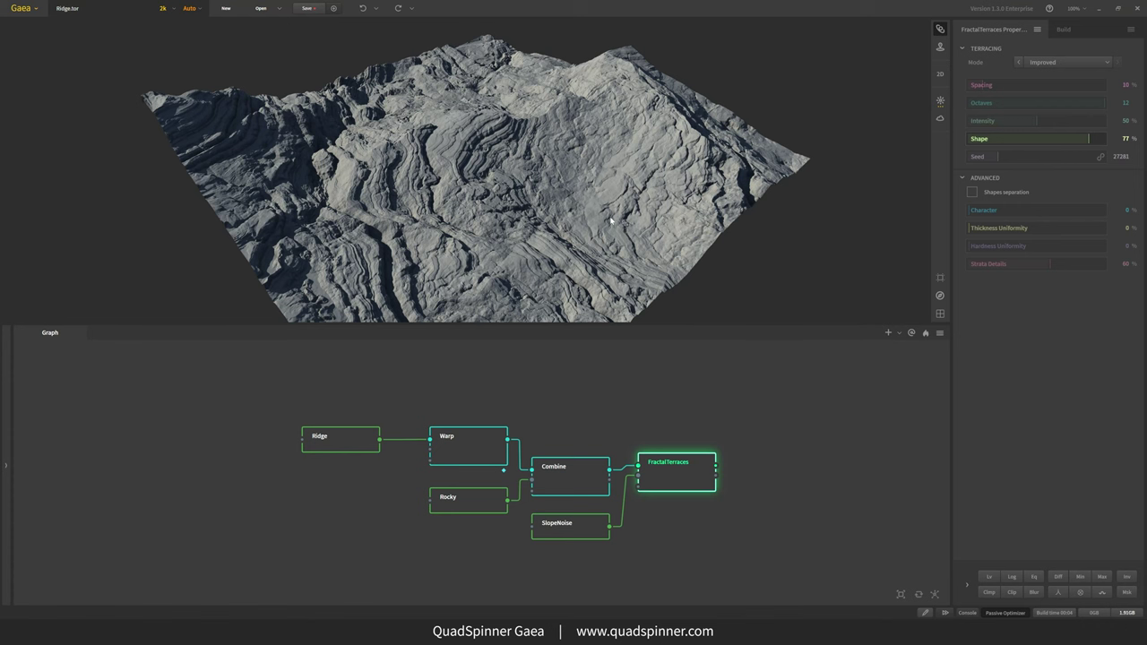
pyautogui.moveTo(478, 208)
pyautogui.mouseDown()
pyautogui.moveTo(498, 217)
pyautogui.moveTo(475, 219)
pyautogui.moveTo(470, 203)
pyautogui.mouseUp()
pyautogui.scroll(5, 473, 215)
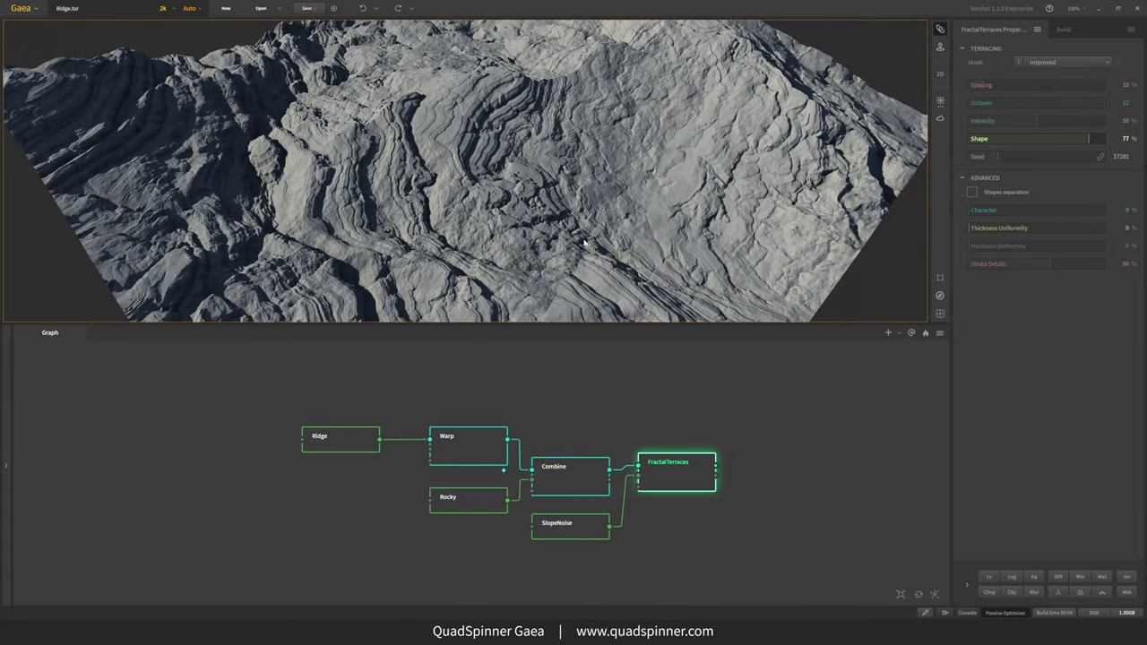
# Add an Erosion node, connect it to the output of FractalTerraces and align it beside that node
pyautogui.moveTo(677, 419); pyautogui.dragTo(610, 396, button='middle')
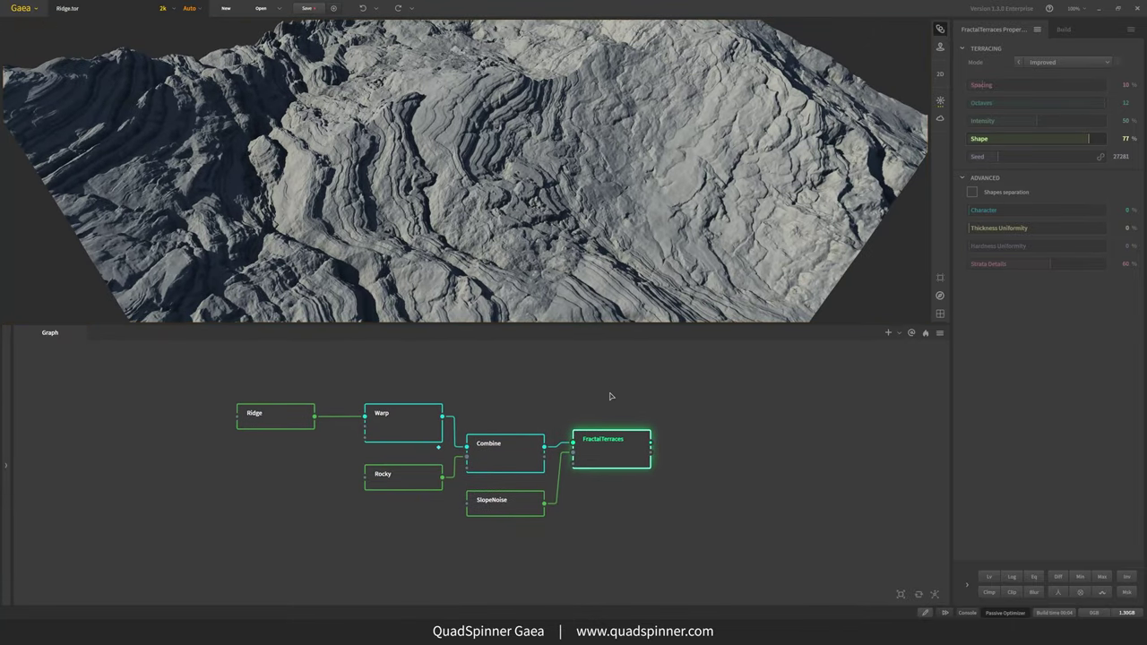
pyautogui.moveTo(664, 432); pyautogui.dragTo(493, 421, button='middle')
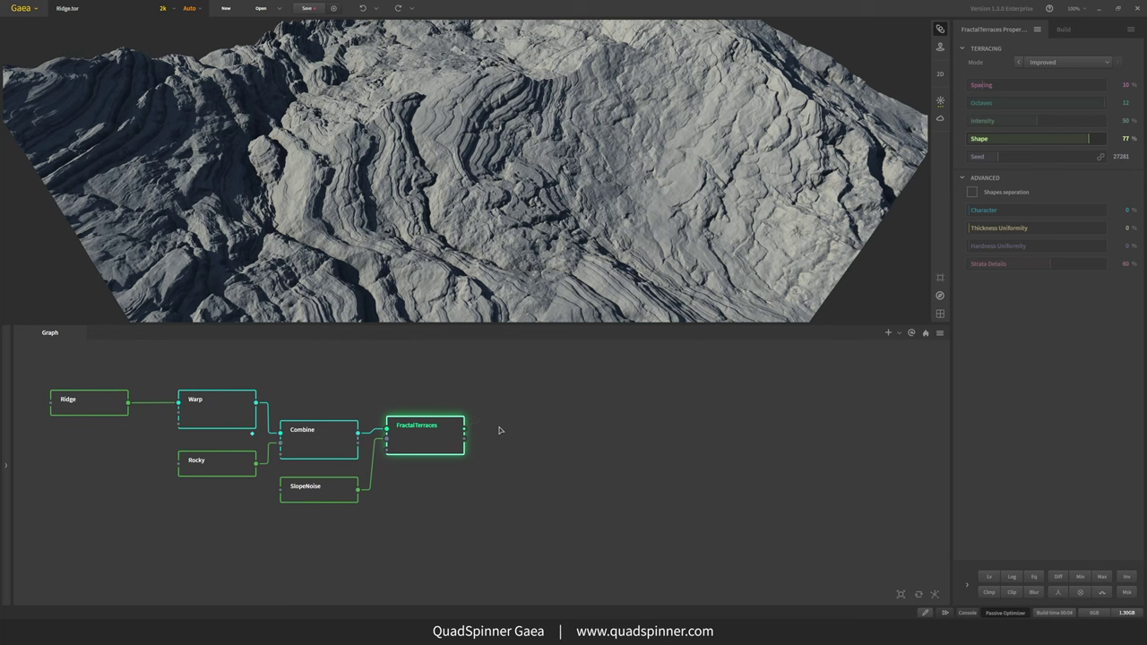
pyautogui.rightClick(596, 427)
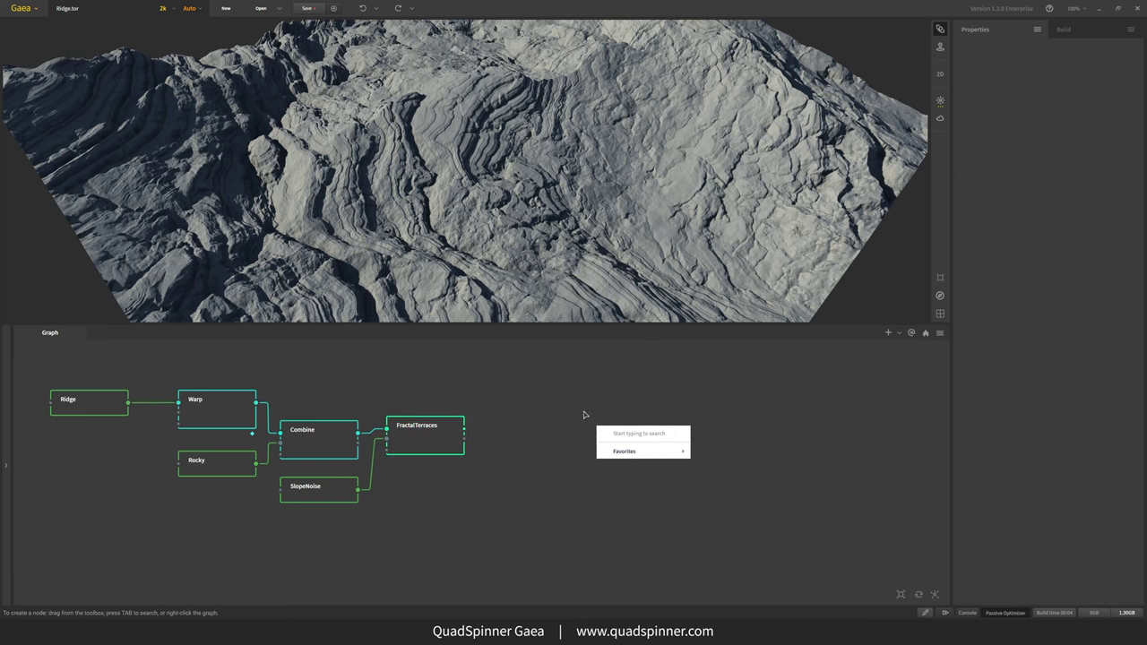
pyautogui.write('er')
pyautogui.click(621, 449)
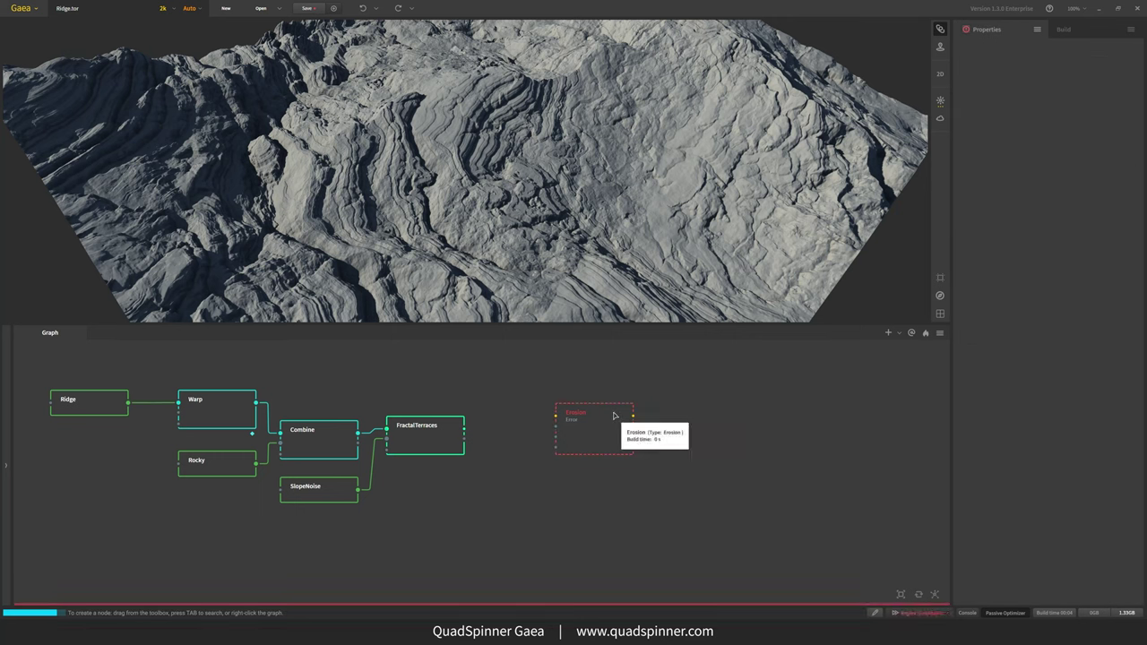
pyautogui.moveTo(556, 415); pyautogui.dragTo(468, 430)
pyautogui.moveTo(583, 435); pyautogui.dragTo(562, 448)
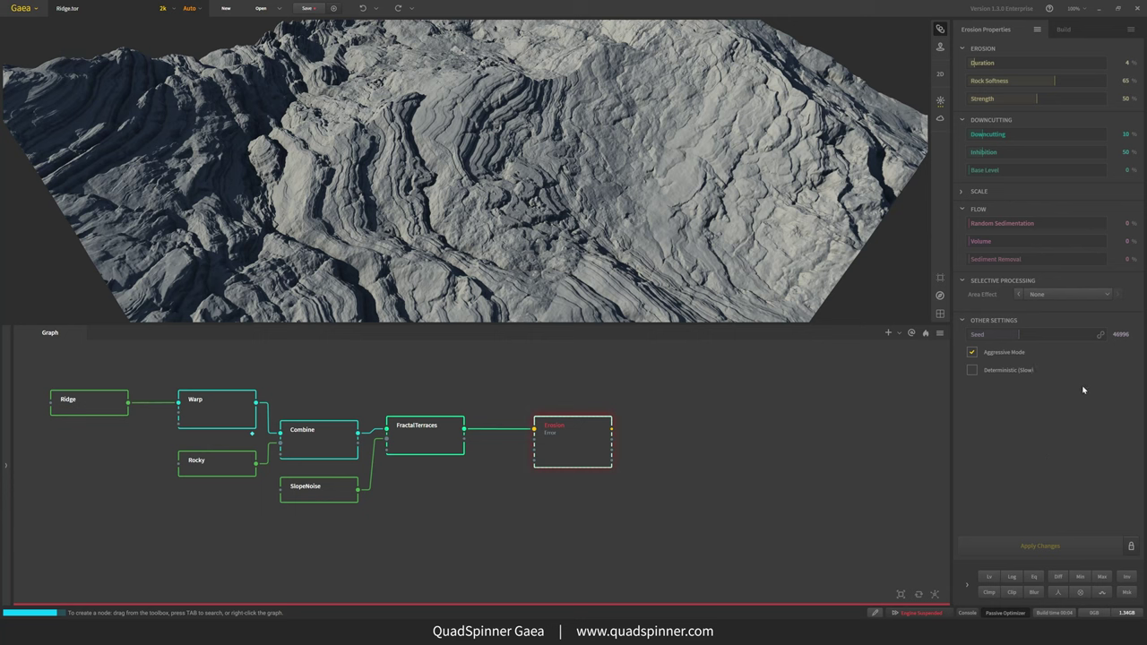
# Set the Erosion node's Area Effect to Precipitation Amount with a Slope bias type, and enable Reverse
pyautogui.click(1045, 297)
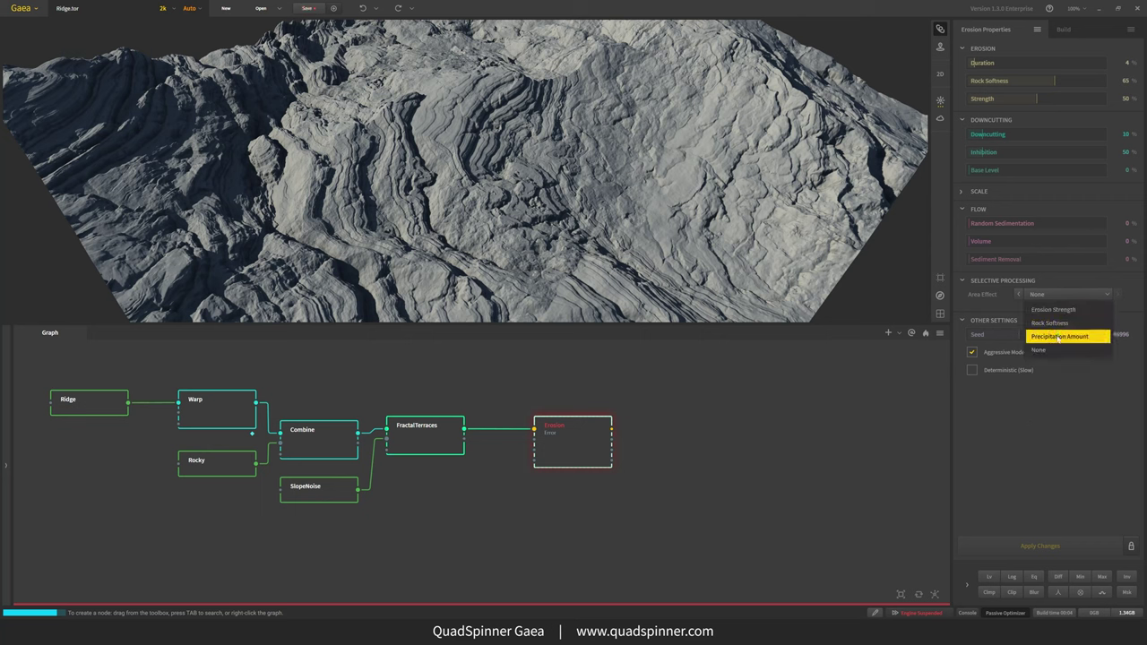
pyautogui.click(1059, 337)
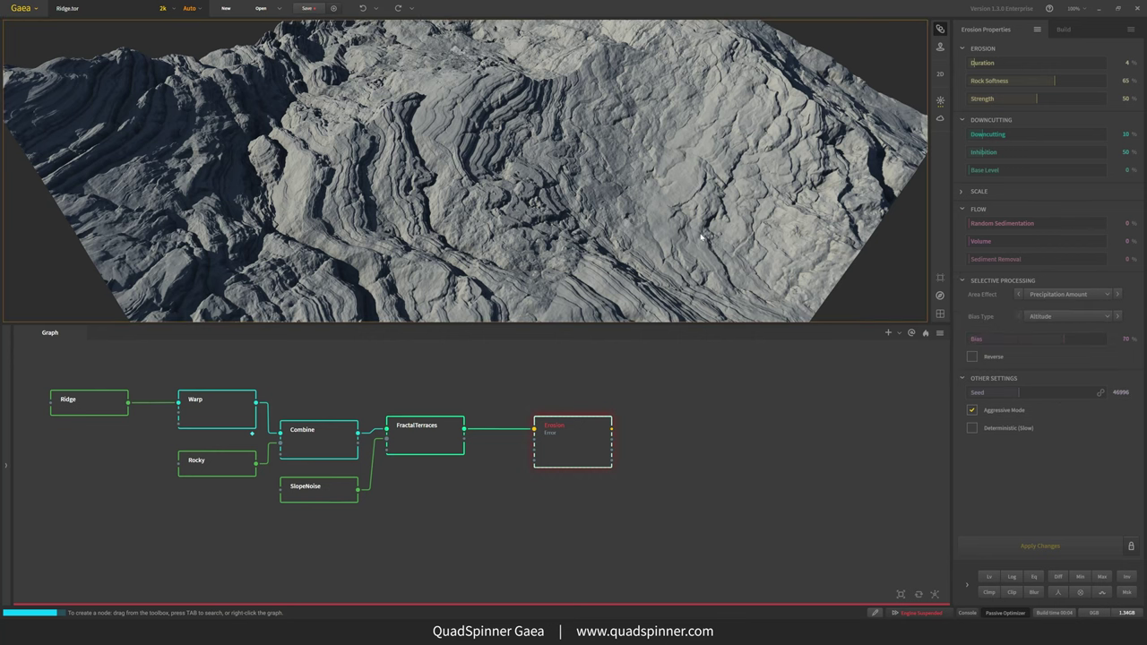
pyautogui.scroll(-3, 701, 237)
pyautogui.moveTo(701, 237); pyautogui.dragTo(591, 261)
pyautogui.scroll(2, 579, 266)
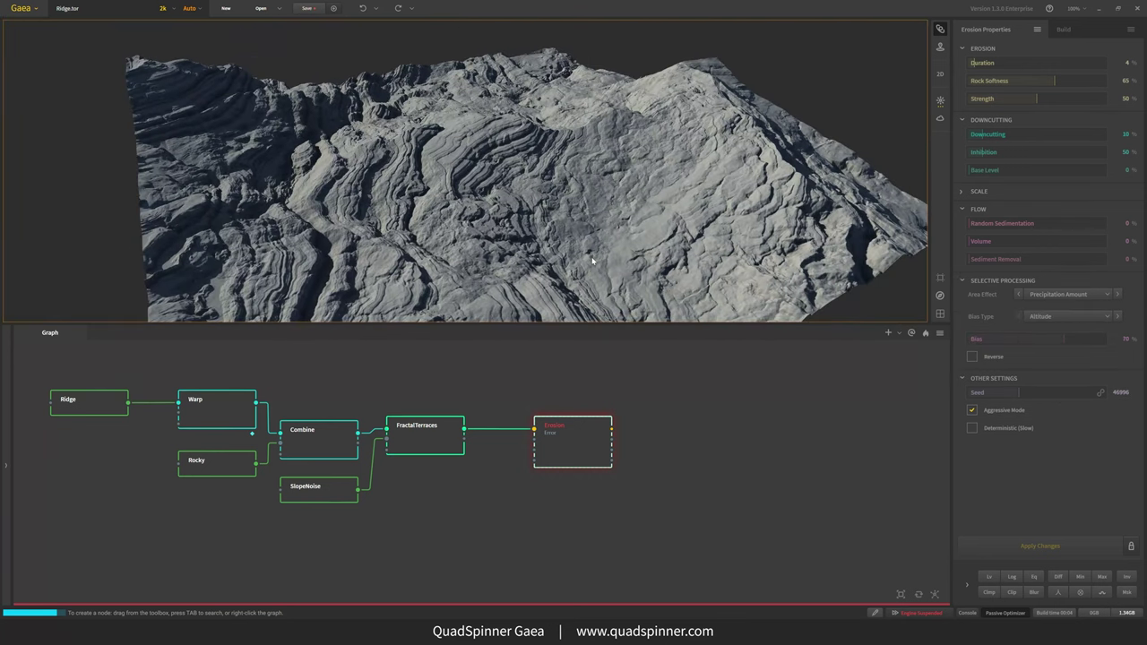
pyautogui.click(1118, 316)
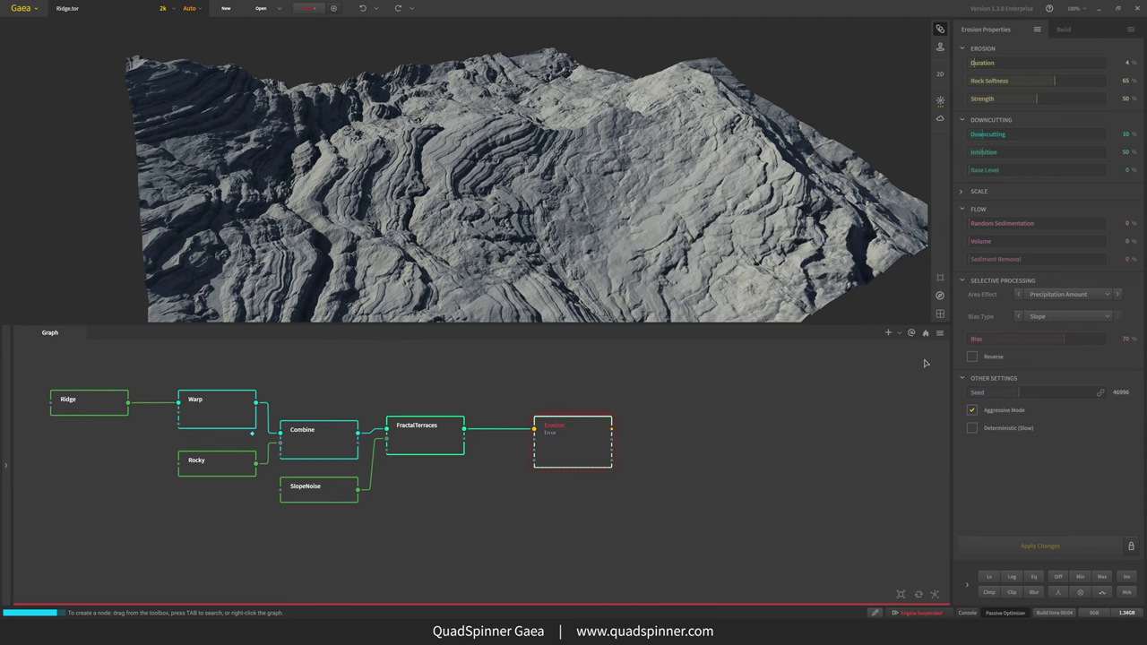
pyautogui.click(994, 357)
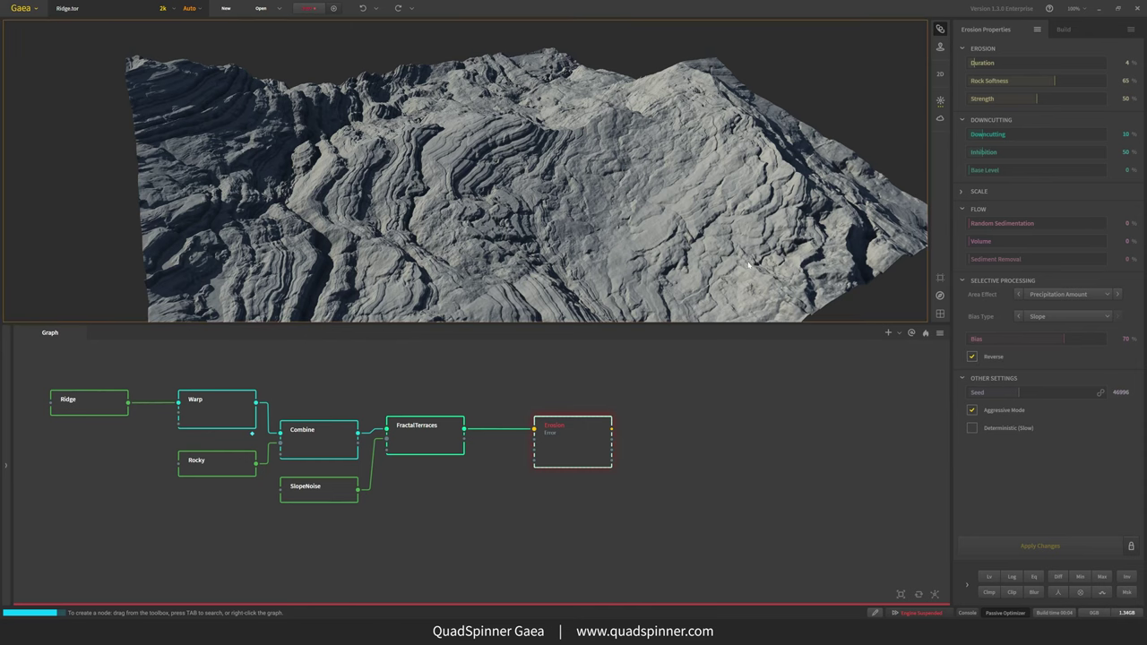
pyautogui.scroll(-3, 726, 263)
pyautogui.moveTo(727, 264); pyautogui.dragTo(681, 273)
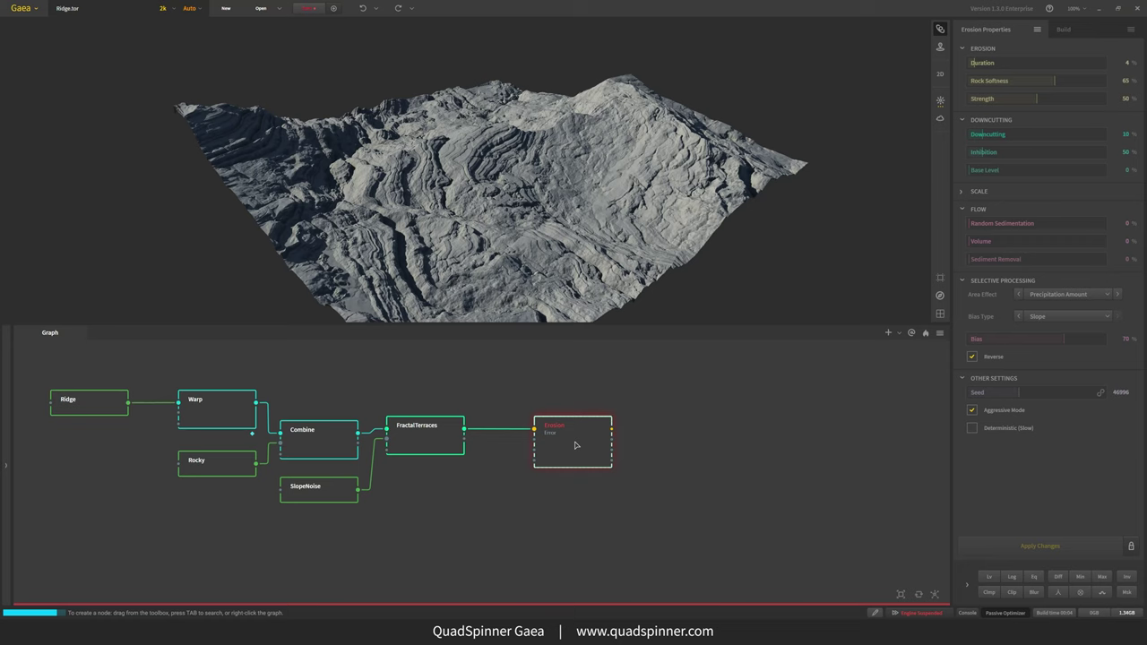
# Build the Erosion node, move it closer to FractalTerraces and compare its terrain with the FractalTerraces output
pyautogui.click(577, 446)
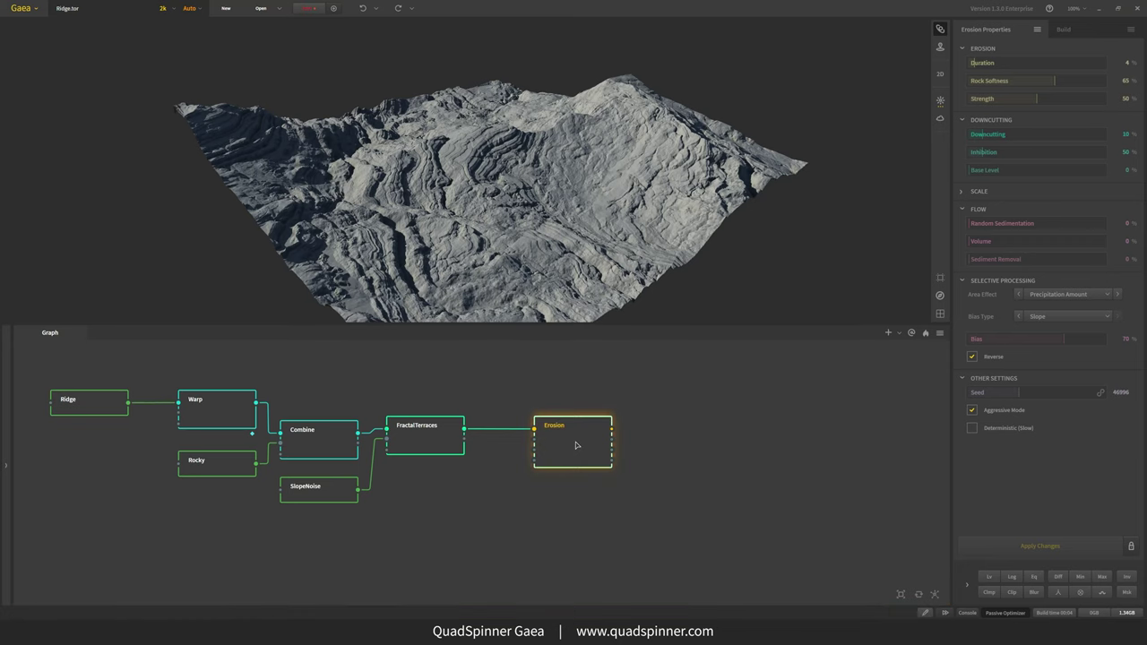
pyautogui.moveTo(579, 442); pyautogui.dragTo(533, 440)
pyautogui.moveTo(552, 267); pyautogui.dragTo(533, 256)
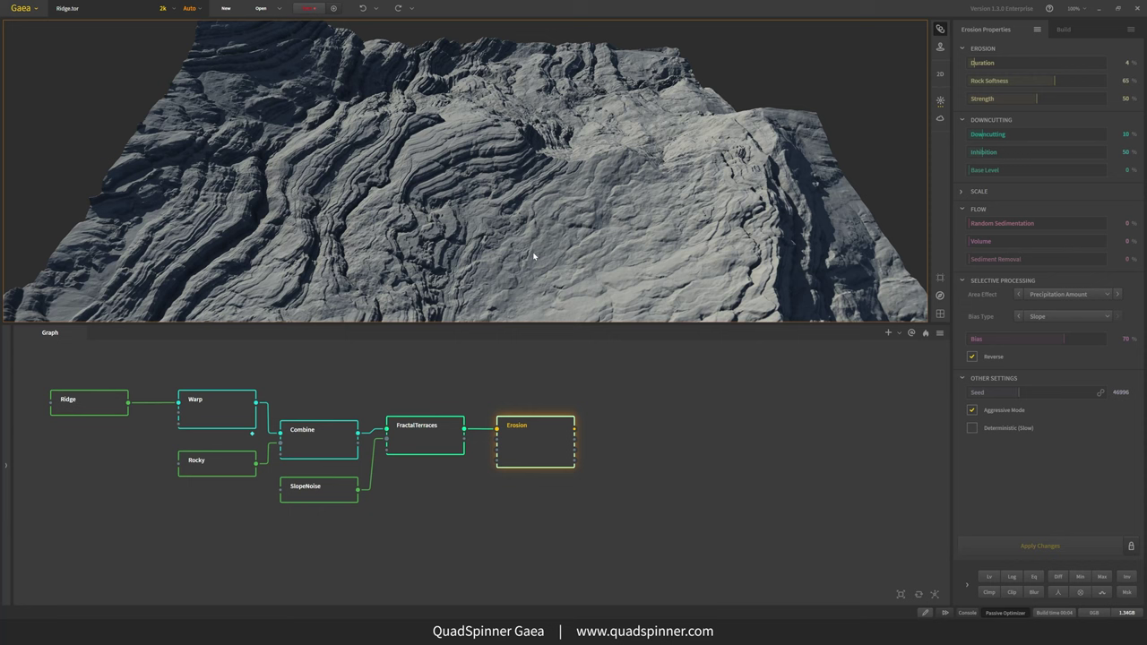
pyautogui.moveTo(646, 289); pyautogui.dragTo(668, 285)
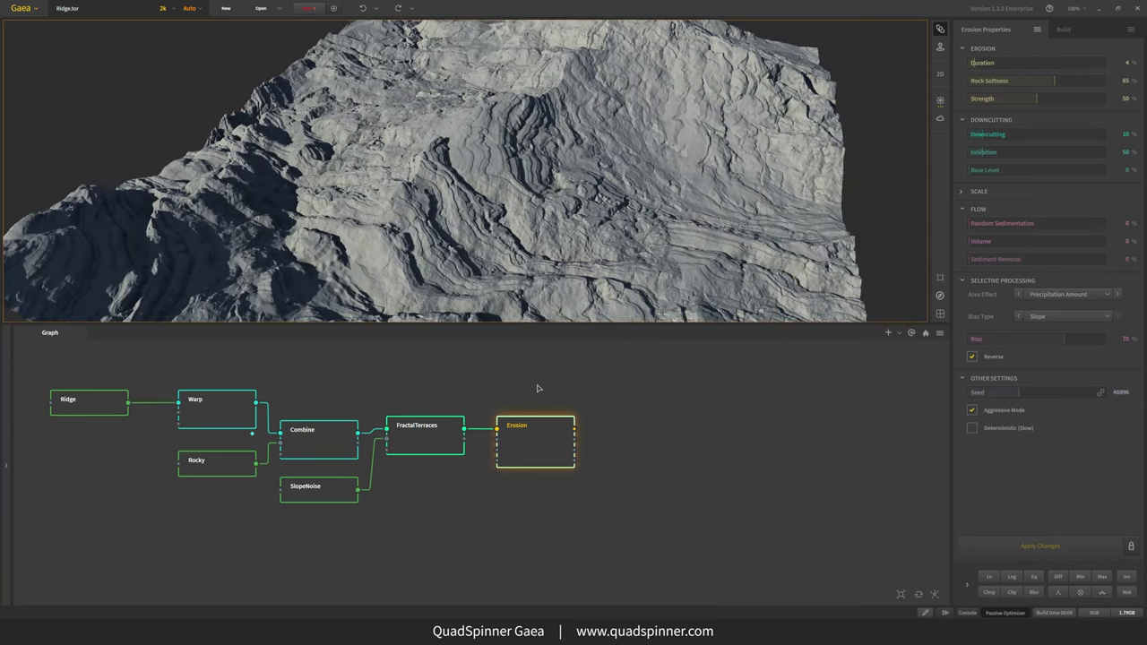
pyautogui.click(447, 433)
pyautogui.click(547, 440)
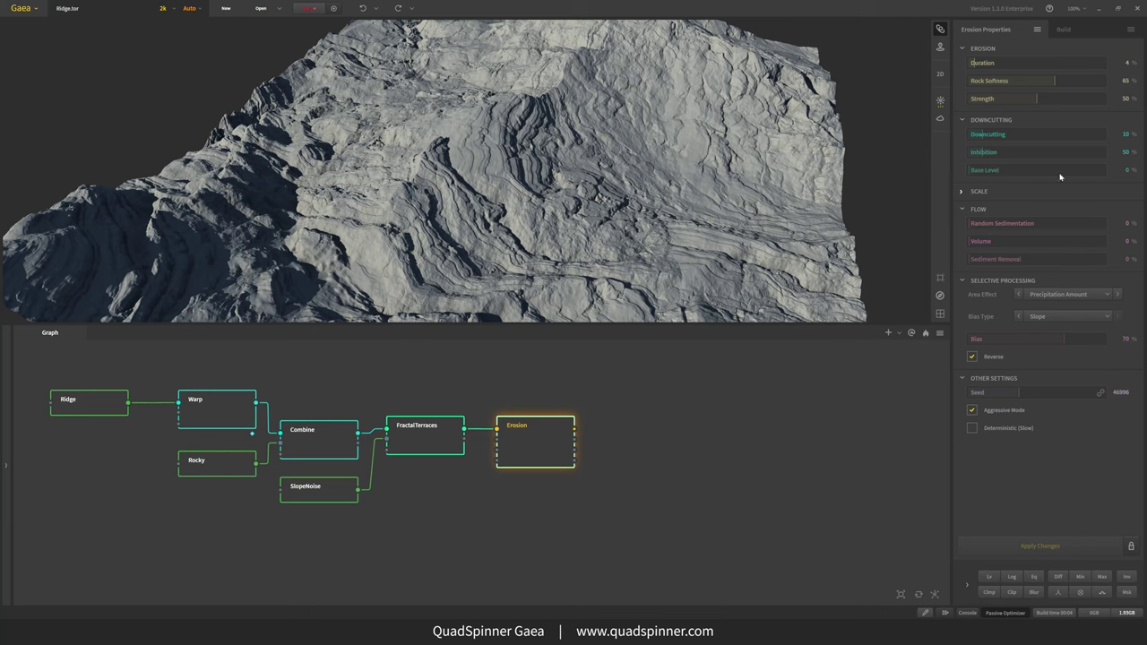
# Set the Duration of the Erosion node to 16%, apply the change and inspect the eroded slopes
pyautogui.moveTo(1010, 63)
pyautogui.click(993, 64)
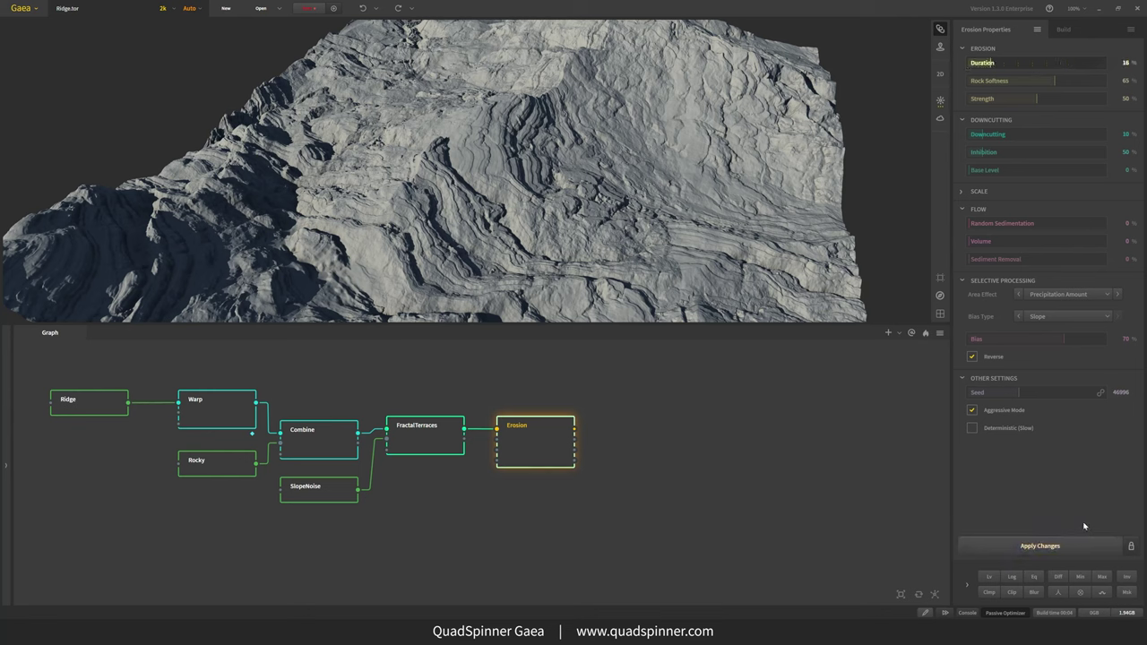
pyautogui.click(1041, 552)
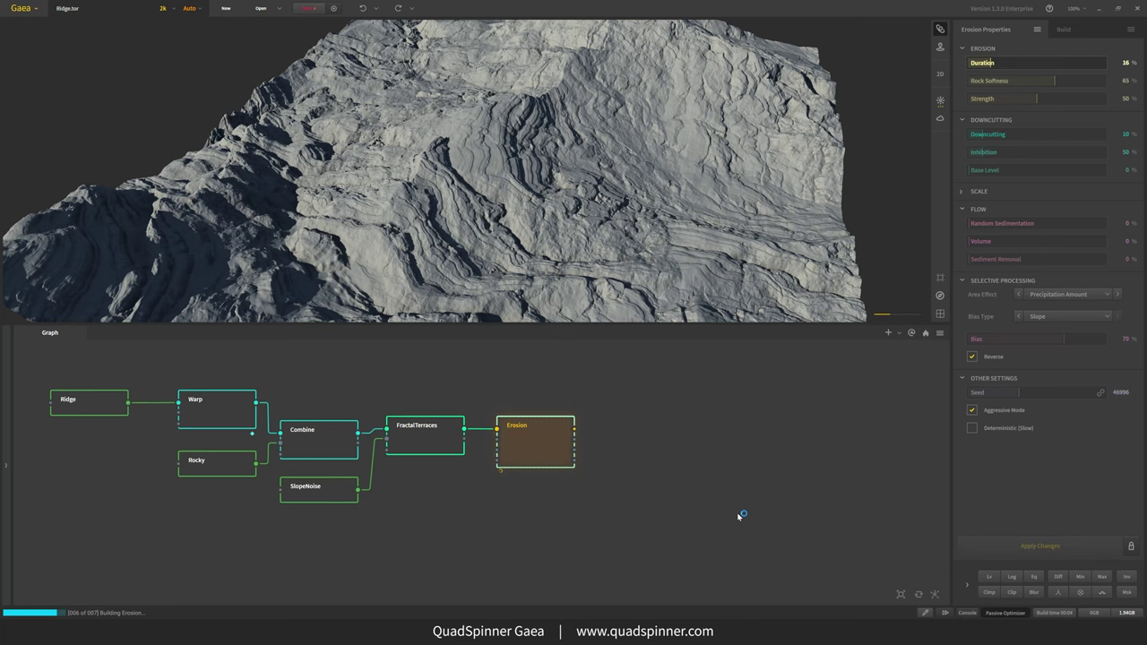
pyautogui.moveTo(562, 261); pyautogui.dragTo(543, 246)
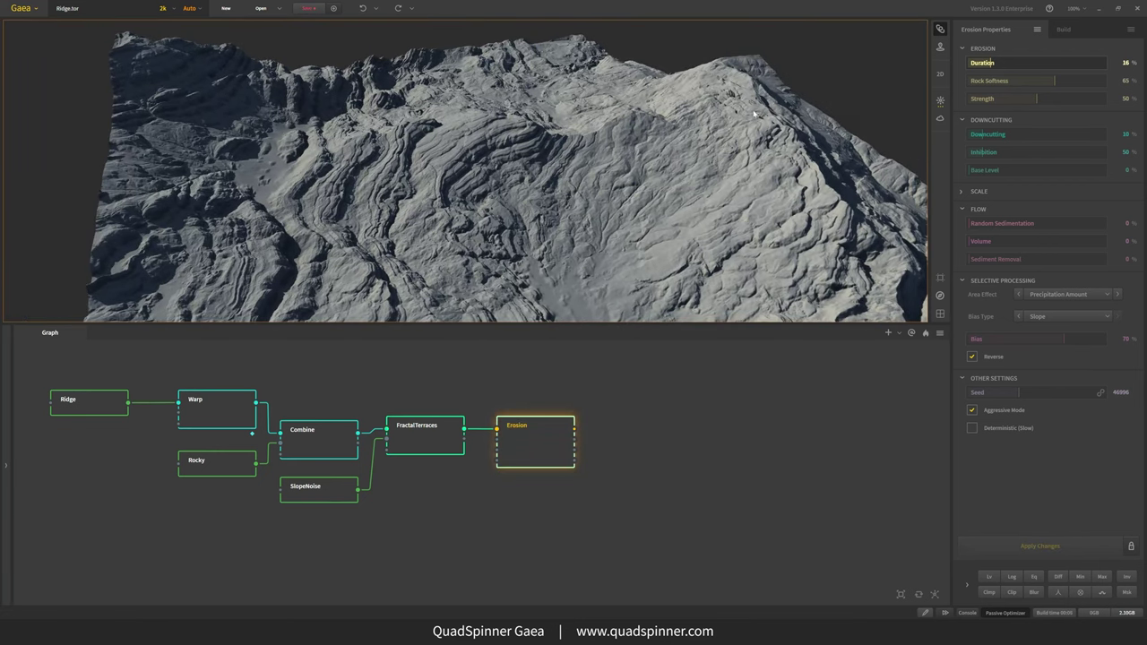
pyautogui.moveTo(666, 162); pyautogui.dragTo(552, 253)
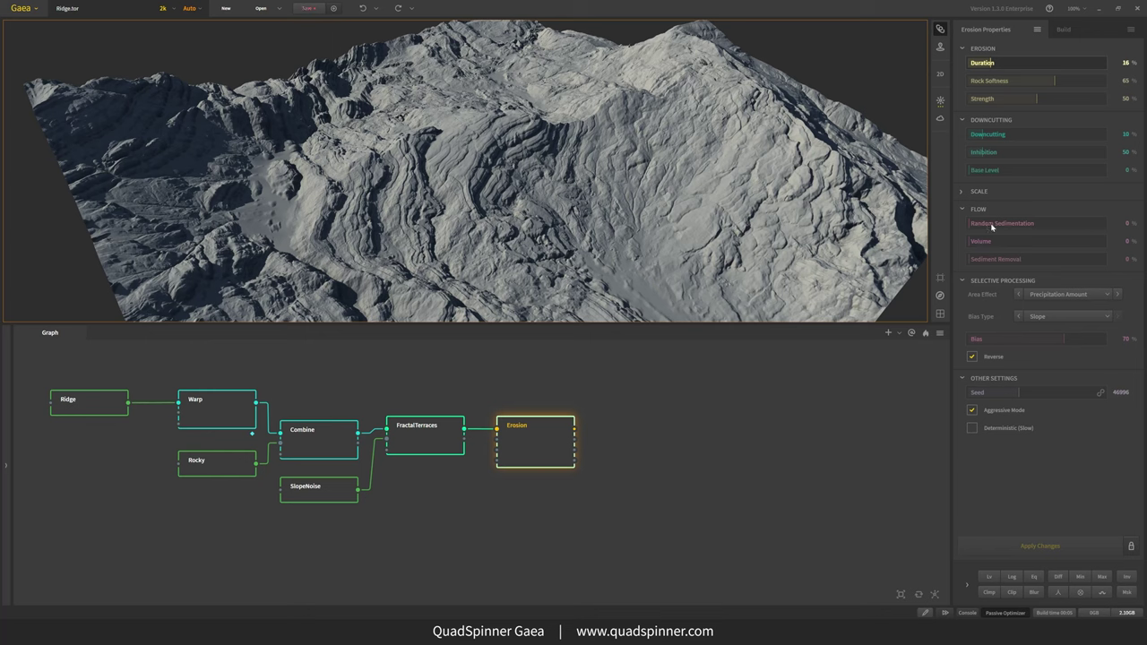
# Set the Random Sedimentation of the Erosion node to 109%, apply the change and inspect the sediment deposits
pyautogui.moveTo(991, 227); pyautogui.dragTo(997, 223)
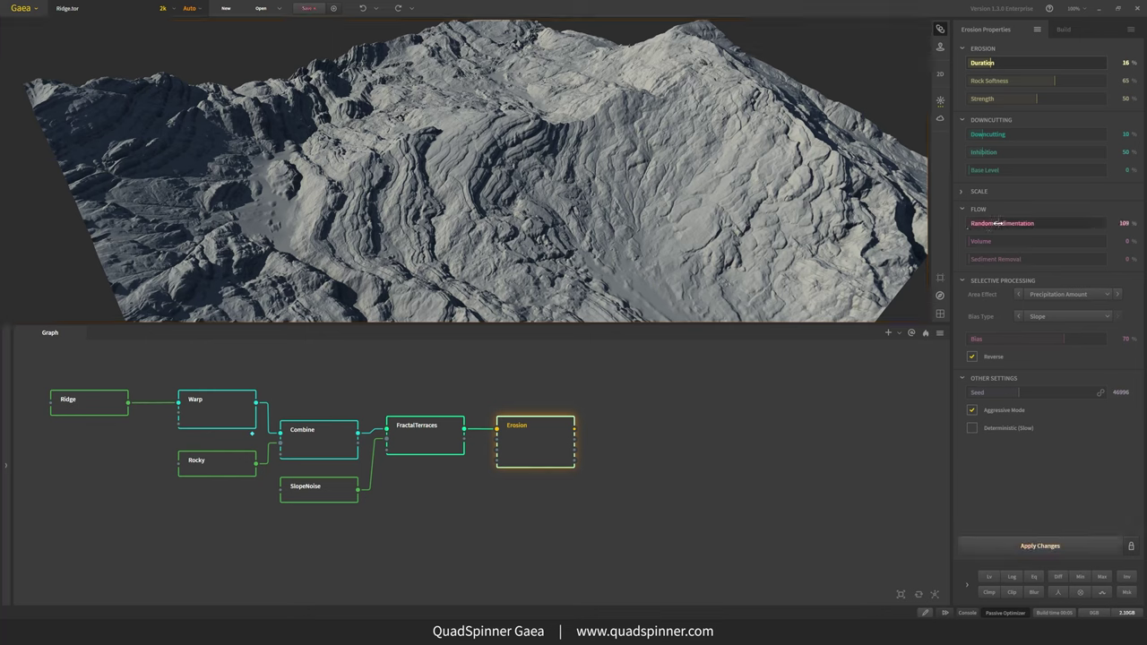
pyautogui.click(1020, 547)
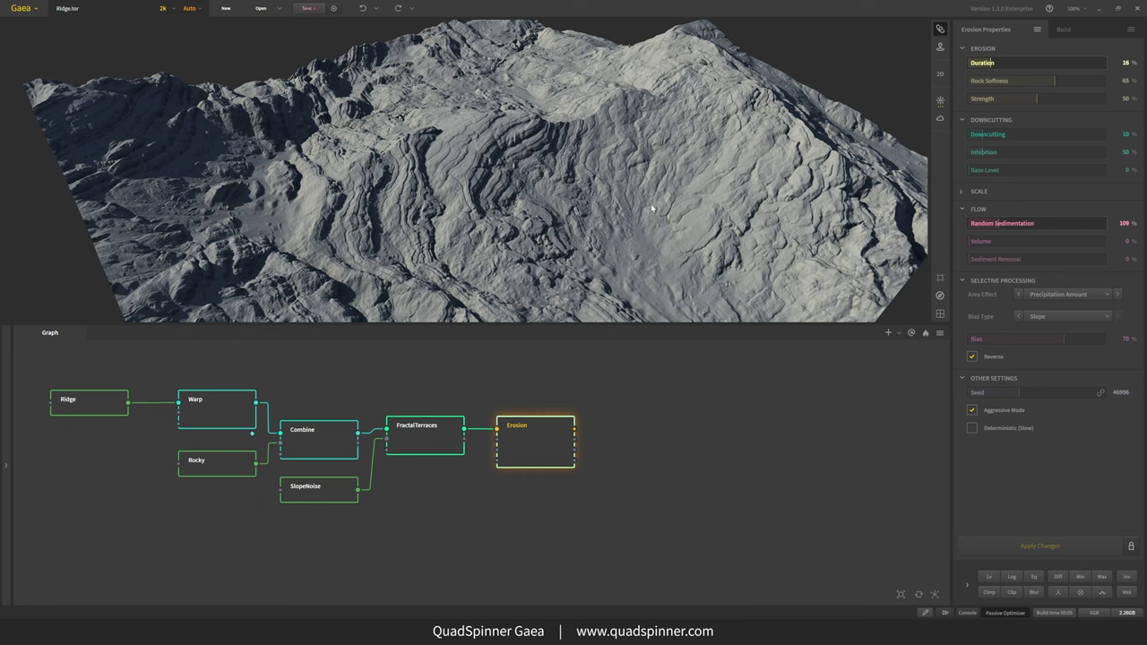
pyautogui.moveTo(628, 208); pyautogui.dragTo(580, 231)
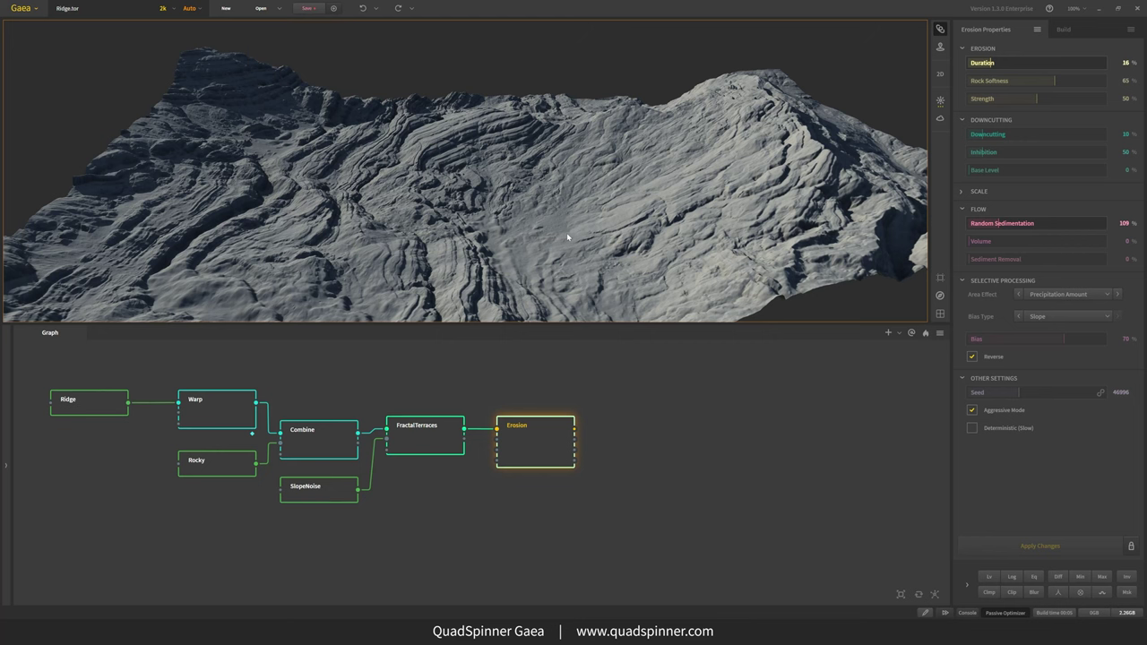
pyautogui.moveTo(566, 233); pyautogui.dragTo(551, 240)
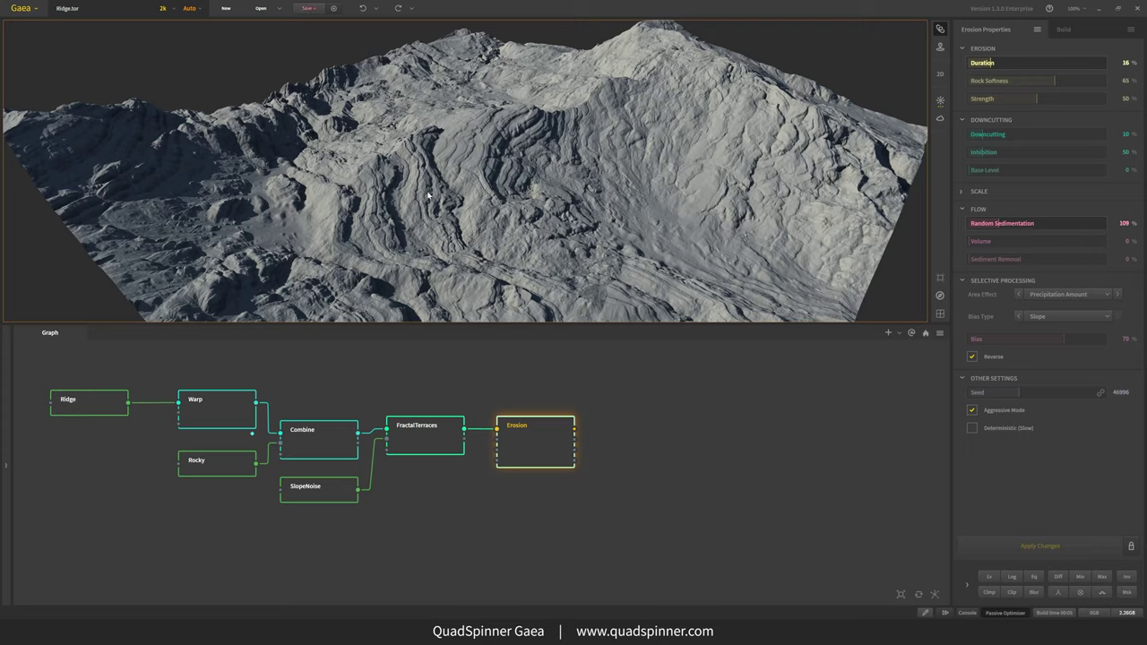
pyautogui.moveTo(606, 181); pyautogui.dragTo(500, 208)
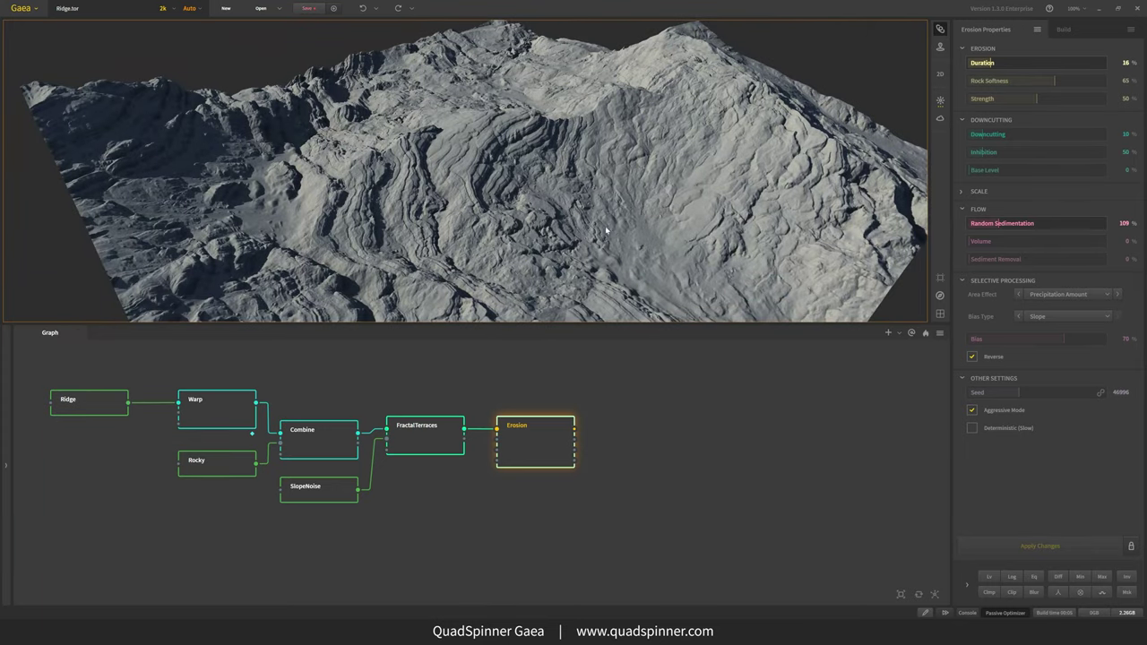
pyautogui.moveTo(606, 231); pyautogui.dragTo(623, 219)
# Set the Duration of the Erosion node to 32%, apply the change and inspect the eroded mountain
pyautogui.click(1013, 65)
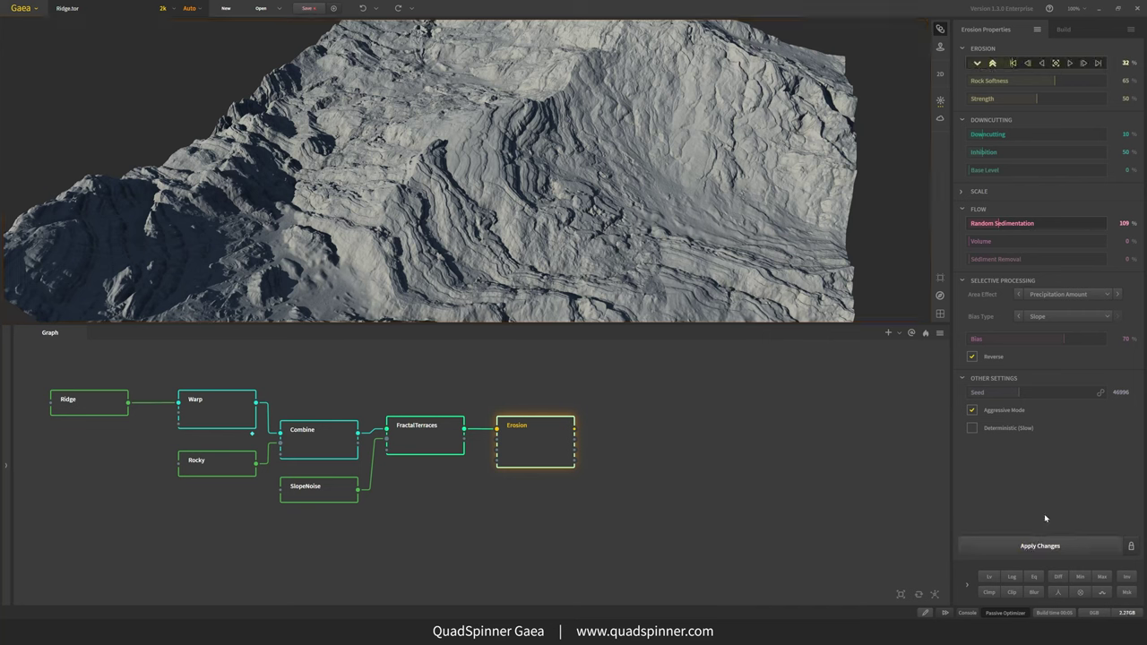
pyautogui.click(1041, 546)
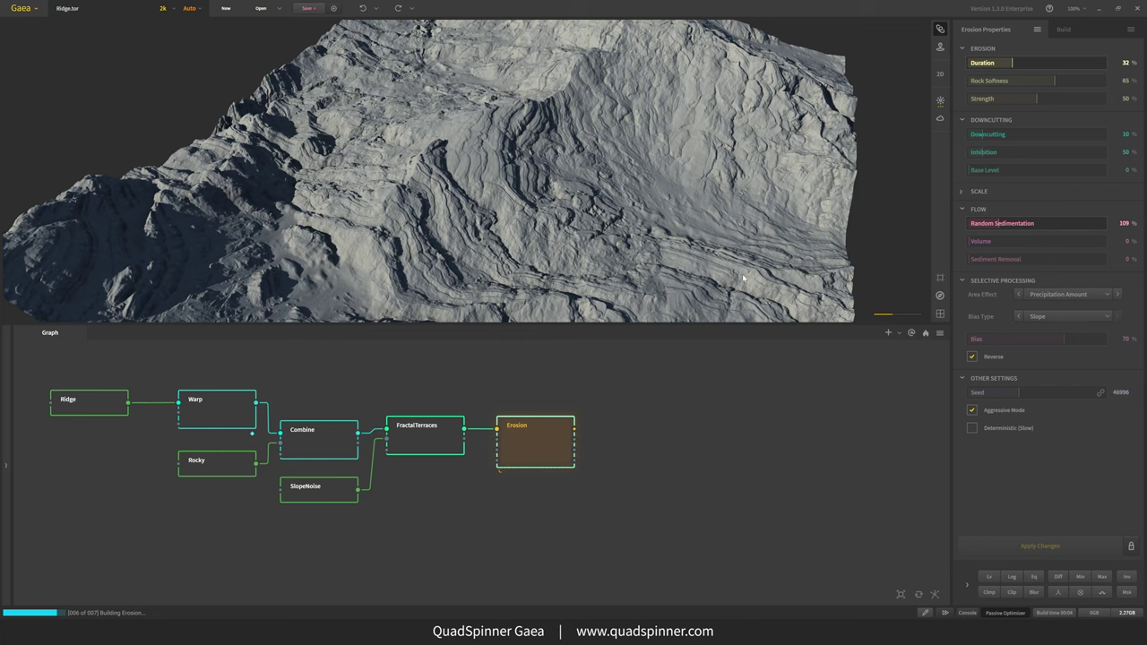
pyautogui.moveTo(743, 279); pyautogui.dragTo(433, 203)
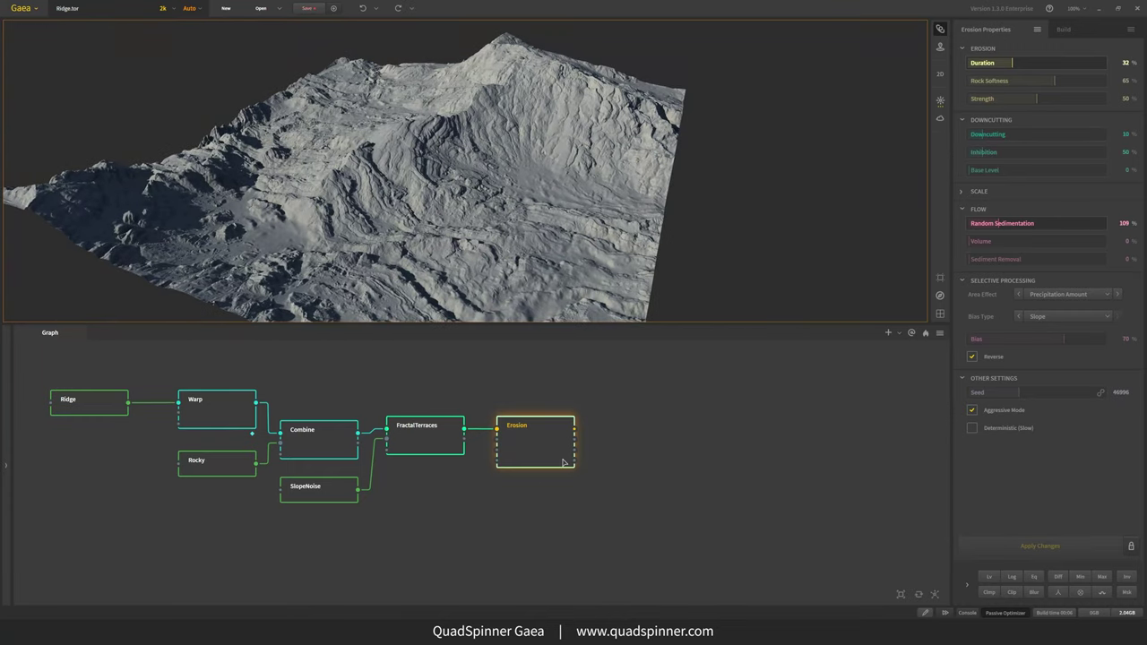
pyautogui.moveTo(673, 476); pyautogui.dragTo(560, 479, button='middle')
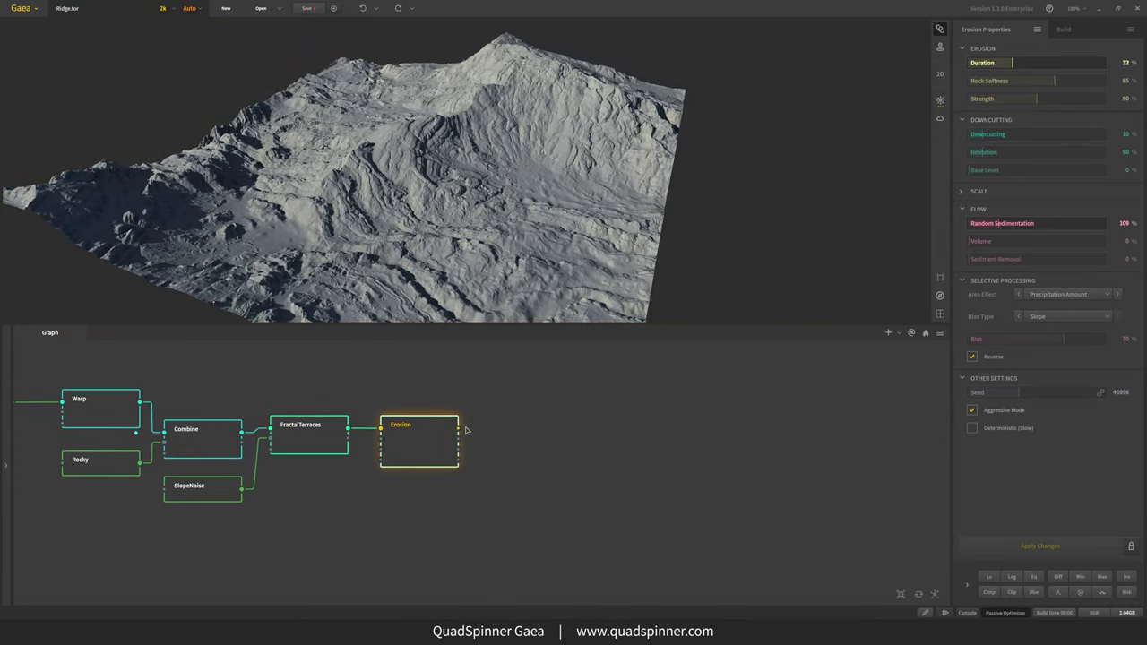
# Add a Snowfall node from the Erosion output, inspect the snow-covered mountain and line the node up with Erosion
pyautogui.moveTo(459, 429); pyautogui.dragTo(528, 428)
pyautogui.write('sn')
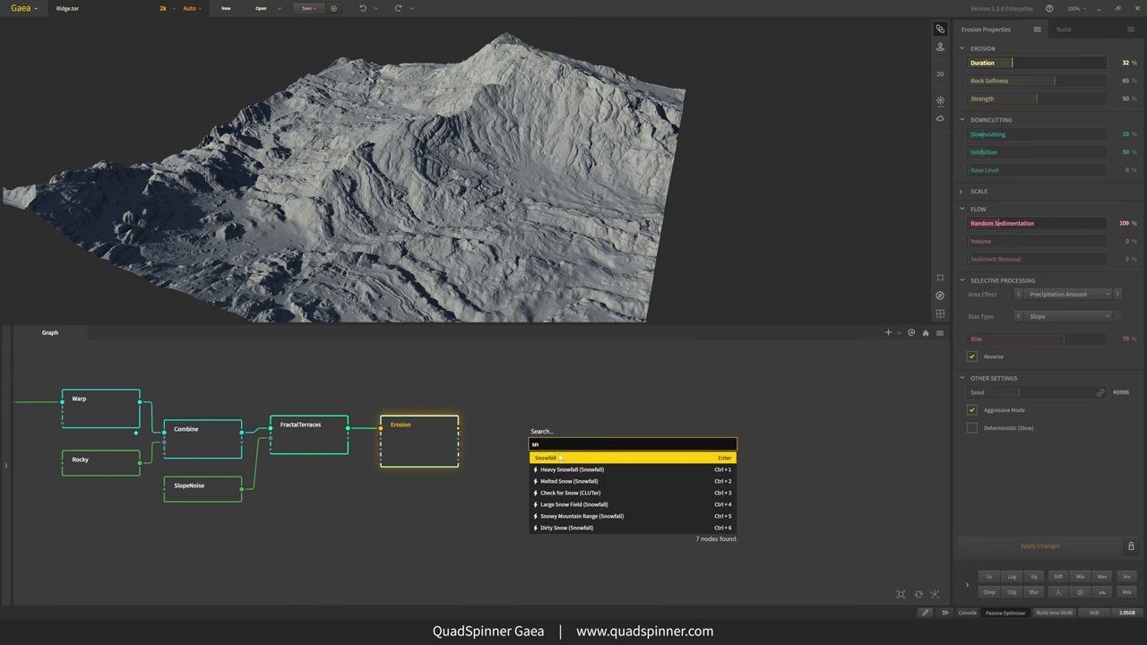
pyautogui.click(561, 461)
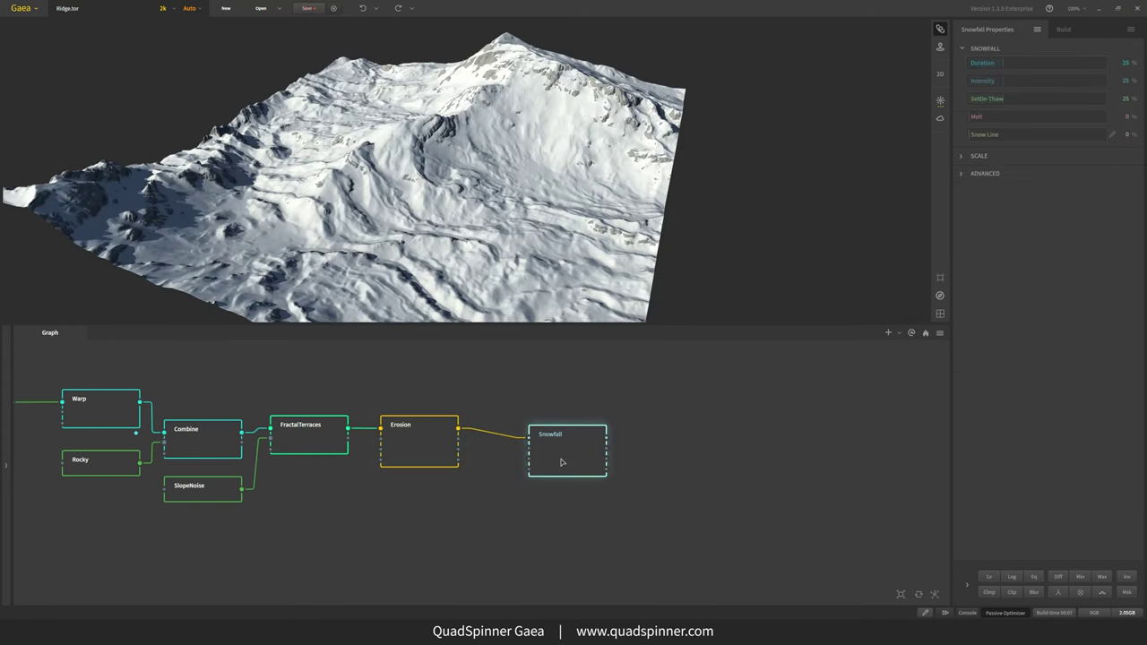
pyautogui.moveTo(552, 269); pyautogui.dragTo(489, 305)
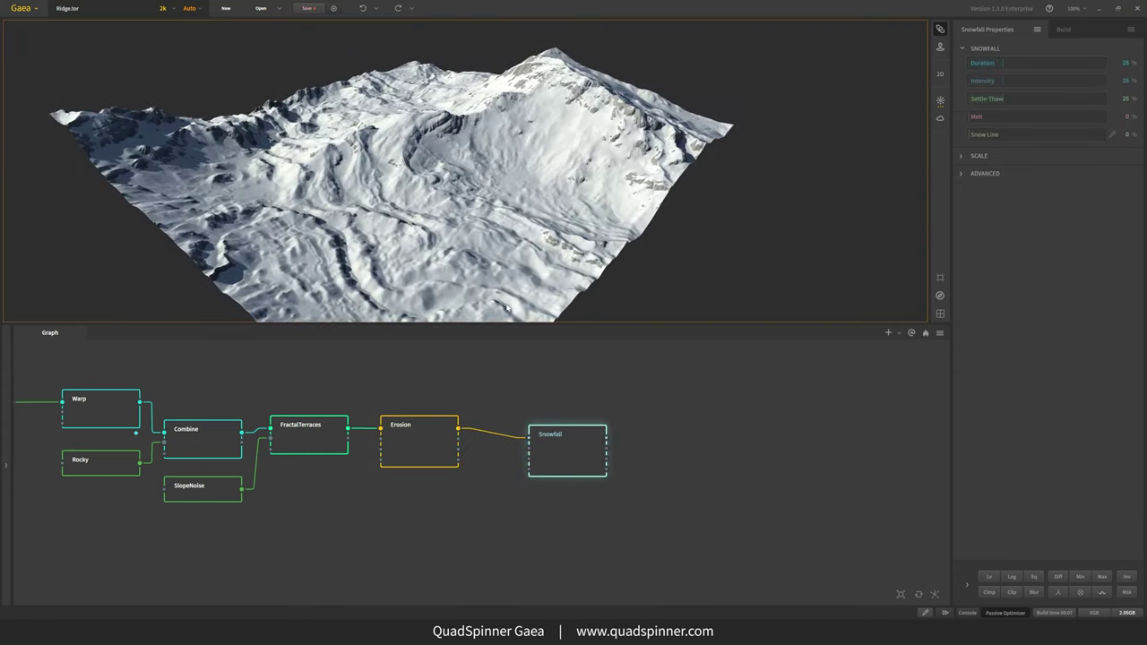
pyautogui.scroll(3, 501, 282)
pyautogui.moveTo(501, 282)
pyautogui.mouseDown()
pyautogui.moveTo(518, 305)
pyautogui.moveTo(513, 279)
pyautogui.mouseUp()
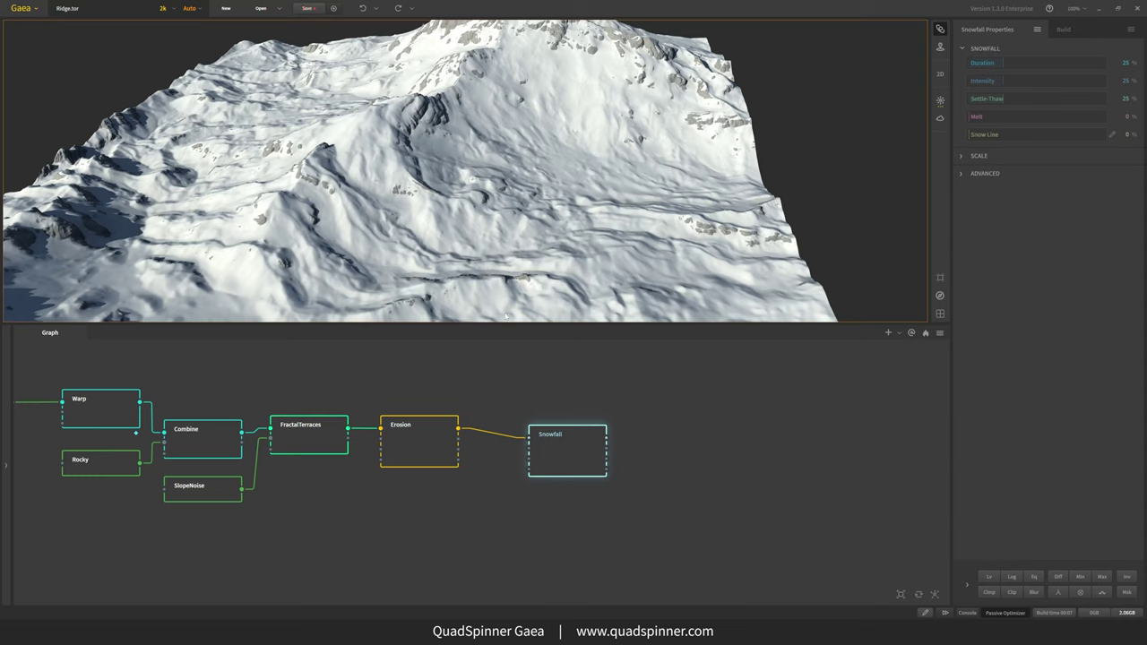
pyautogui.moveTo(561, 458); pyautogui.dragTo(568, 448)
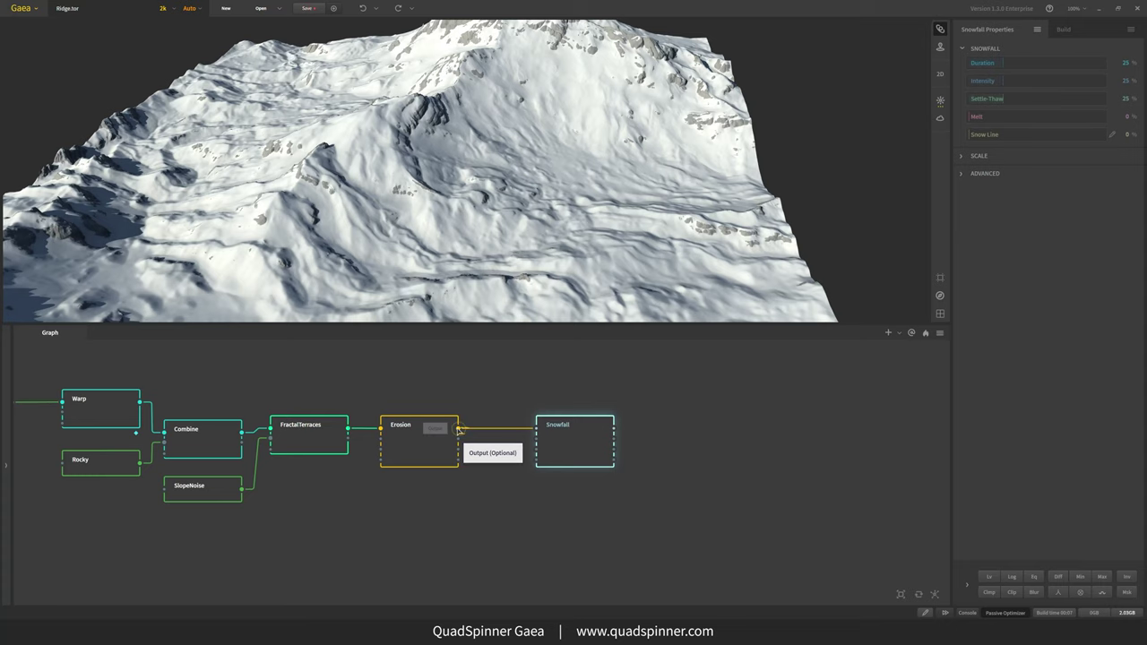
# Add a Sunlight node from the Erosion output, placed below Snowfall, and inspect its light map on the terrain
pyautogui.moveTo(458, 430); pyautogui.dragTo(500, 520)
pyautogui.write('sun')
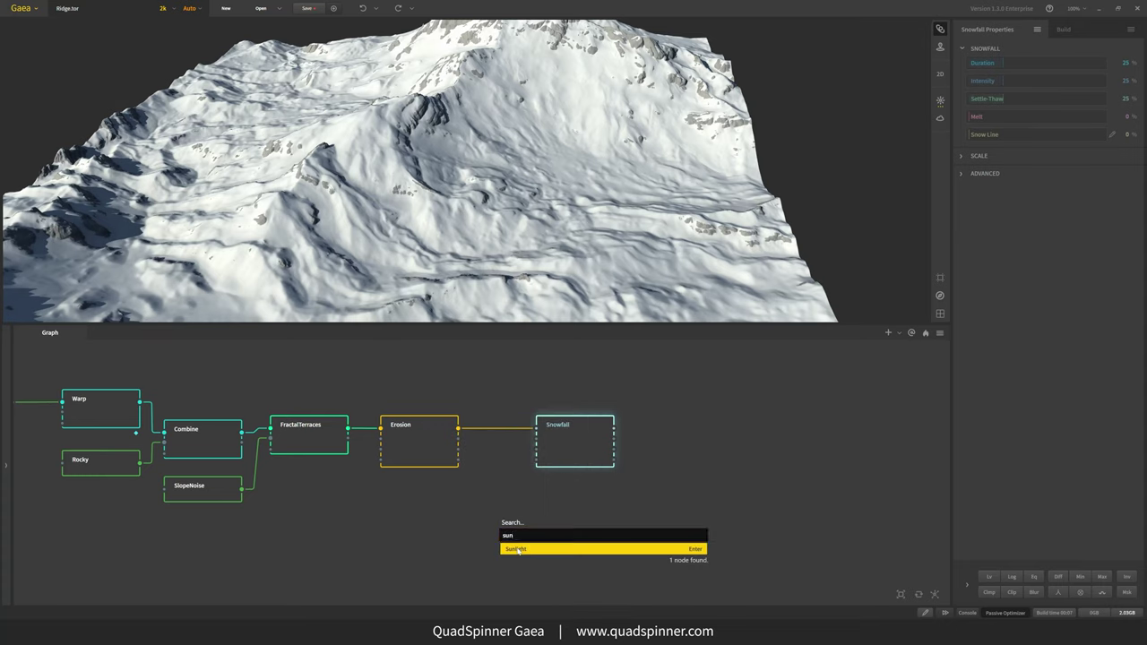
pyautogui.click(527, 549)
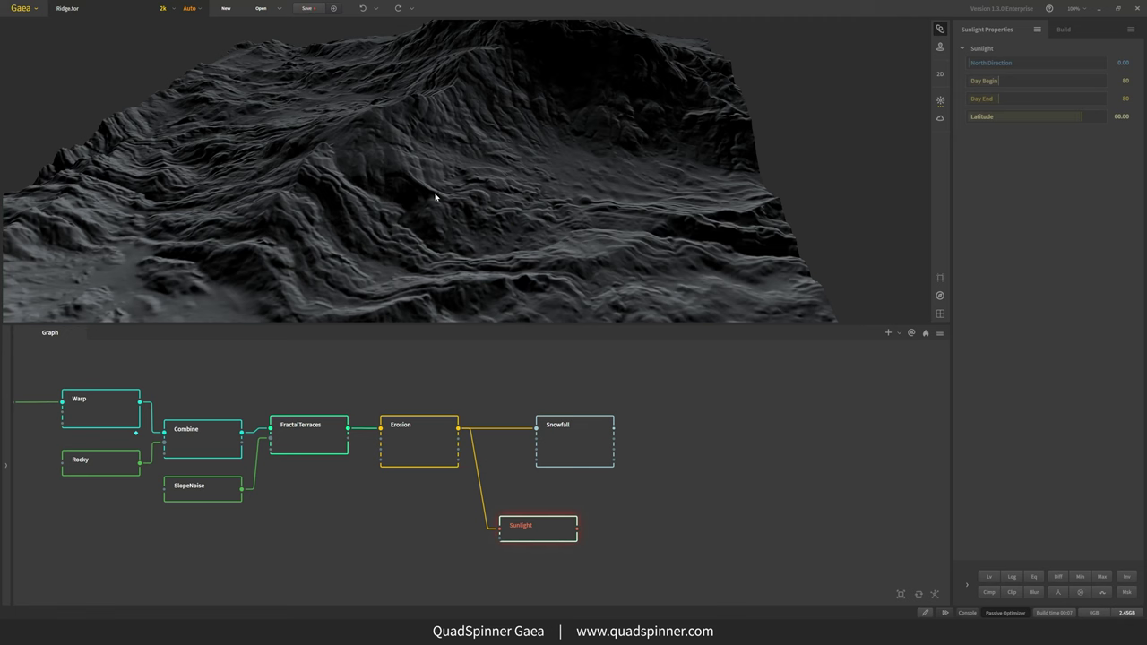
pyautogui.scroll(-3, 435, 195)
pyautogui.moveTo(436, 211); pyautogui.dragTo(445, 202)
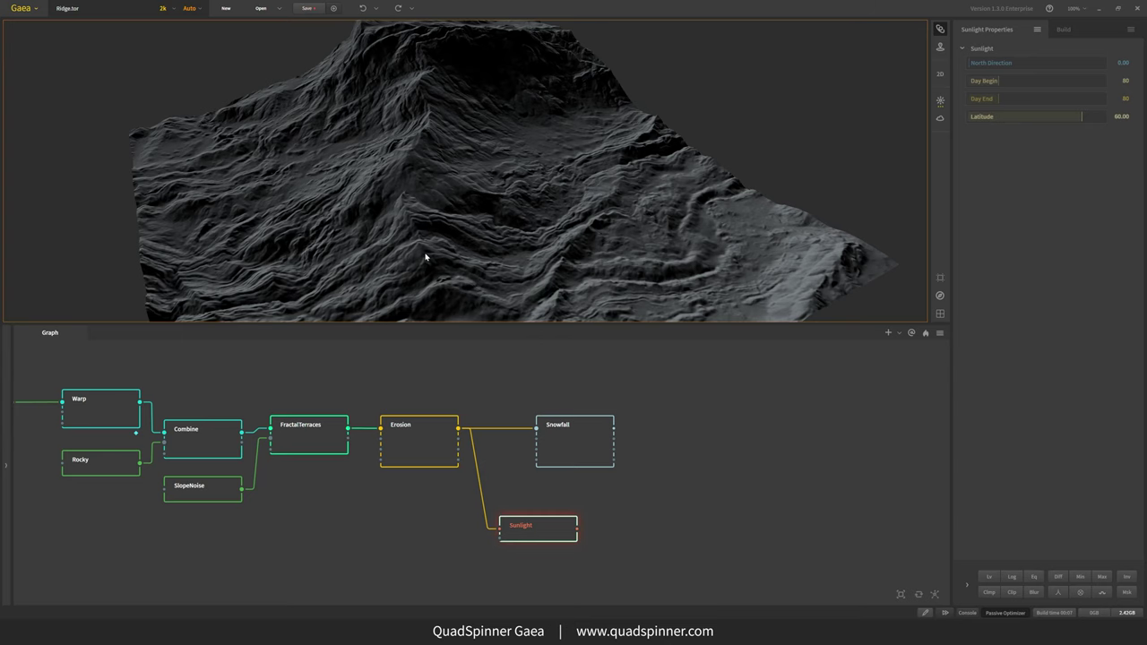
pyautogui.moveTo(426, 257); pyautogui.dragTo(400, 225)
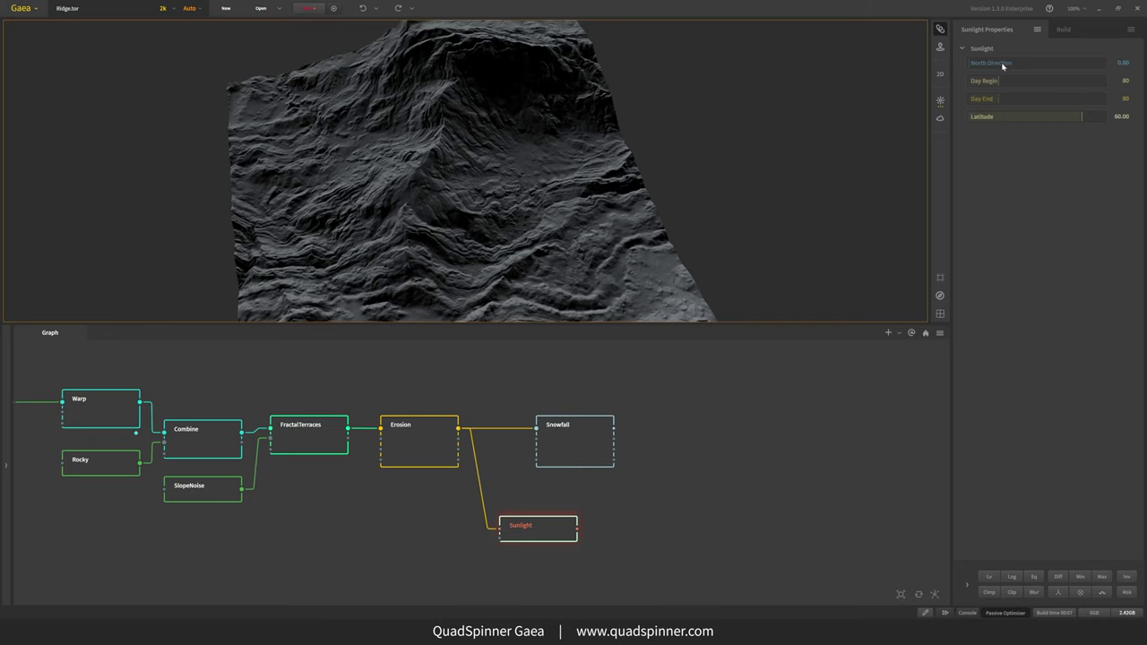
pyautogui.moveTo(451, 234); pyautogui.dragTo(493, 267)
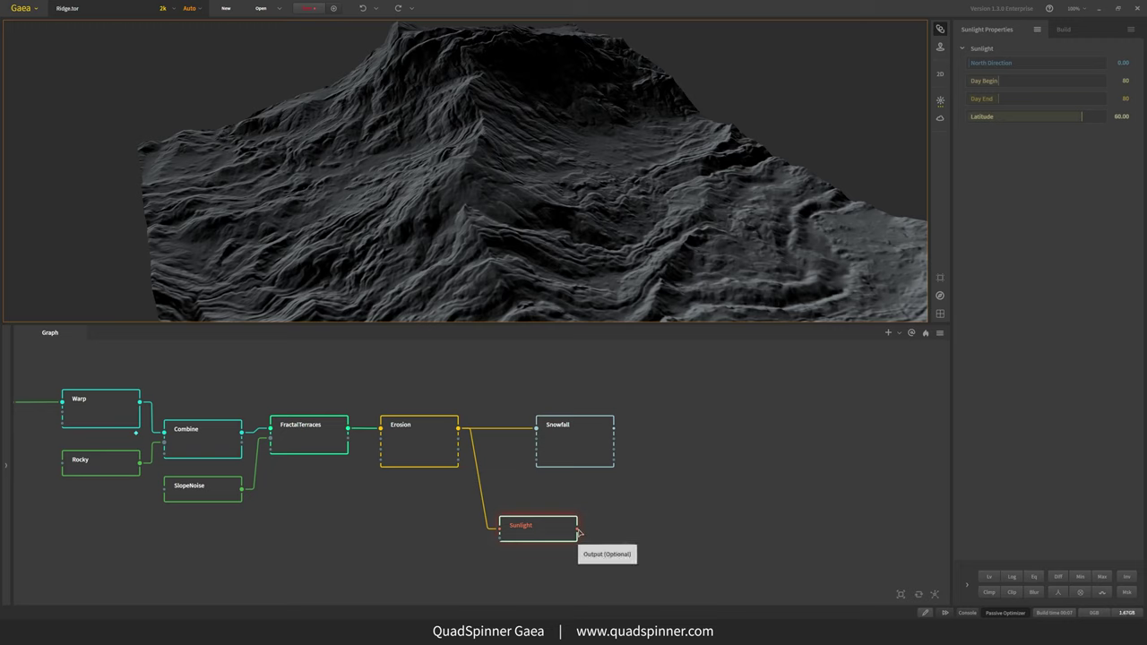
# Connect the Sunlight output to the secondary input of Snowfall, space out the two nodes and view the Snowfall terrain
pyautogui.moveTo(578, 529); pyautogui.dragTo(536, 450)
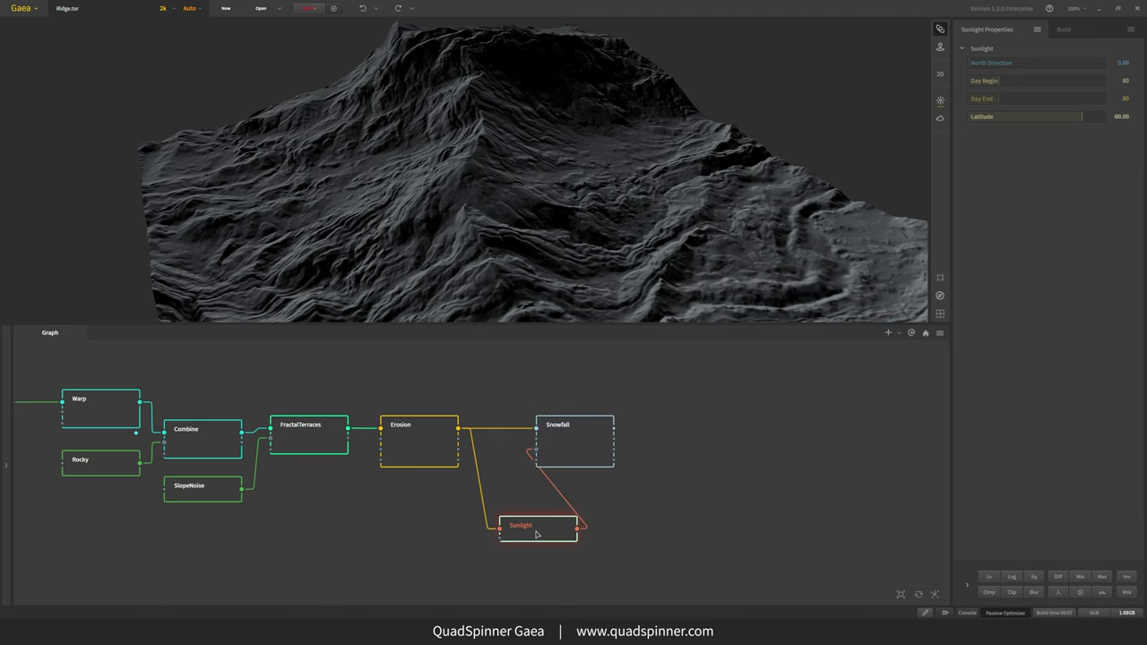
pyautogui.moveTo(536, 536); pyautogui.dragTo(527, 497)
pyautogui.moveTo(561, 440); pyautogui.dragTo(647, 438)
pyautogui.scroll(-3, 573, 211)
pyautogui.moveTo(573, 211); pyautogui.dragTo(459, 210)
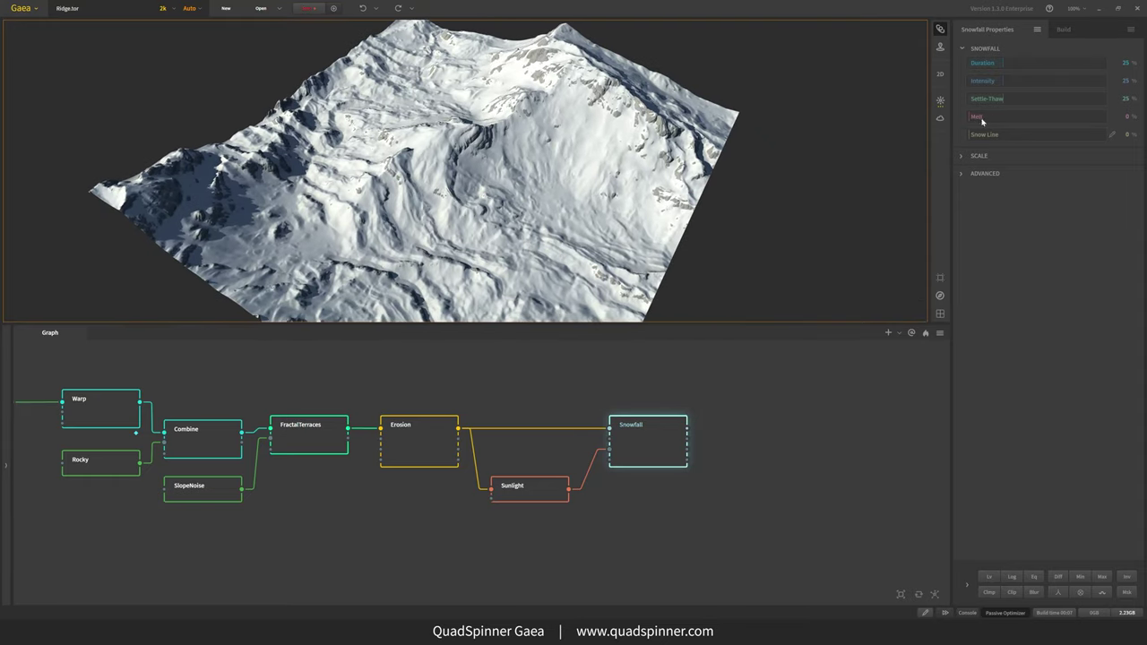
# Set the Melt of the Snowfall node to 87% and inspect the melted snow from several sides
pyautogui.click(1087, 117)
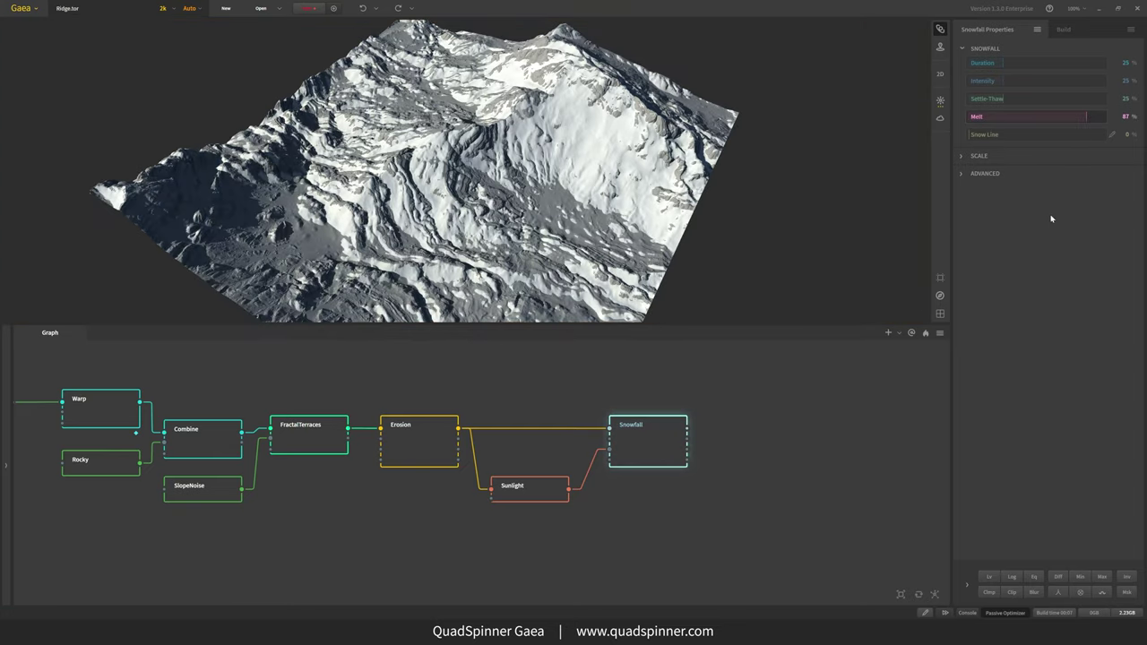
pyautogui.moveTo(484, 257); pyautogui.dragTo(159, 219)
pyautogui.scroll(3, 179, 229)
pyautogui.moveTo(278, 220)
pyautogui.mouseDown()
pyautogui.moveTo(484, 228)
pyautogui.moveTo(403, 224)
pyautogui.moveTo(359, 201)
pyautogui.moveTo(273, 205)
pyautogui.mouseUp()
pyautogui.scroll(-3, 376, 224)
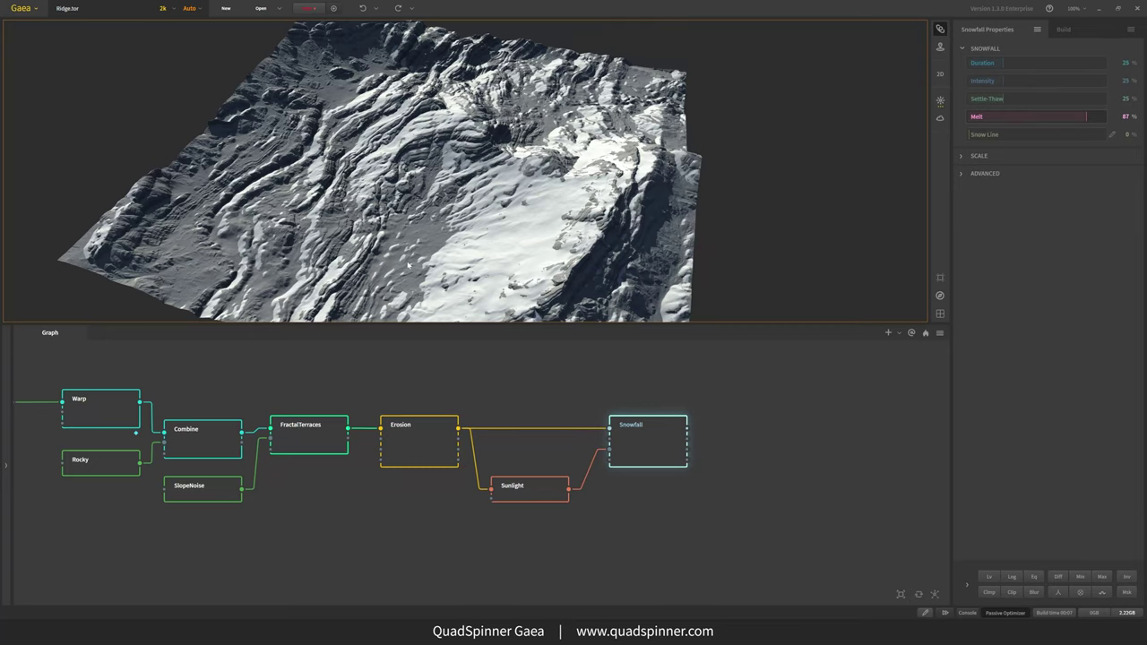
pyautogui.moveTo(400, 196); pyautogui.dragTo(555, 170)
pyautogui.scroll(3, 484, 165)
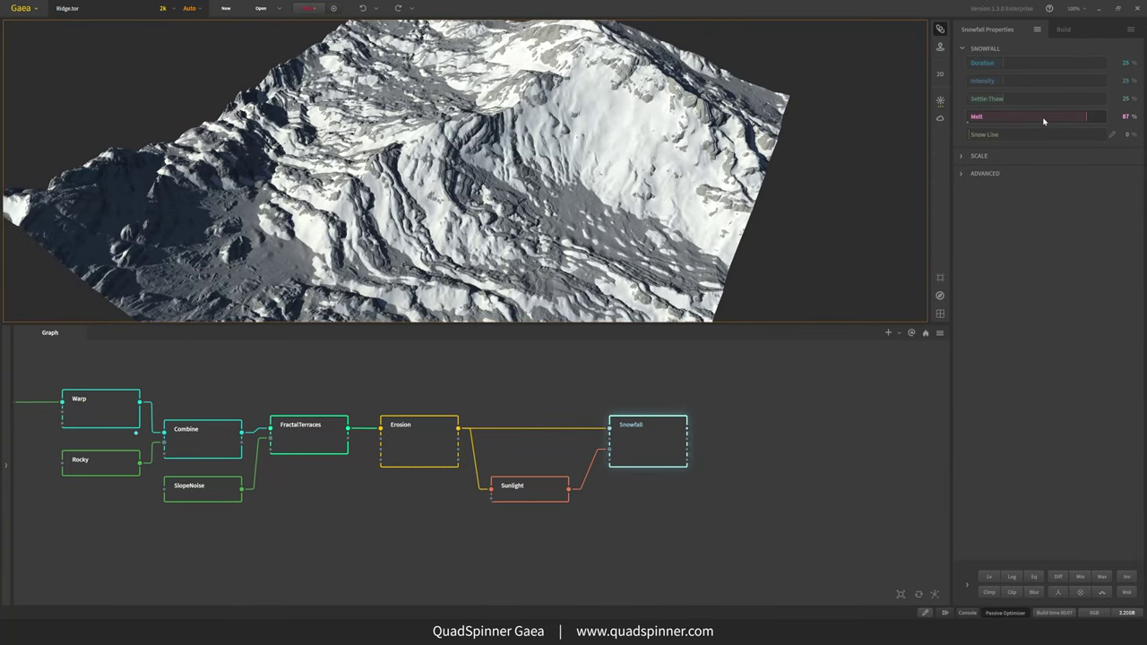
# Set the Melt of the Snowfall node to 44% and its Settle-Thaw to 100%, and inspect the snow patches
pyautogui.rightClick(1043, 120)
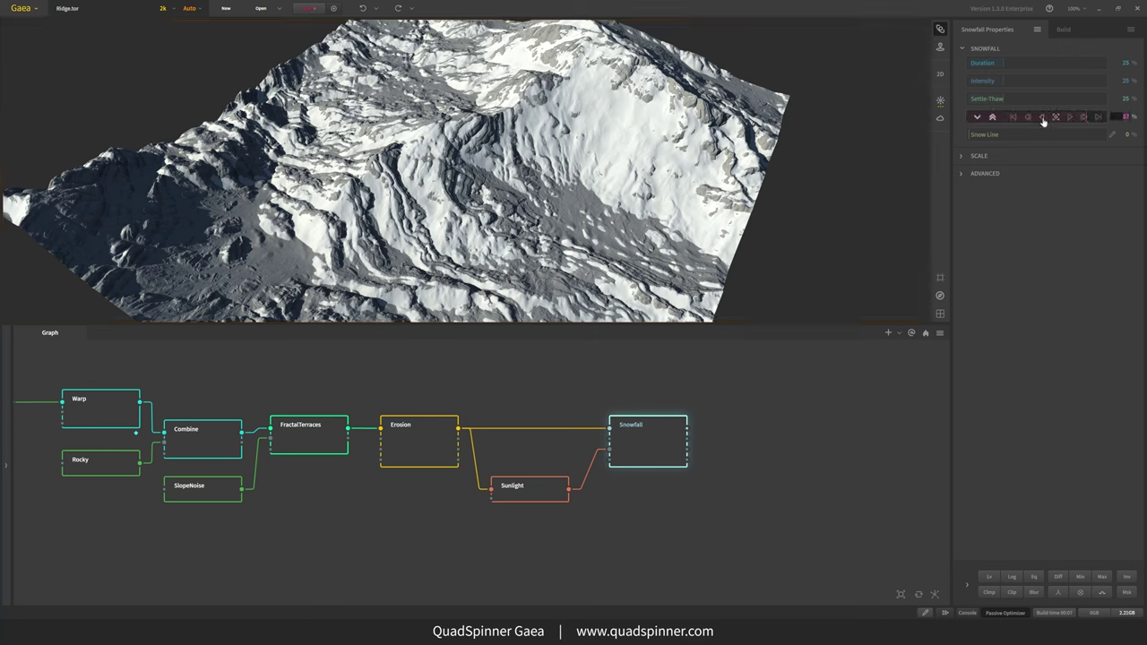
pyautogui.click(991, 119)
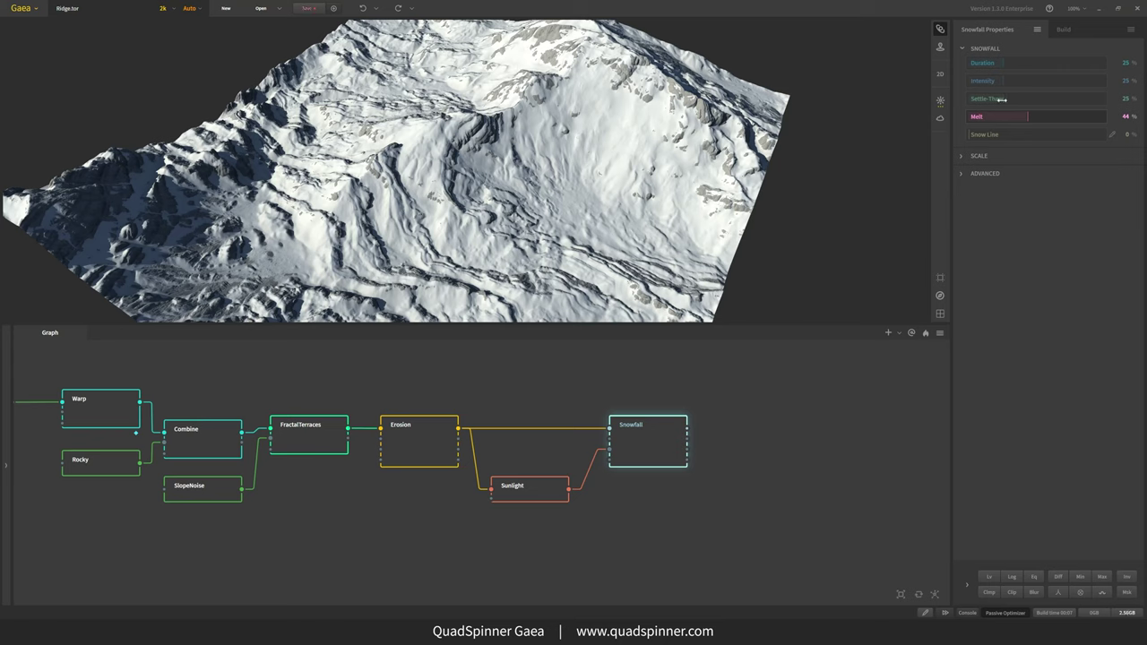
pyautogui.moveTo(1002, 99); pyautogui.dragTo(1144, 105)
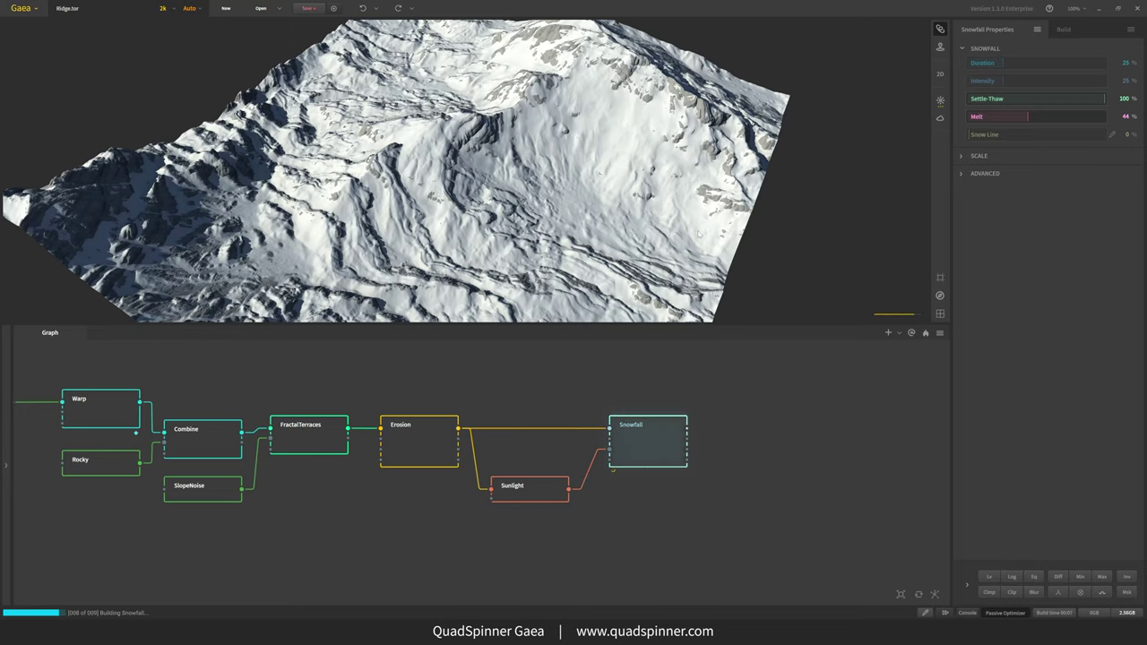
pyautogui.moveTo(698, 234); pyautogui.dragTo(681, 179)
pyautogui.scroll(3, 594, 179)
pyautogui.moveTo(588, 179); pyautogui.dragTo(587, 217, button='middle')
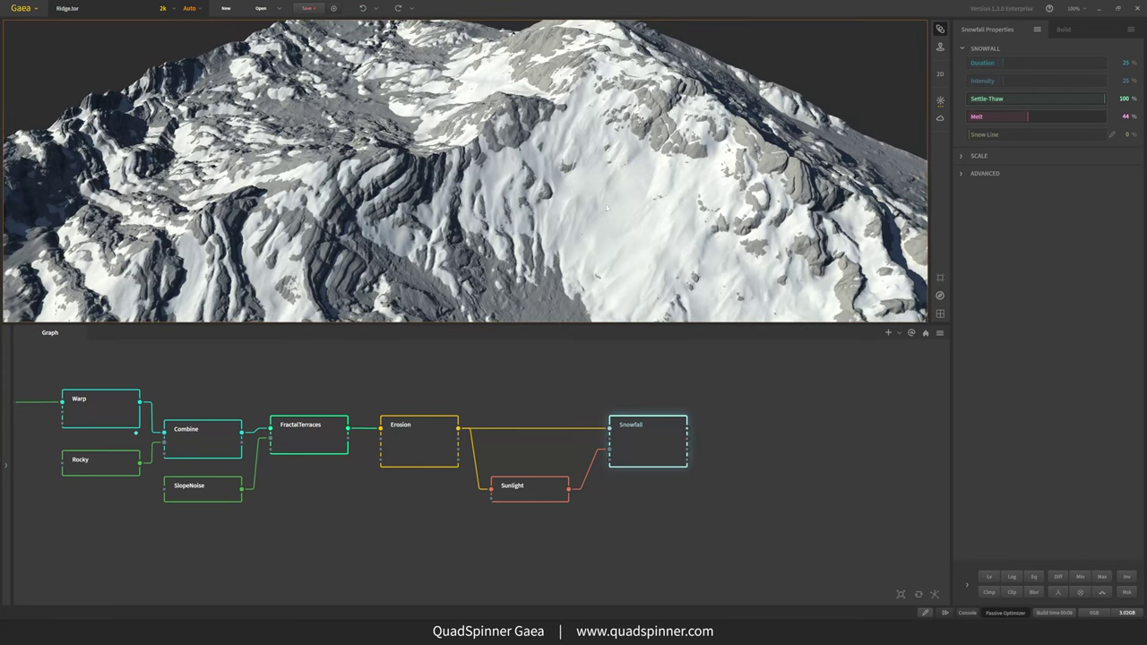
pyautogui.moveTo(364, 267); pyautogui.dragTo(602, 149)
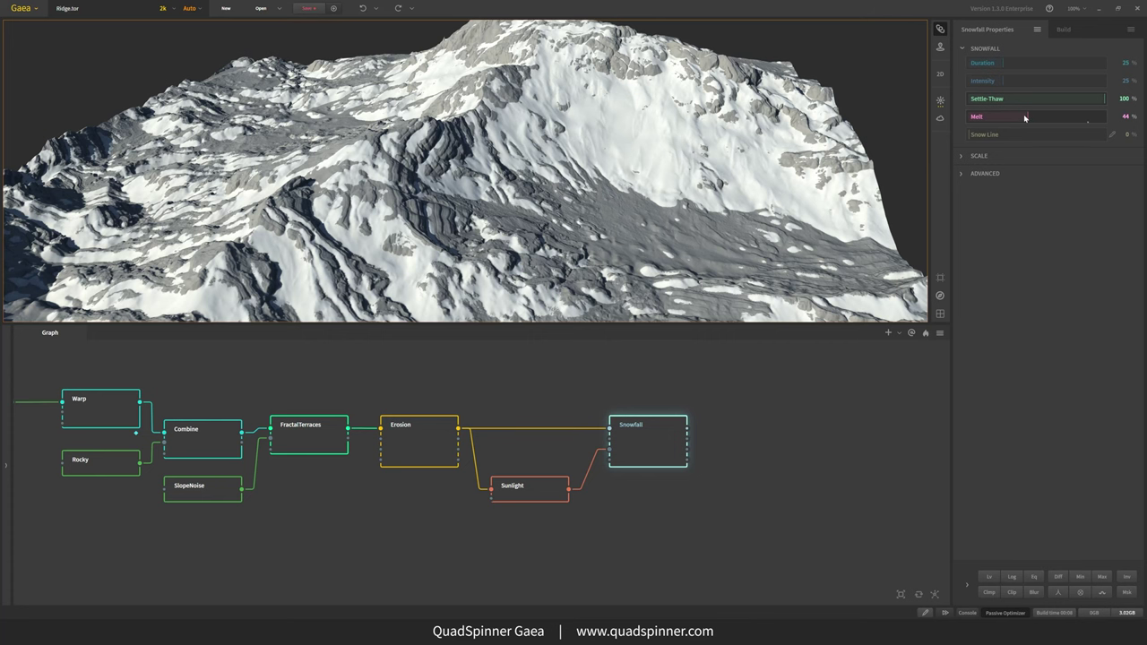
pyautogui.moveTo(486, 227); pyautogui.dragTo(683, 230)
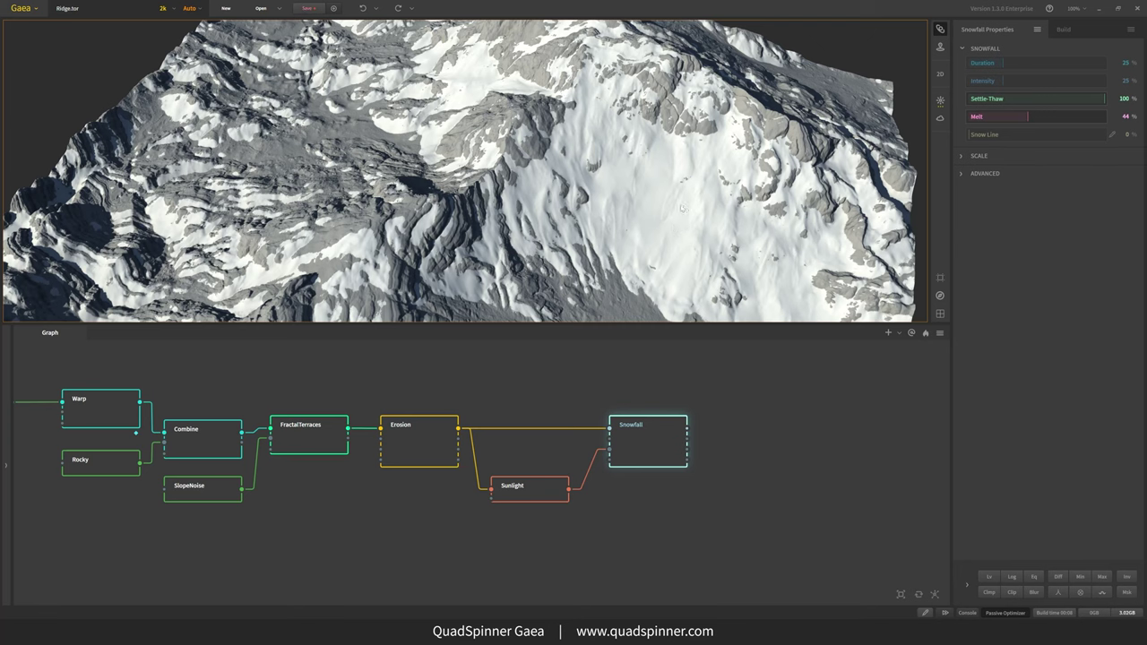
pyautogui.moveTo(588, 212); pyautogui.dragTo(593, 252)
pyautogui.moveTo(695, 213); pyautogui.dragTo(668, 99)
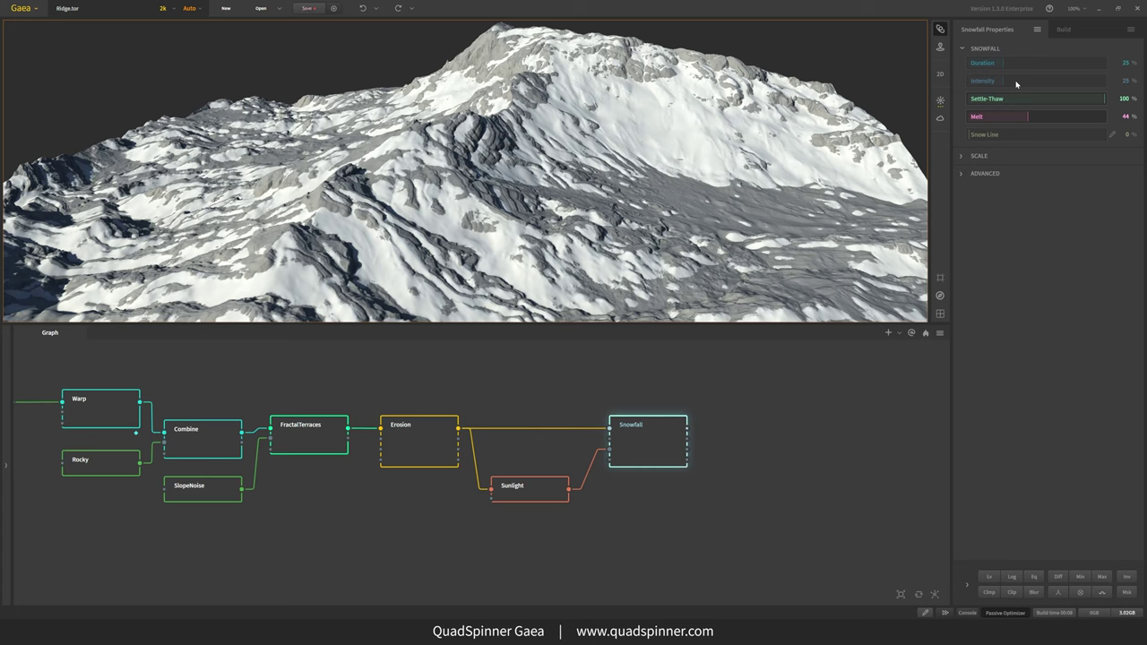
# Set the Intensity of the Snowfall node to 45% and inspect the thicker snow cover
pyautogui.moveTo(1016, 84)
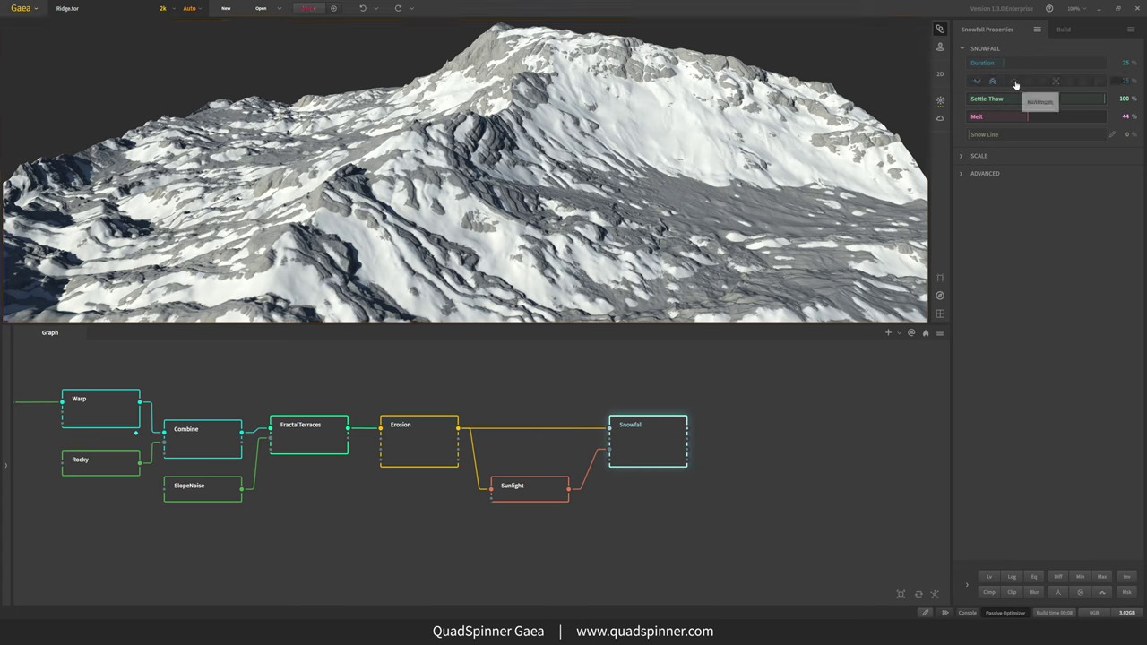
pyautogui.click(1084, 82)
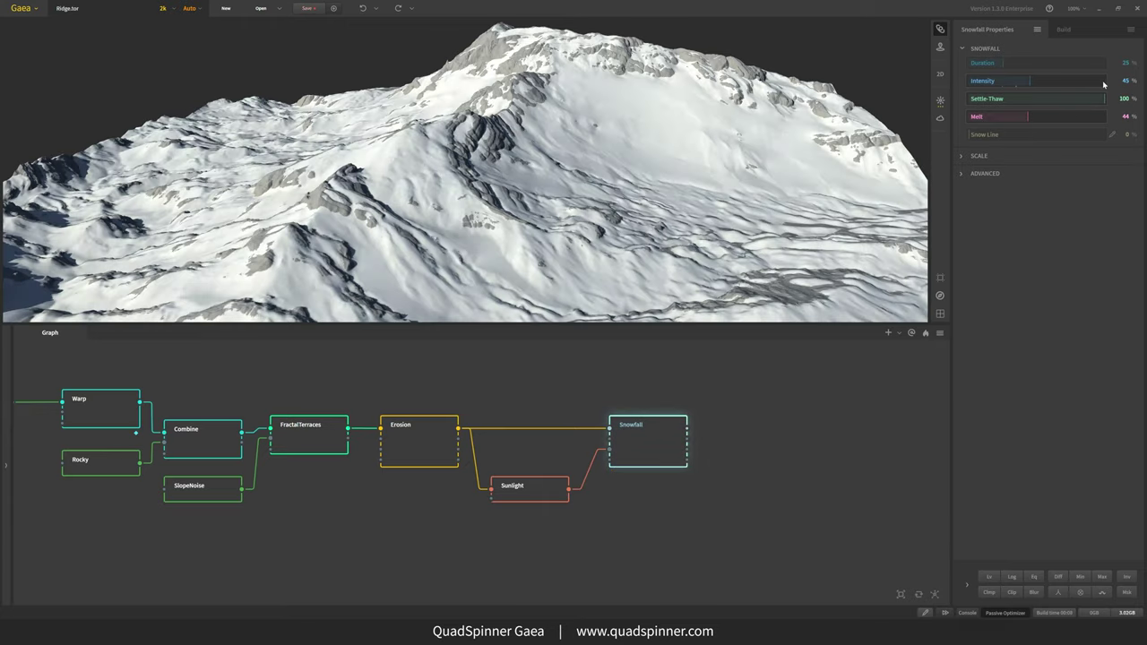
pyautogui.moveTo(574, 126); pyautogui.dragTo(538, 163)
pyautogui.scroll(3, 585, 217)
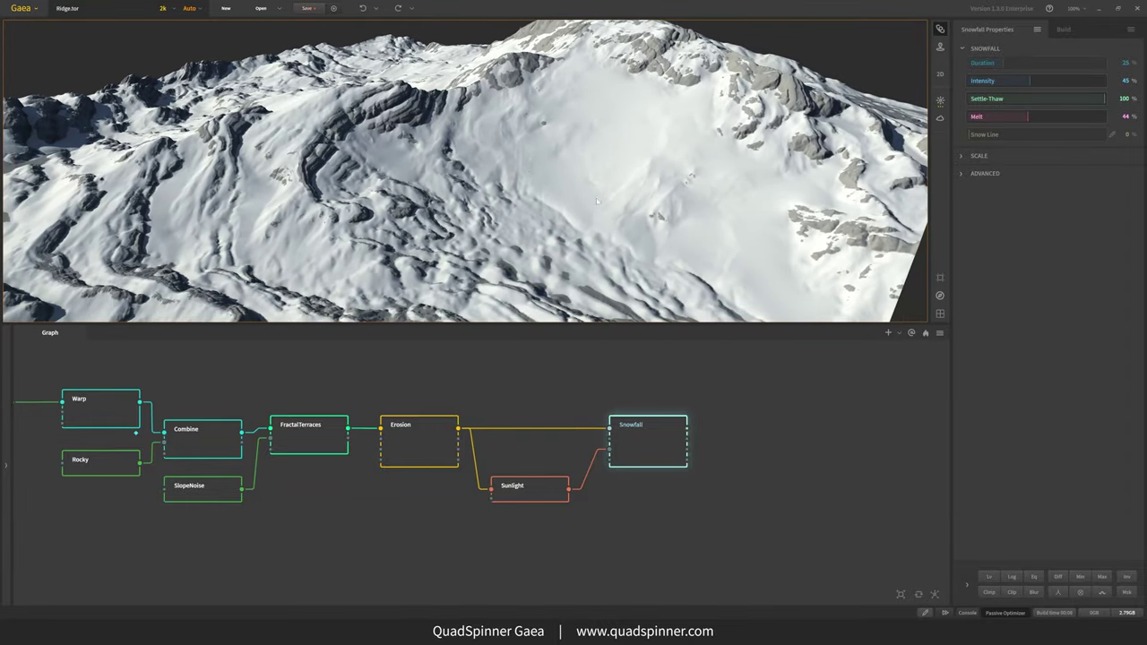
pyautogui.scroll(-3, 394, 227)
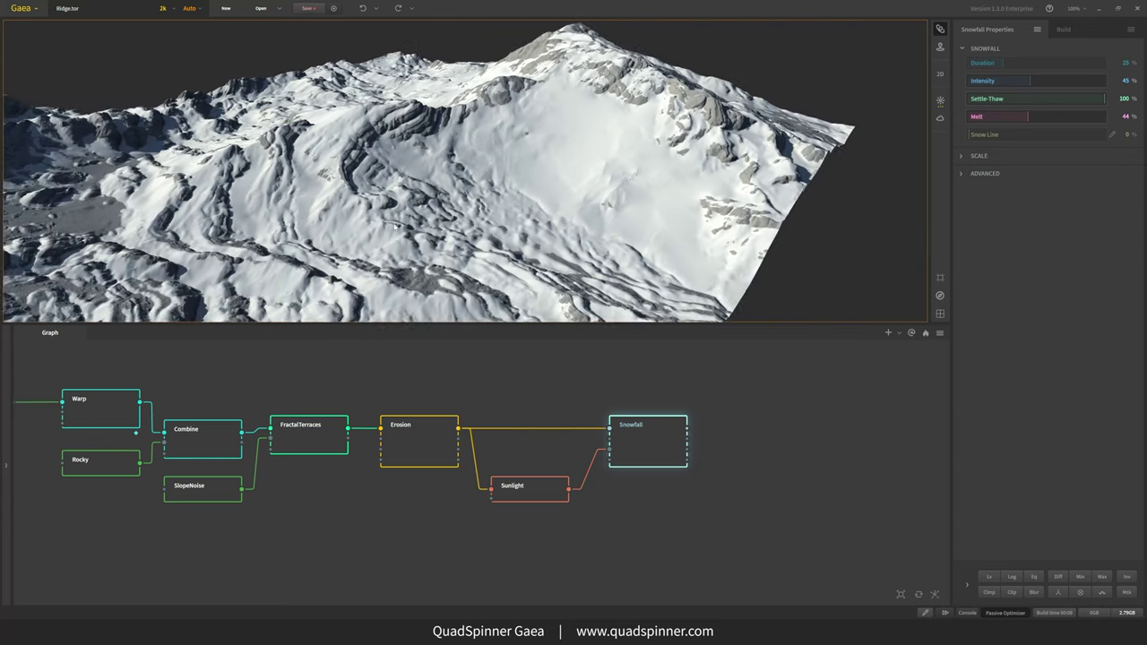
pyautogui.moveTo(394, 226); pyautogui.dragTo(739, 262)
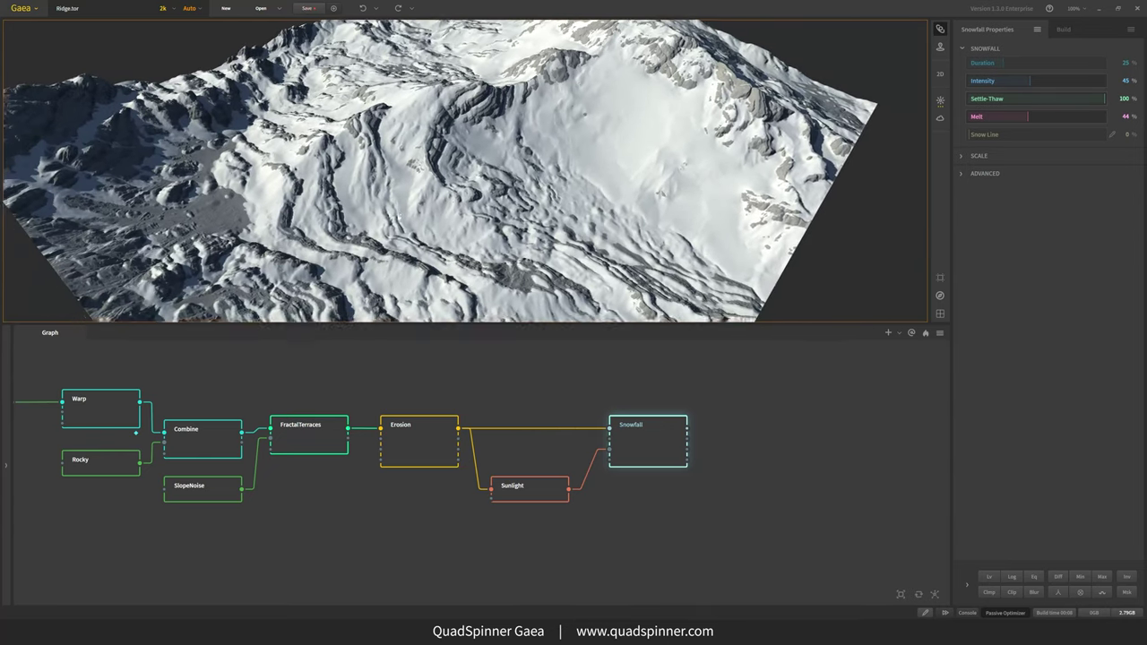
# Open the advanced Snowfall settings, set the Slip-Off Angle to 24° and inspect the exposed rock
pyautogui.click(981, 174)
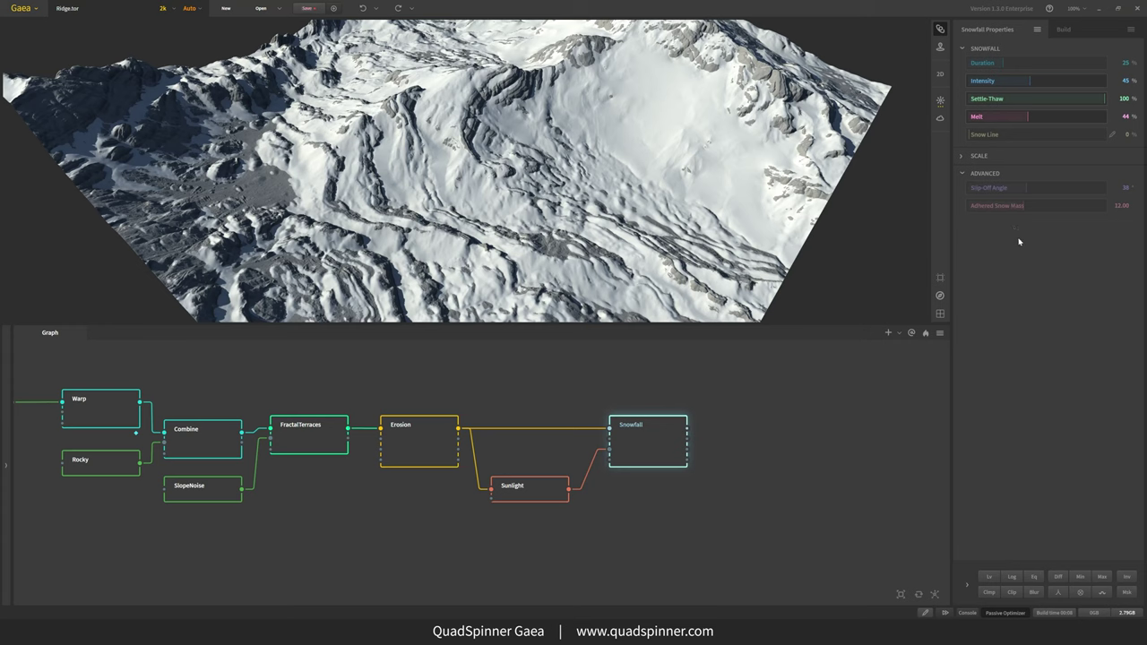
pyautogui.click(1007, 189)
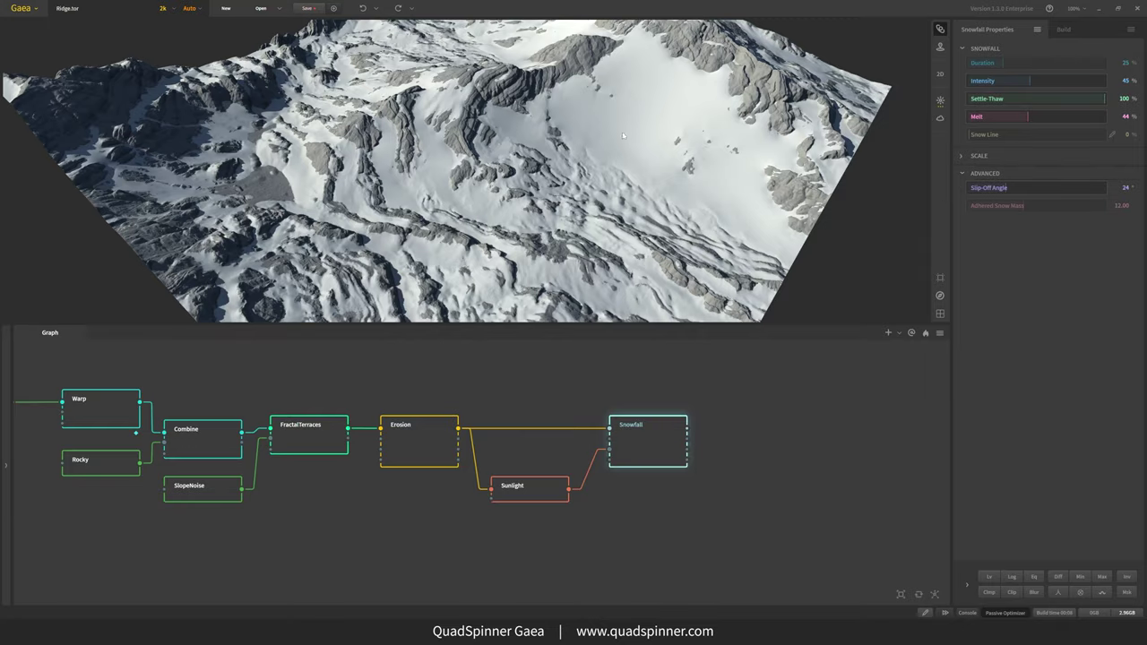
pyautogui.moveTo(623, 135); pyautogui.dragTo(670, 203)
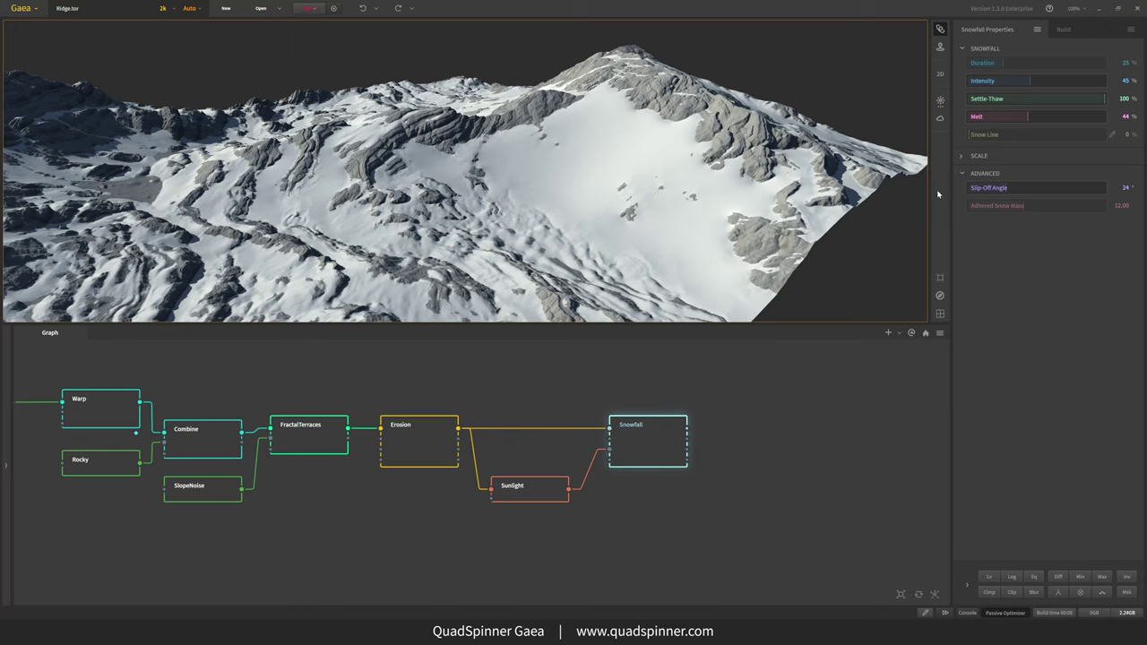
# Set the Adhered Snow Mass to 19.29 and the Slip-Off Angle to 38°, inspecting how the snow clings to the slopes
pyautogui.moveTo(1033, 206); pyautogui.dragTo(1058, 211)
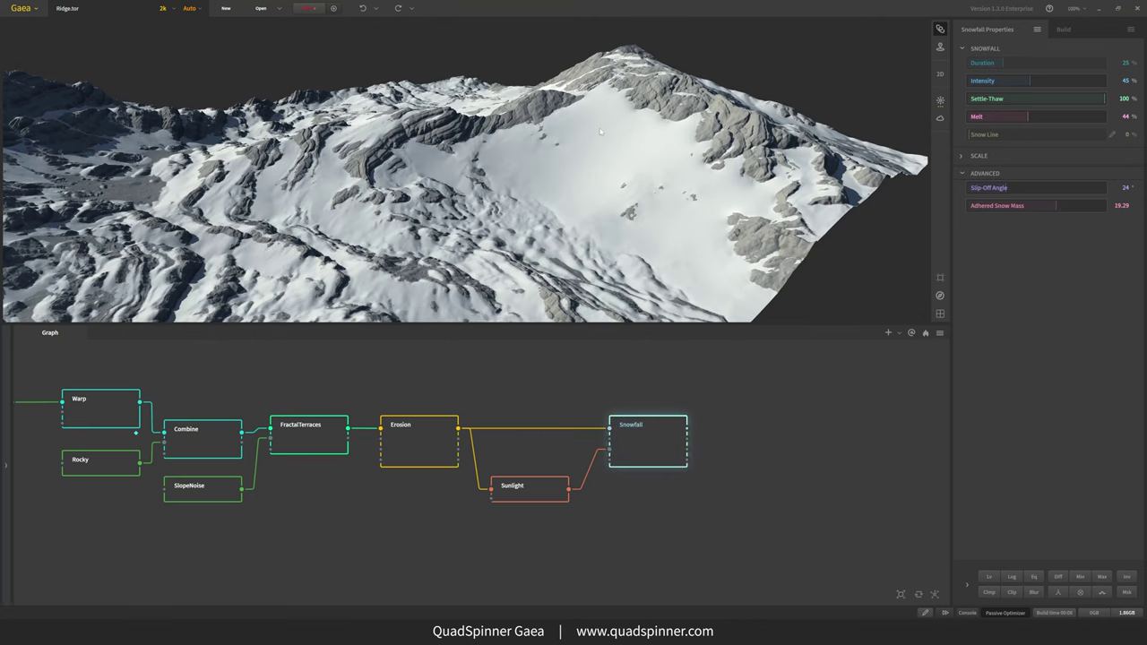
pyautogui.moveTo(581, 168); pyautogui.dragTo(627, 175)
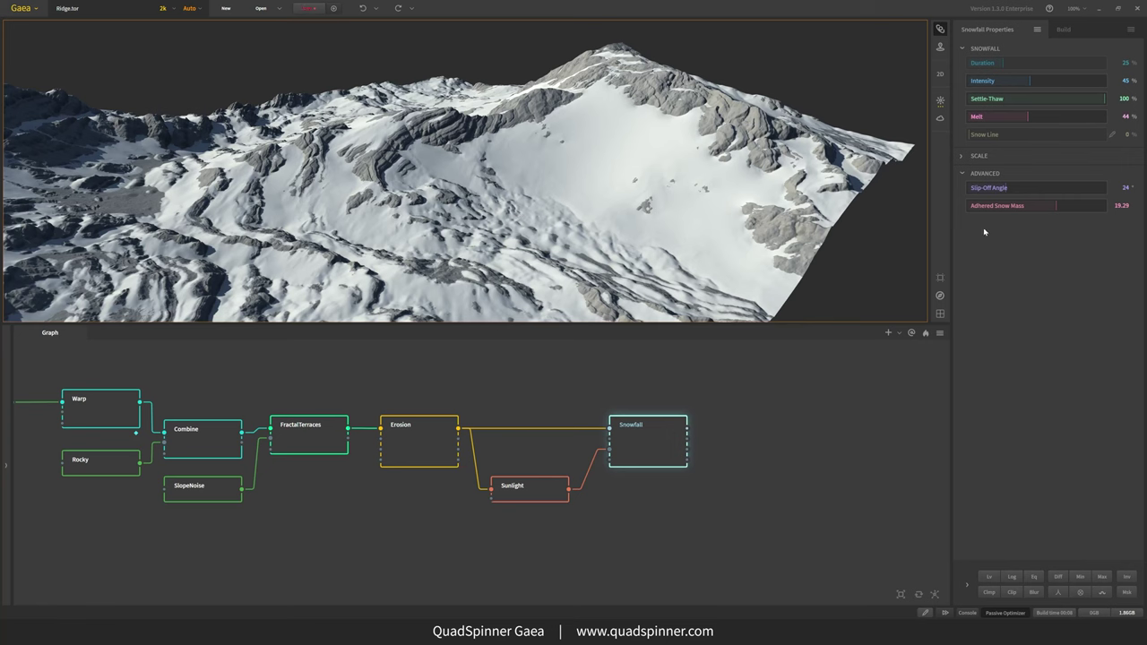
pyautogui.click(1026, 192)
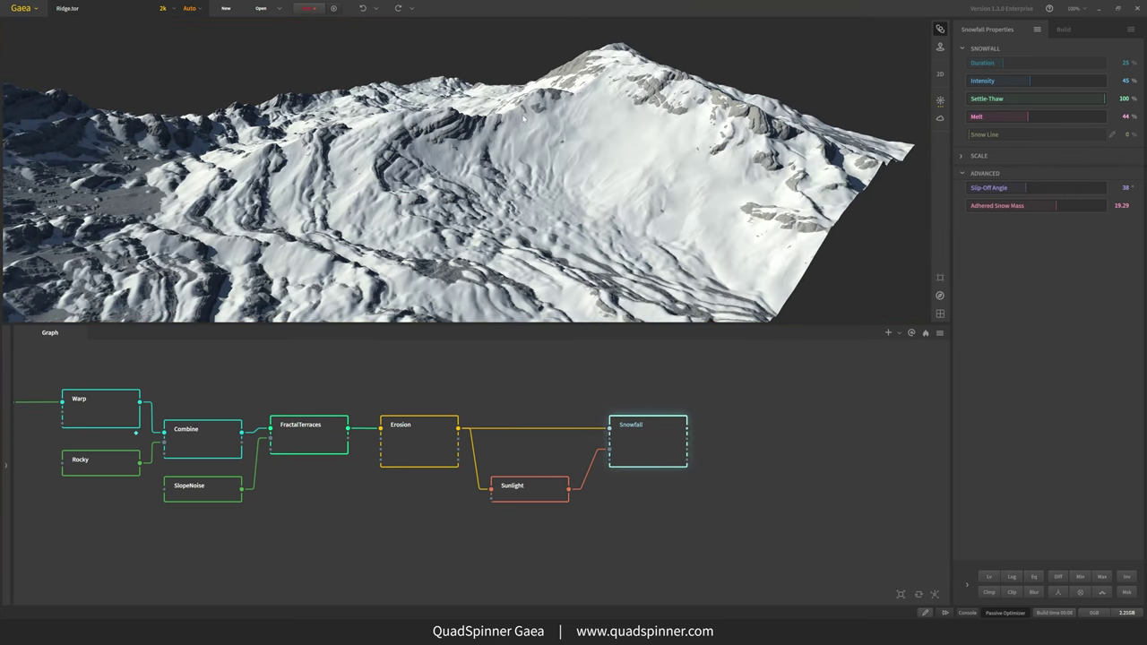
pyautogui.moveTo(524, 117); pyautogui.dragTo(530, 229)
pyautogui.scroll(3, 529, 180)
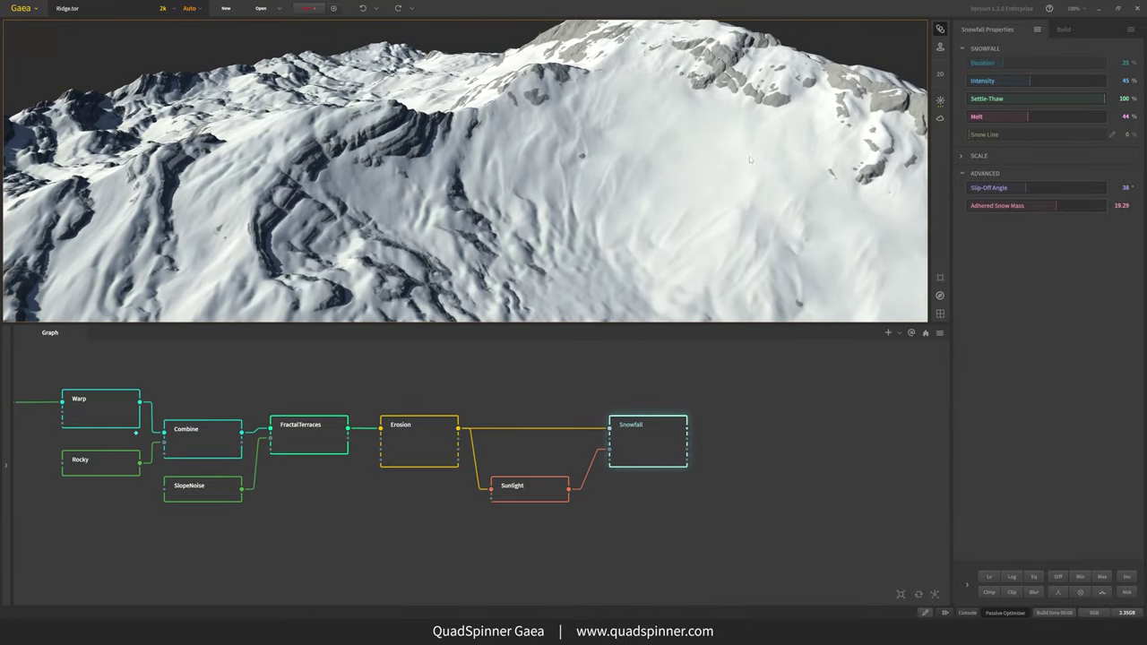
pyautogui.moveTo(628, 179); pyautogui.dragTo(681, 184)
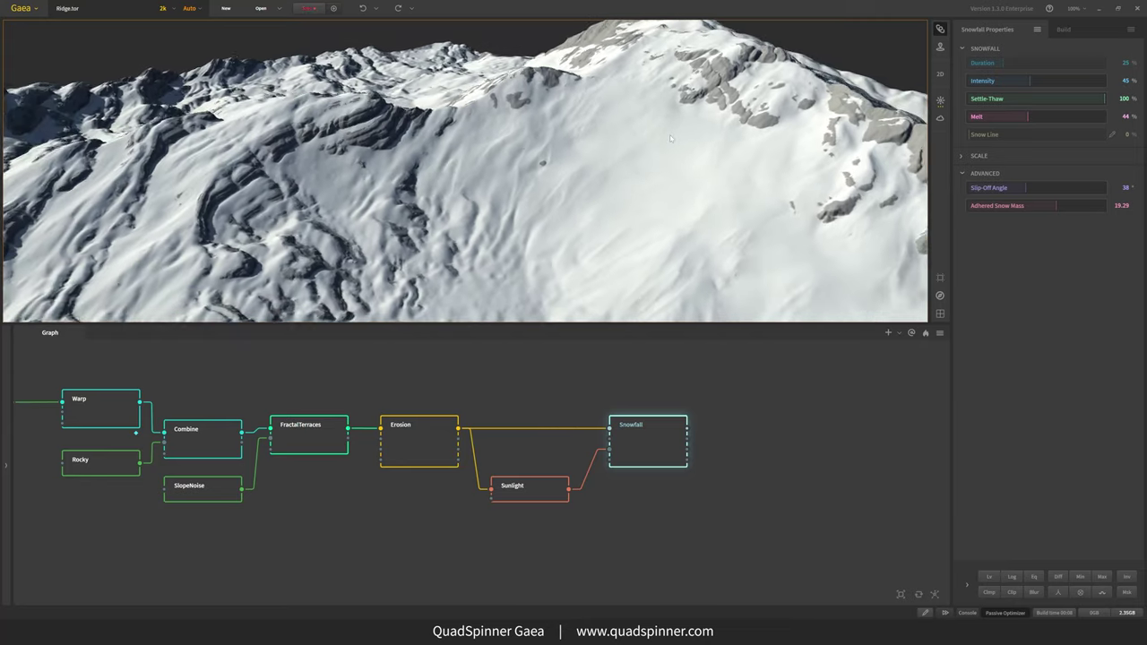
# Inspect the snow cover across the slopes and compare it with the bare terrain of the Erosion node
pyautogui.scroll(-3, 681, 183)
pyautogui.moveTo(788, 215); pyautogui.dragTo(938, 235)
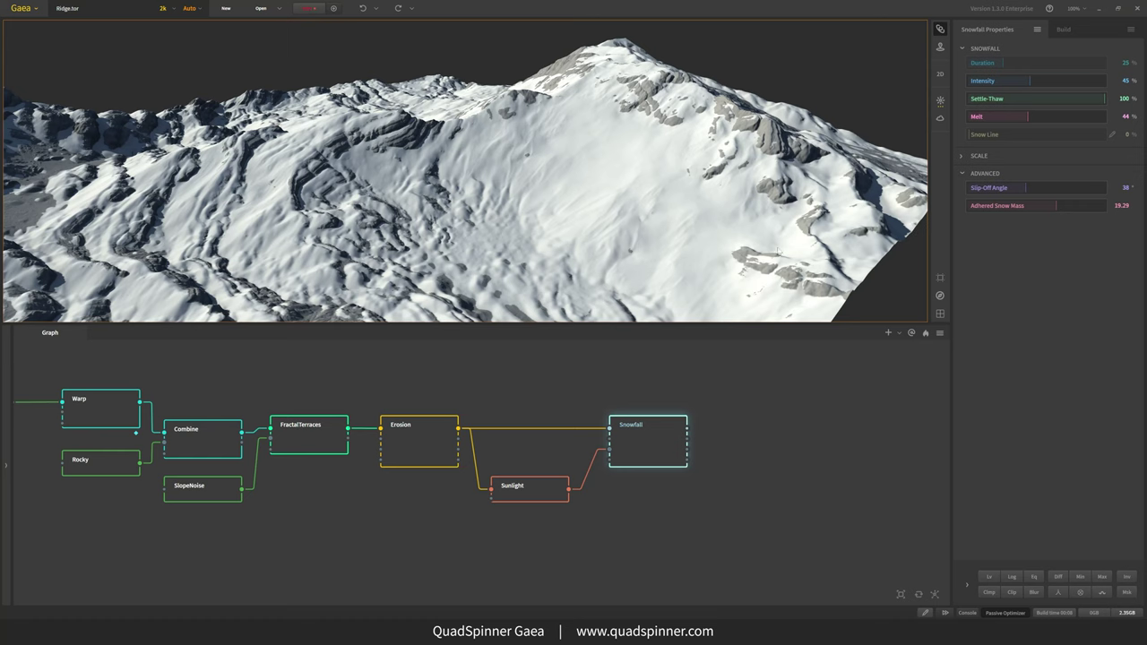
pyautogui.moveTo(778, 252); pyautogui.dragTo(650, 262)
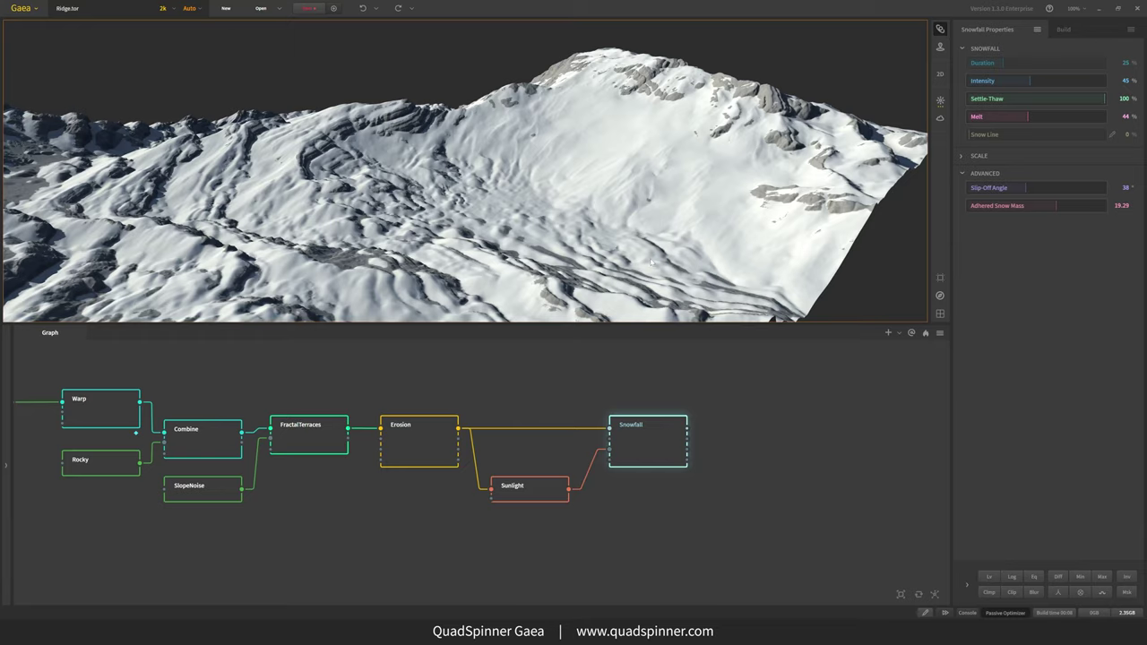
pyautogui.scroll(3, 652, 261)
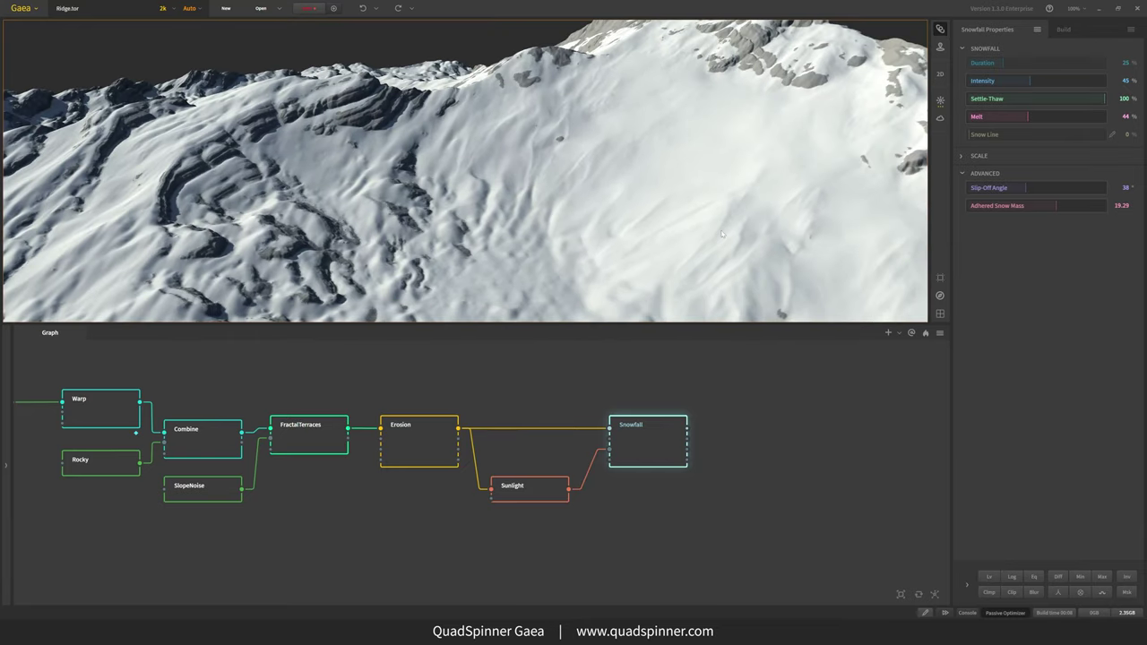
pyautogui.click(392, 430)
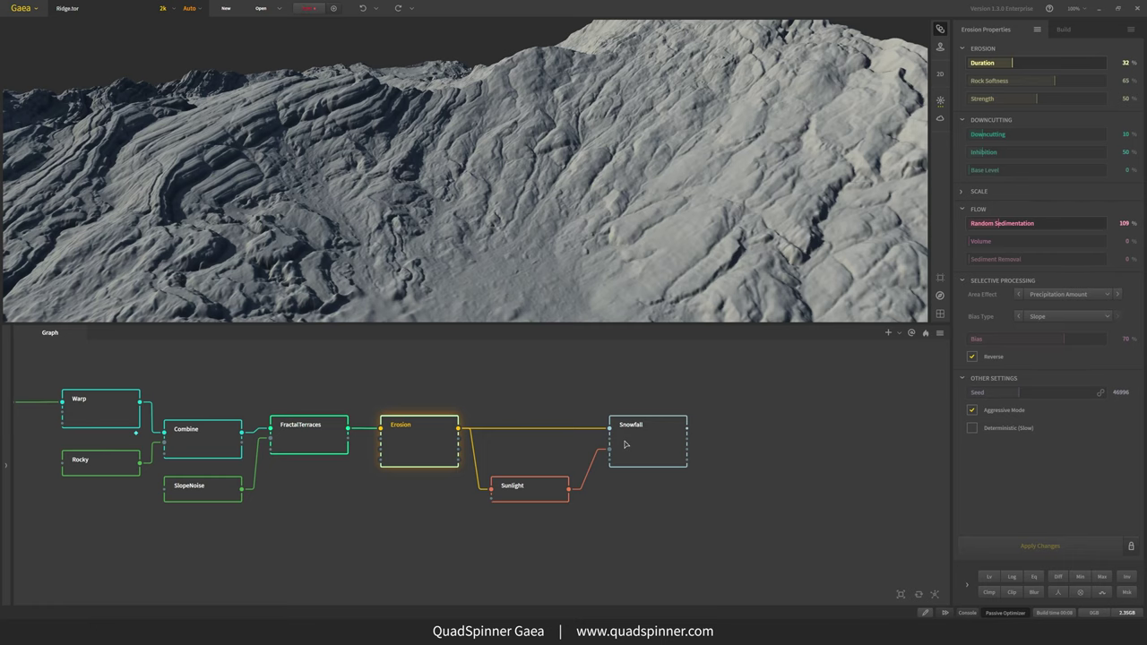
pyautogui.moveTo(487, 291)
pyautogui.mouseDown()
pyautogui.moveTo(482, 273)
pyautogui.moveTo(476, 286)
pyautogui.mouseUp()
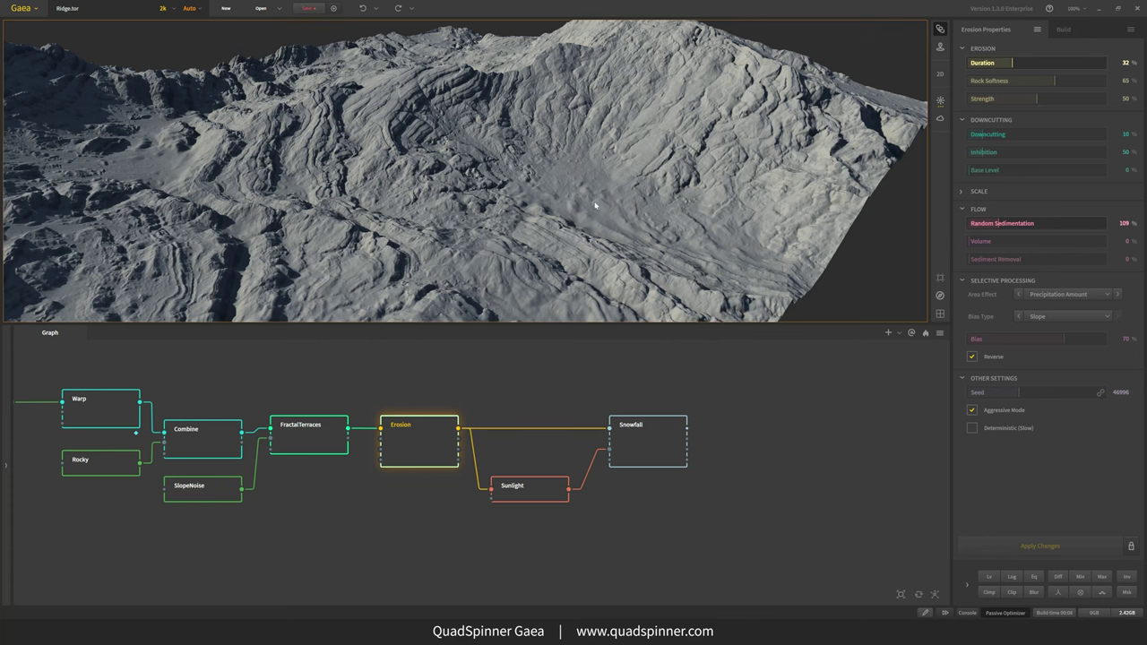
pyautogui.click(652, 434)
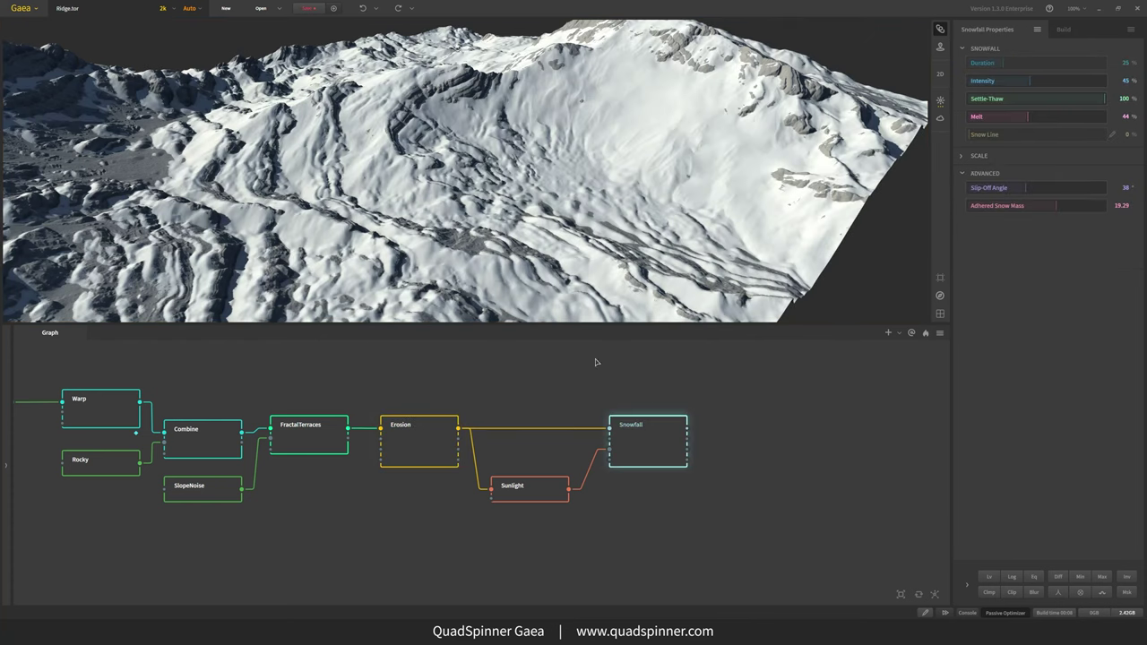
pyautogui.moveTo(595, 269); pyautogui.dragTo(456, 232)
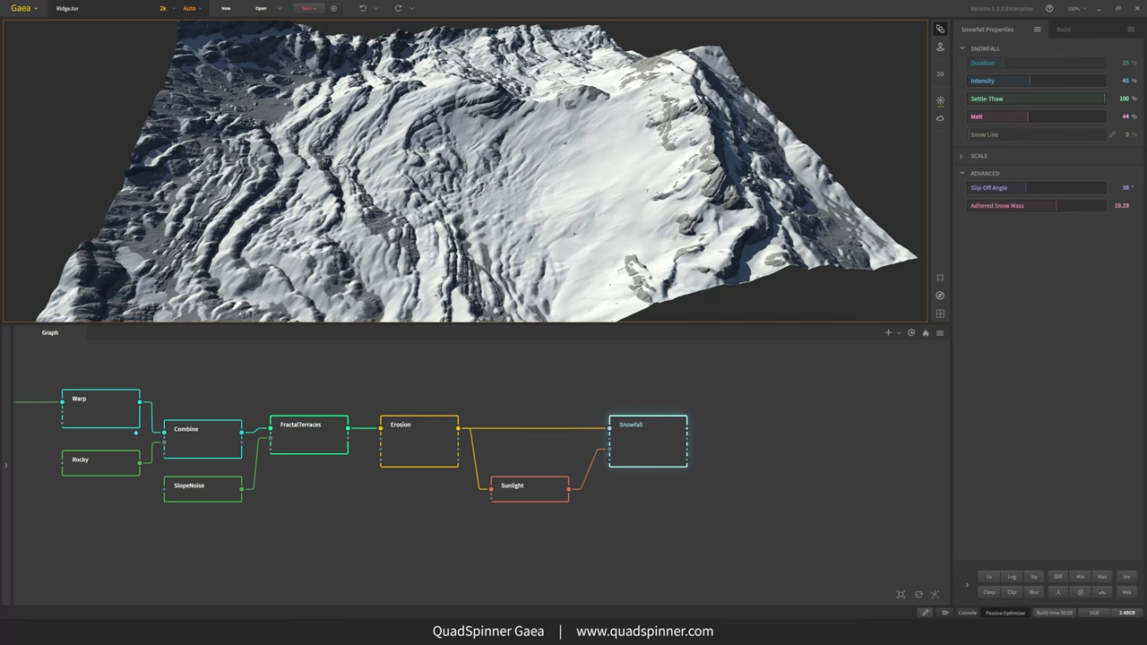
# Set the Melt of the Snowfall node to 33% and inspect the snow on the mountain face
pyautogui.moveTo(229, 196); pyautogui.dragTo(371, 242)
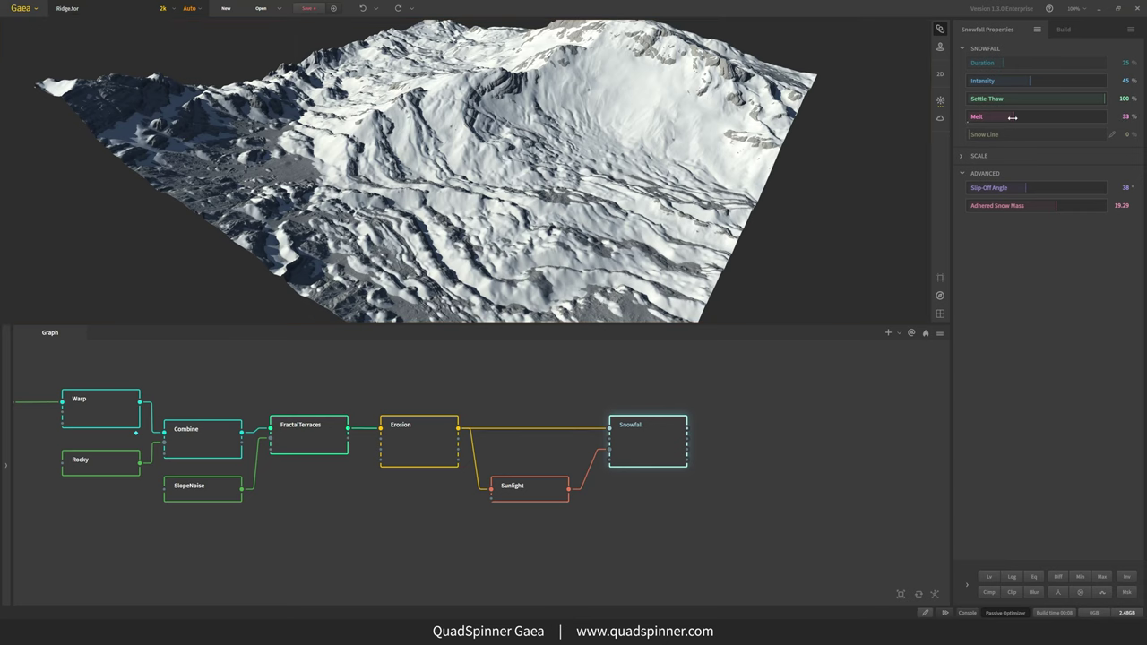
pyautogui.moveTo(1020, 122); pyautogui.dragTo(1010, 121)
pyautogui.moveTo(522, 175); pyautogui.dragTo(545, 267)
pyautogui.scroll(3, 532, 190)
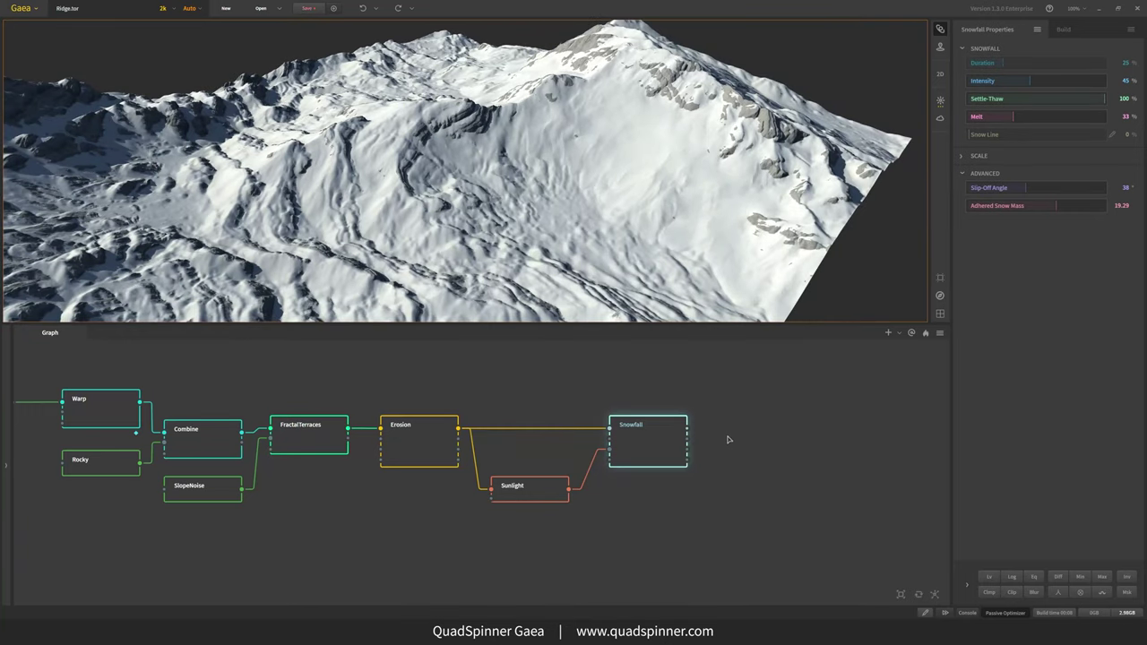
# Branch a Texture node off the Erosion output and place it directly below the Snowfall node
pyautogui.moveTo(725, 445); pyautogui.dragTo(358, 451, button='middle')
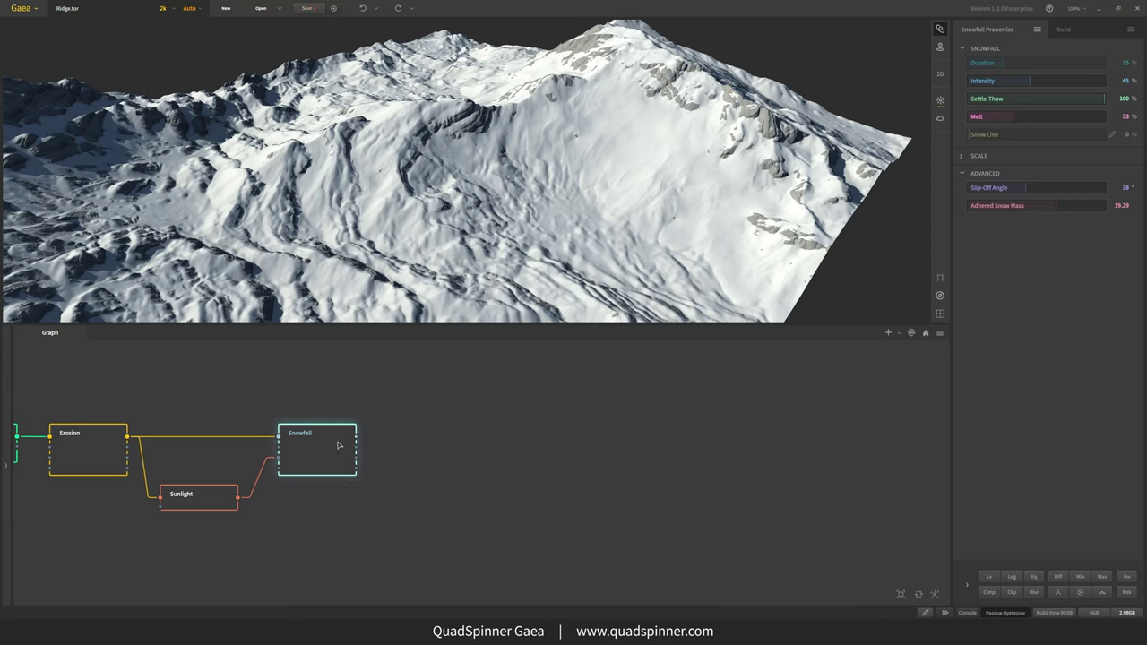
pyautogui.moveTo(314, 508); pyautogui.dragTo(366, 469, button='middle')
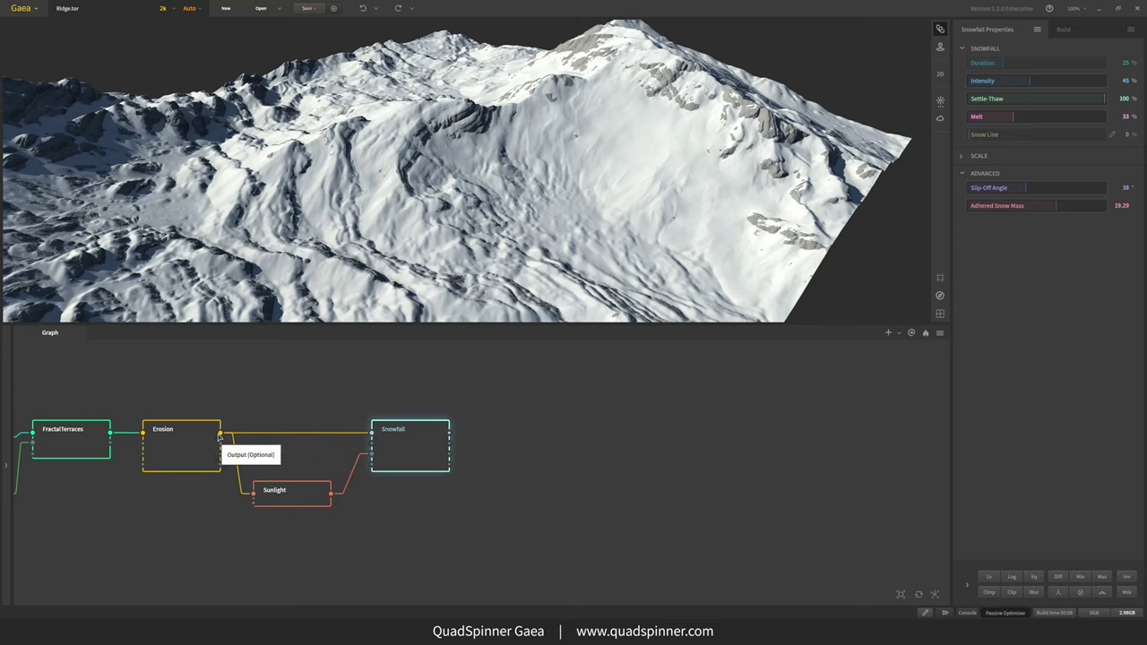
pyautogui.moveTo(220, 433); pyautogui.dragTo(437, 537)
pyautogui.write('tex')
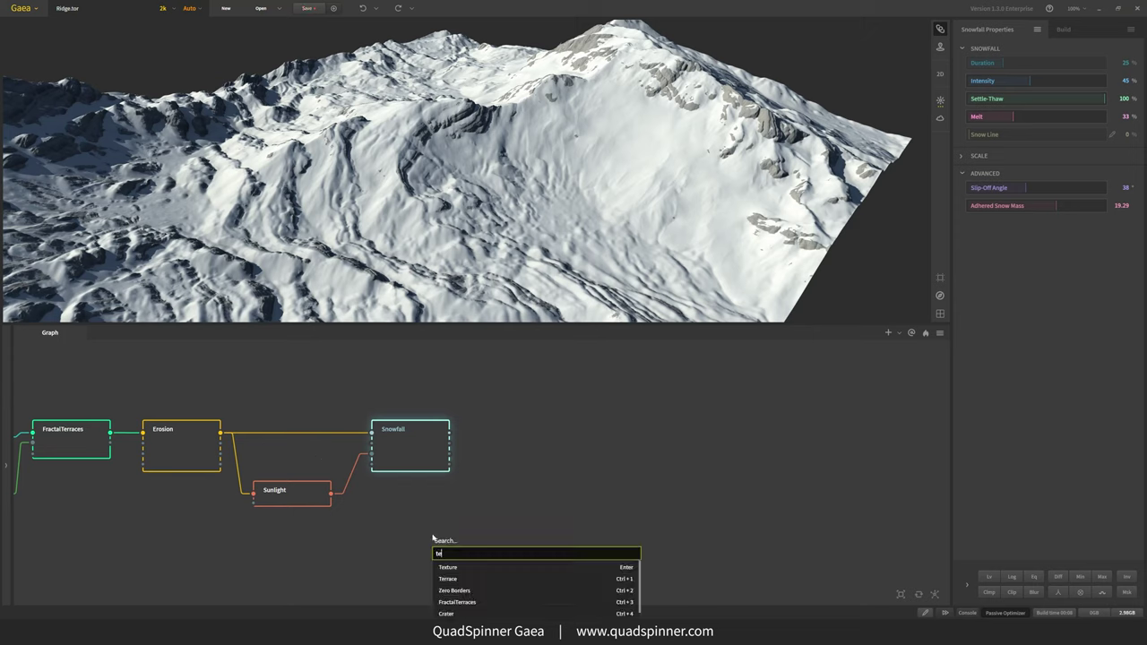
pyautogui.click(454, 569)
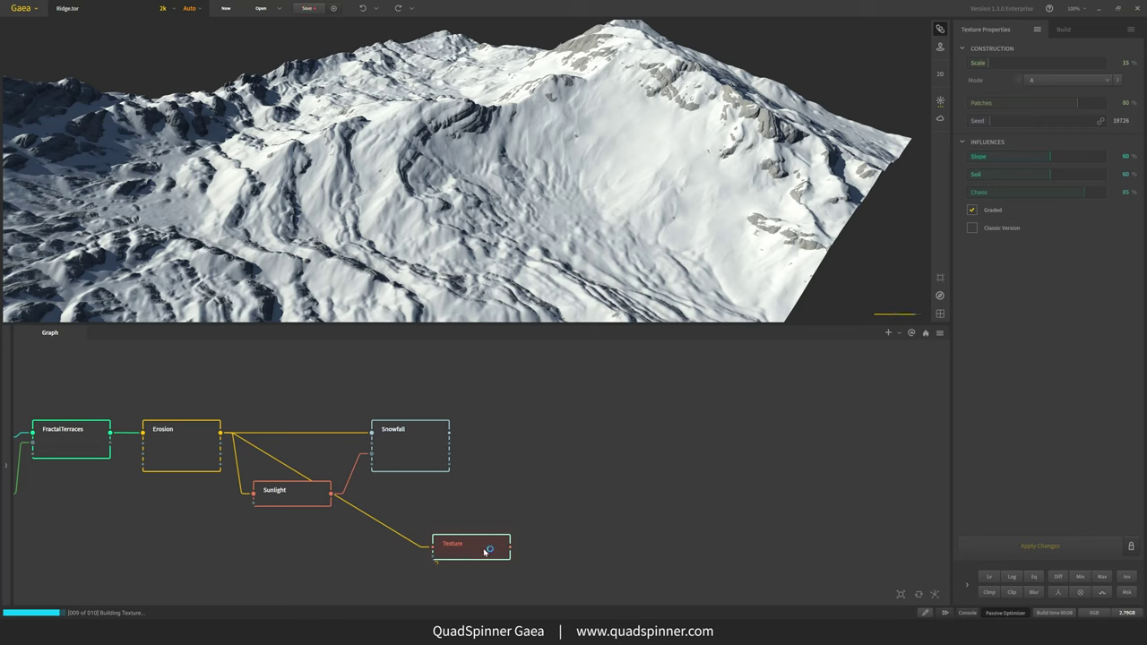
pyautogui.moveTo(484, 553); pyautogui.dragTo(416, 527)
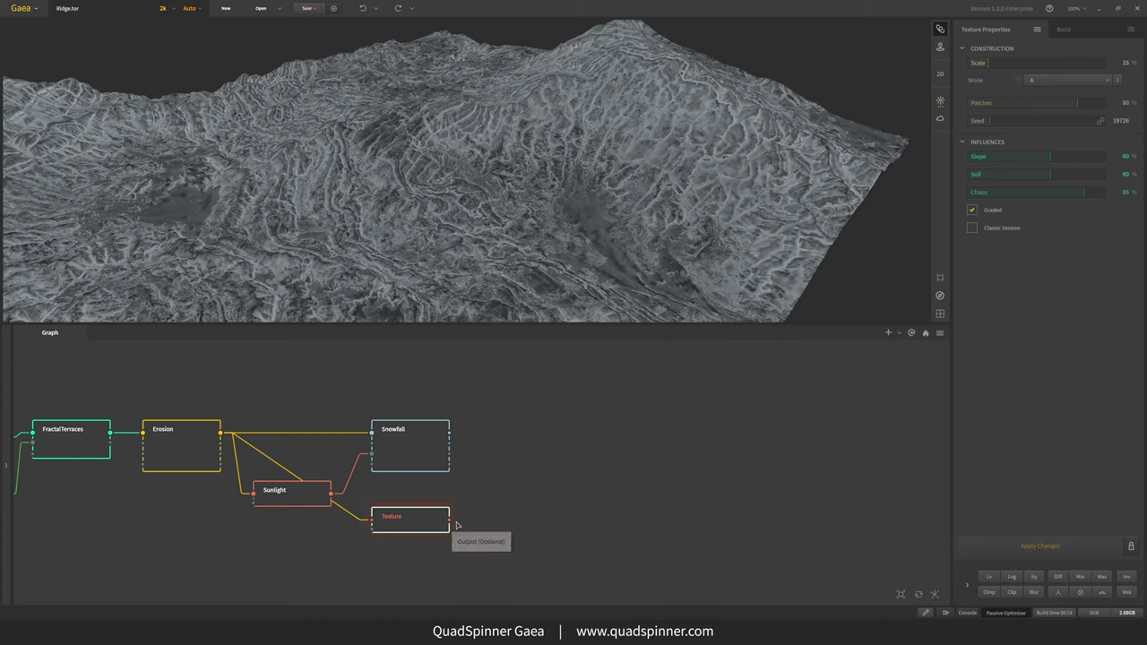
# Connect a SatMaps node to the Texture output and place it beside the Texture node
pyautogui.moveTo(450, 520); pyautogui.dragTo(529, 499)
pyautogui.write('sat')
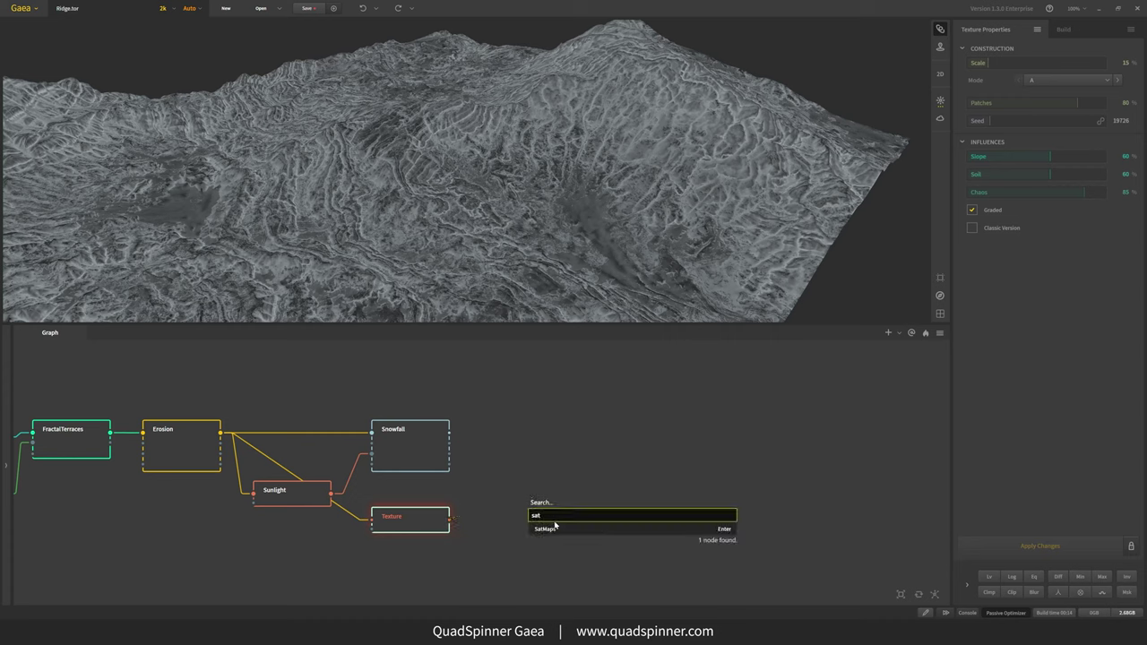
pyautogui.click(555, 529)
pyautogui.moveTo(553, 509); pyautogui.dragTo(514, 519)
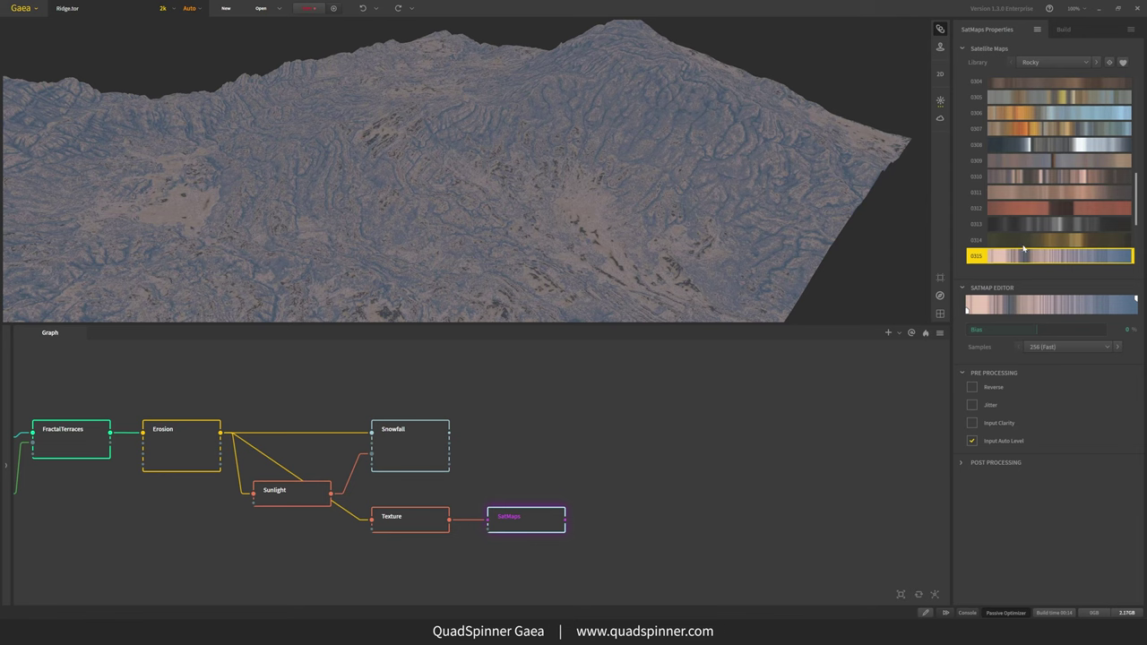
# Pin the Erosion node as the underlay terrain and inspect the SatMaps colours on it
pyautogui.moveTo(548, 226)
pyautogui.mouseDown()
pyautogui.moveTo(525, 245)
pyautogui.moveTo(562, 222)
pyautogui.mouseUp()
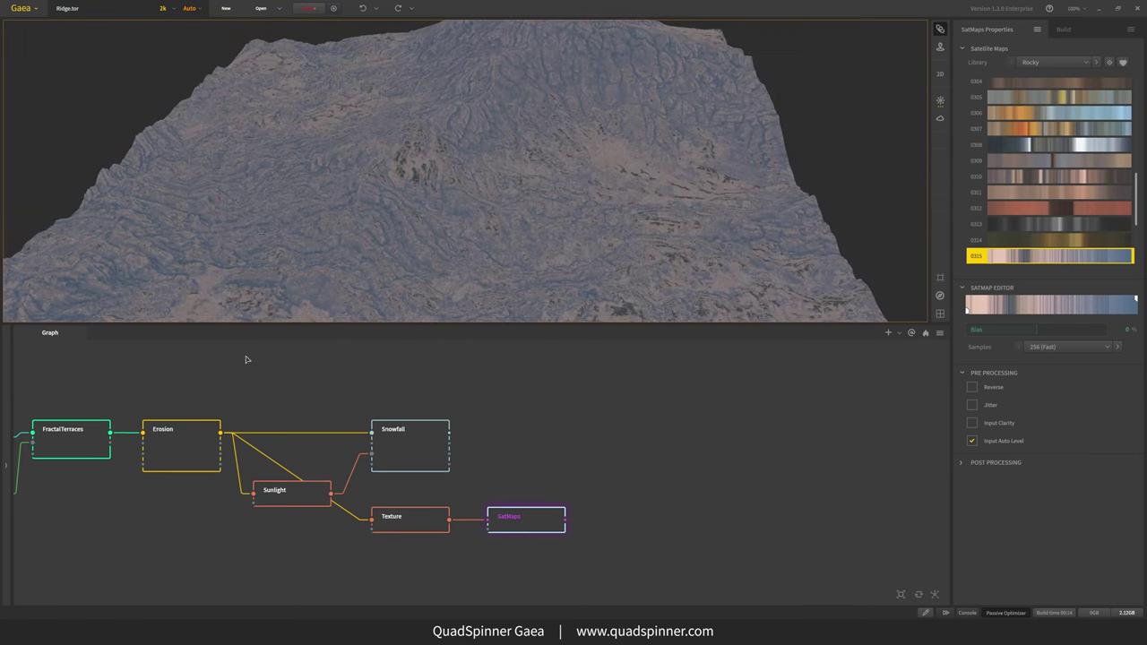
pyautogui.click(176, 441)
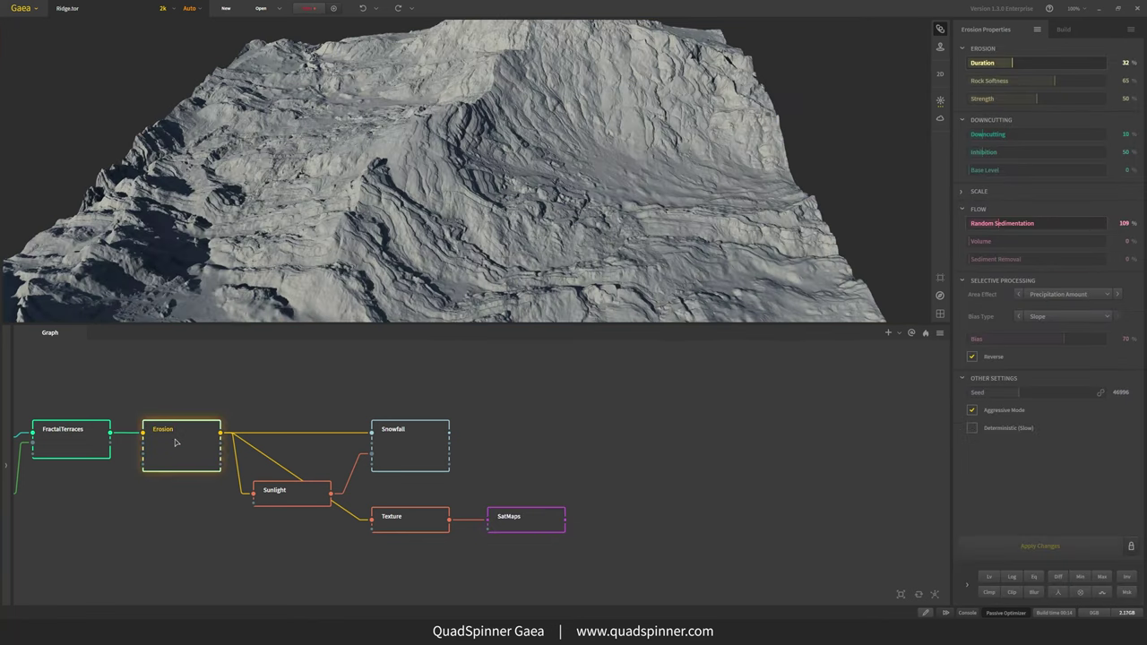
pyautogui.click(527, 521)
pyautogui.scroll(5, 484, 237)
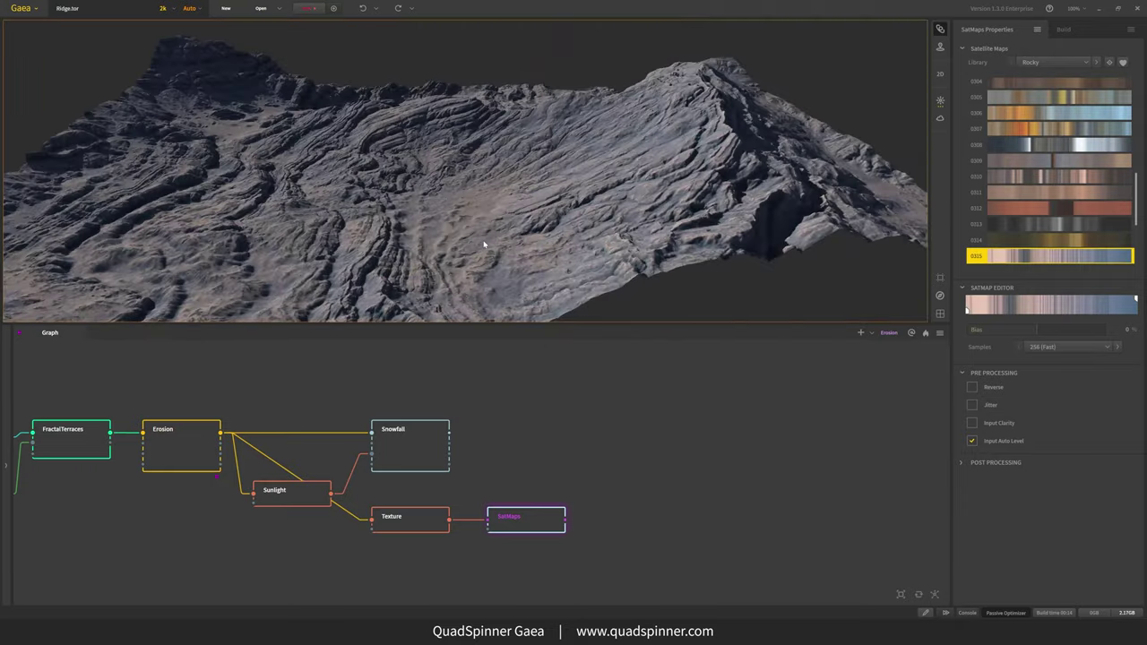
pyautogui.moveTo(472, 222); pyautogui.dragTo(524, 180)
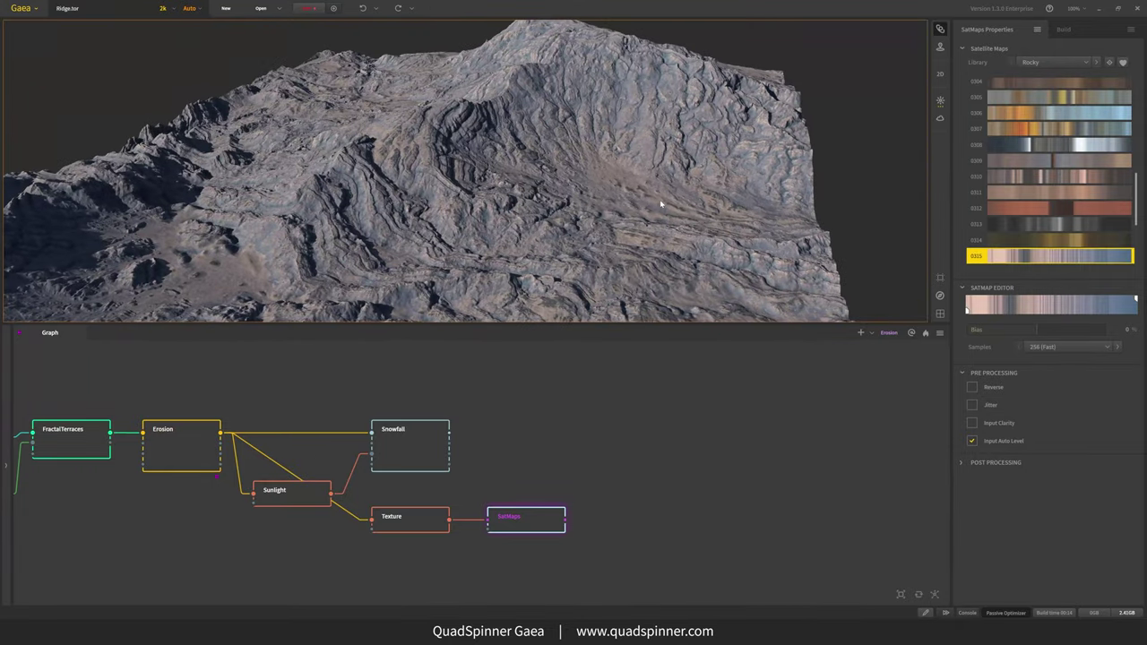
# Preview the brown satellite map 0304 on the SatMaps node and apply the dark grey map 0313 instead
pyautogui.click(1083, 84)
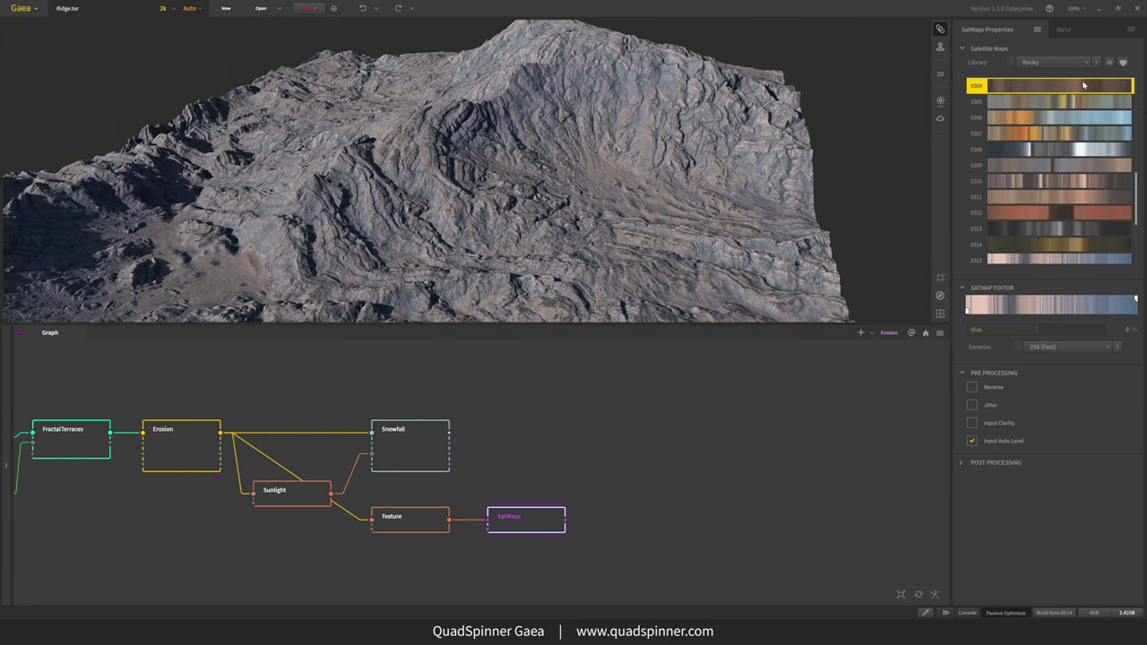
pyautogui.moveTo(647, 274); pyautogui.dragTo(845, 296)
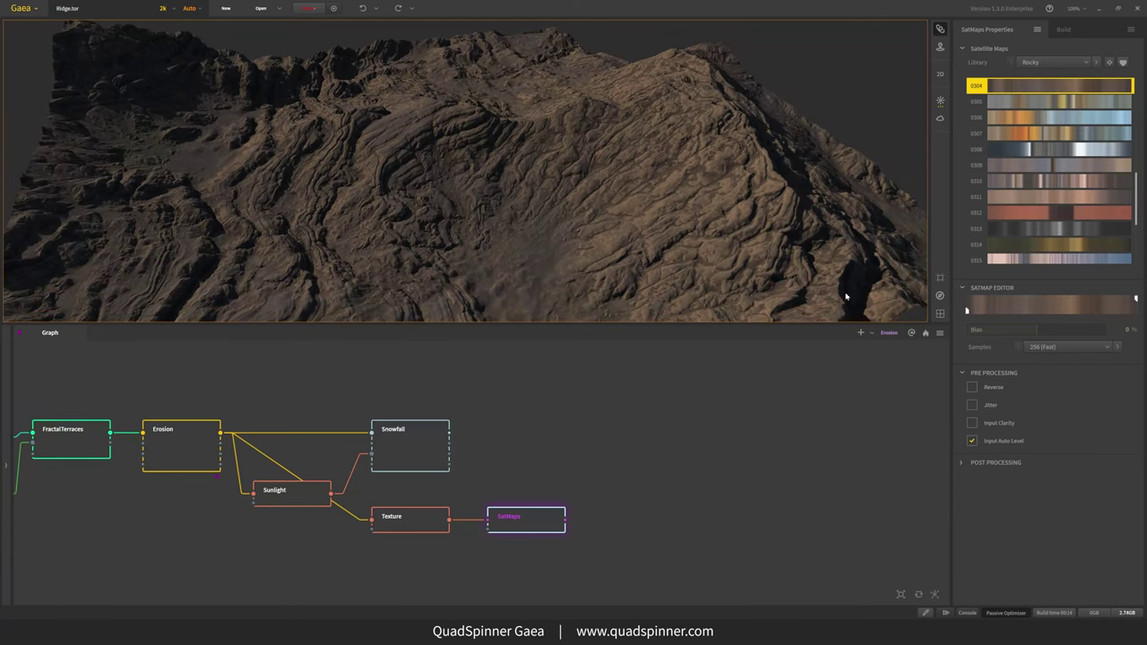
pyautogui.click(1058, 228)
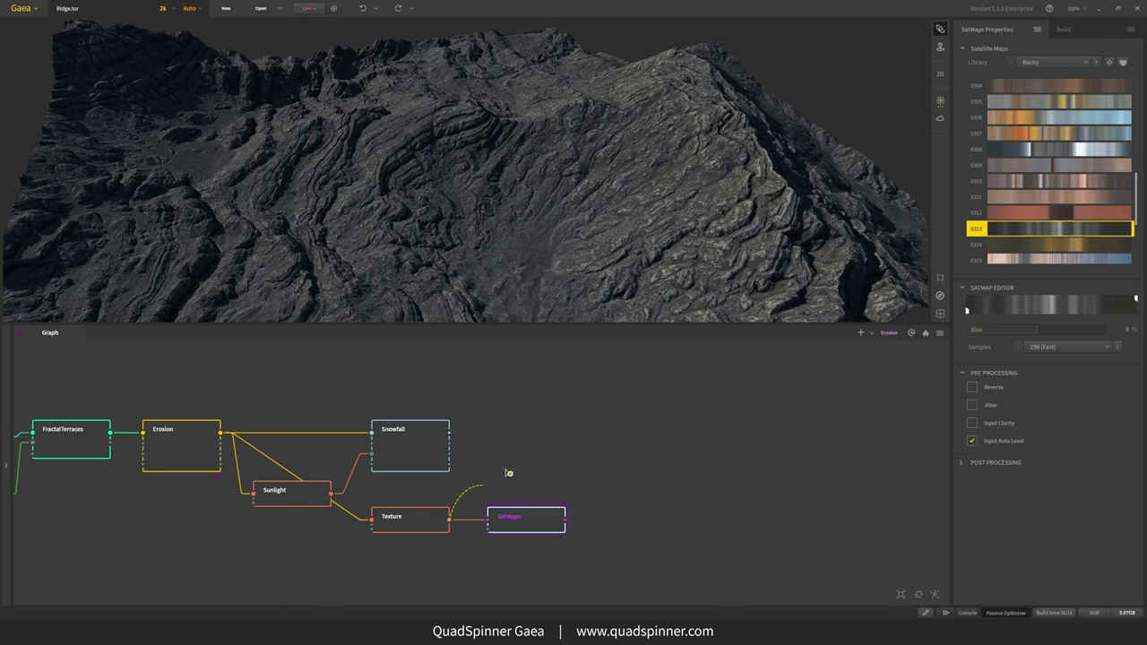
# Branch a second SatMaps node off the Texture output, above the first, and assign it the Rocky map 0304
pyautogui.write('sat')
pyautogui.click(539, 496)
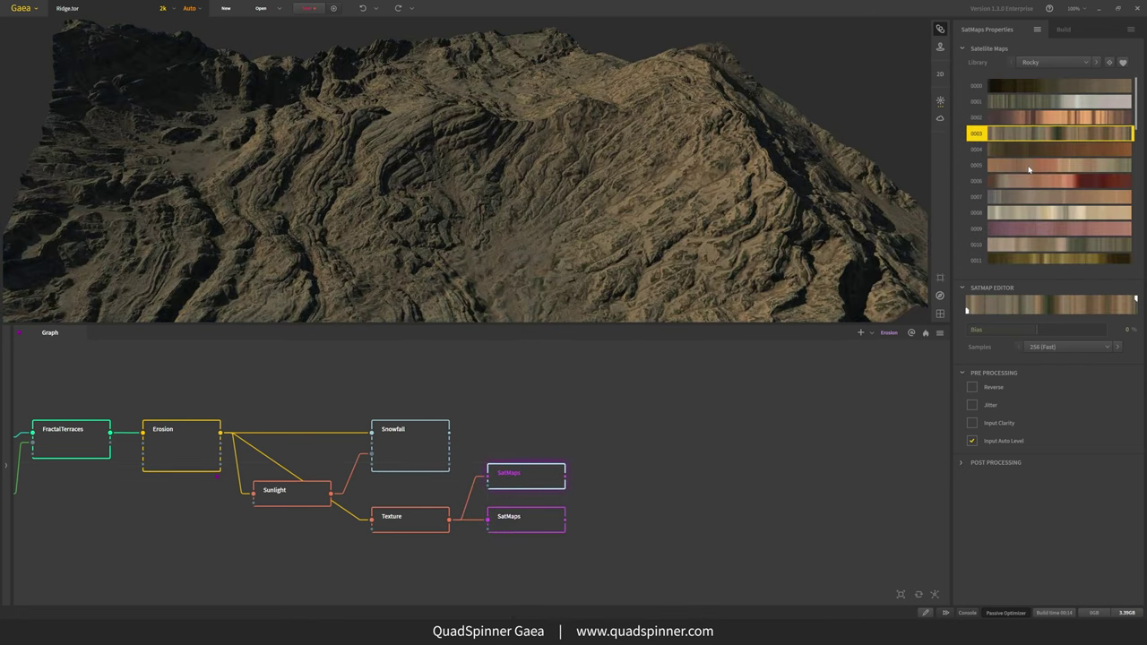
pyautogui.scroll(-15, 1029, 170)
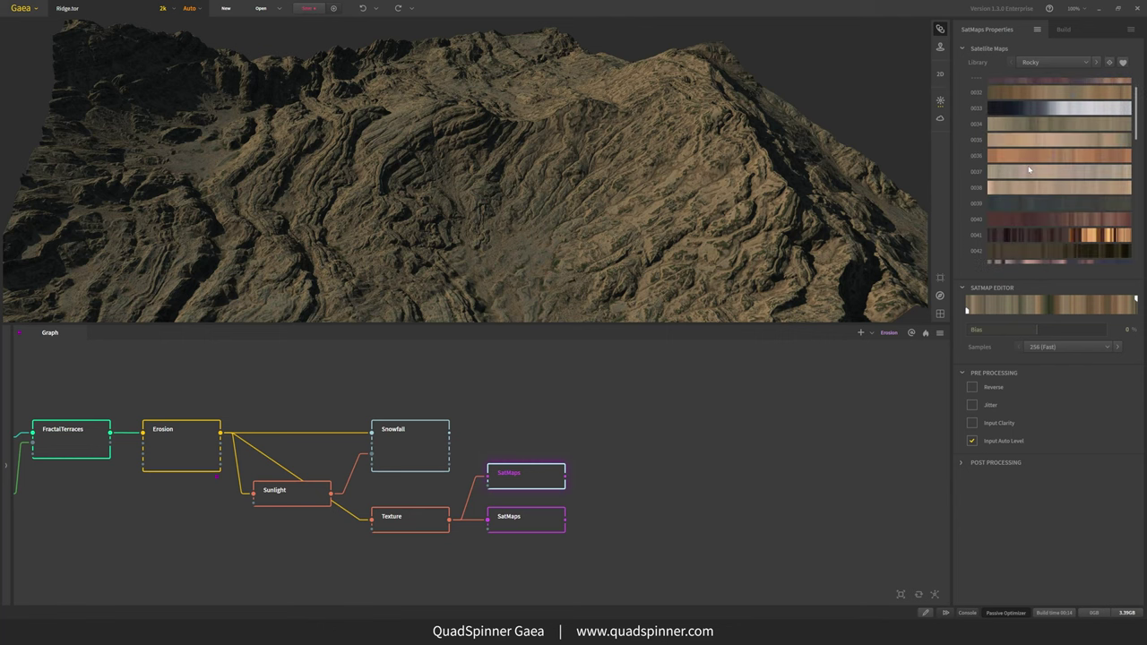
pyautogui.moveTo(1136, 141); pyautogui.dragTo(1136, 216)
pyautogui.click(981, 209)
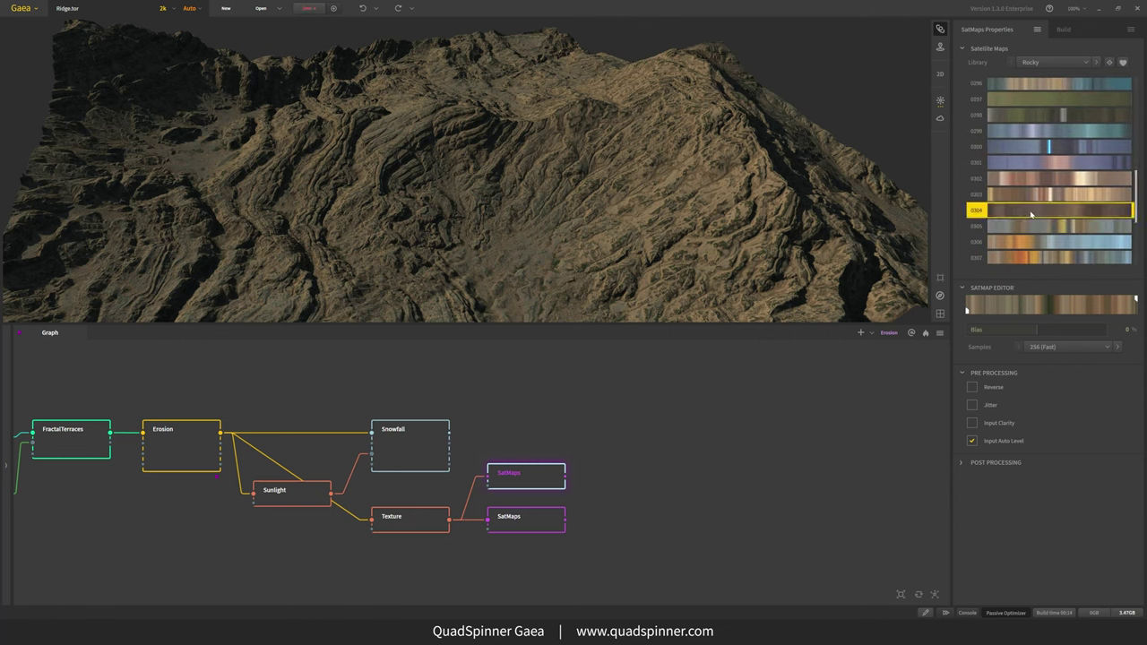
# Merge the outputs of the two SatMaps nodes in a new Combine node using the Blend method
pyautogui.click(541, 525)
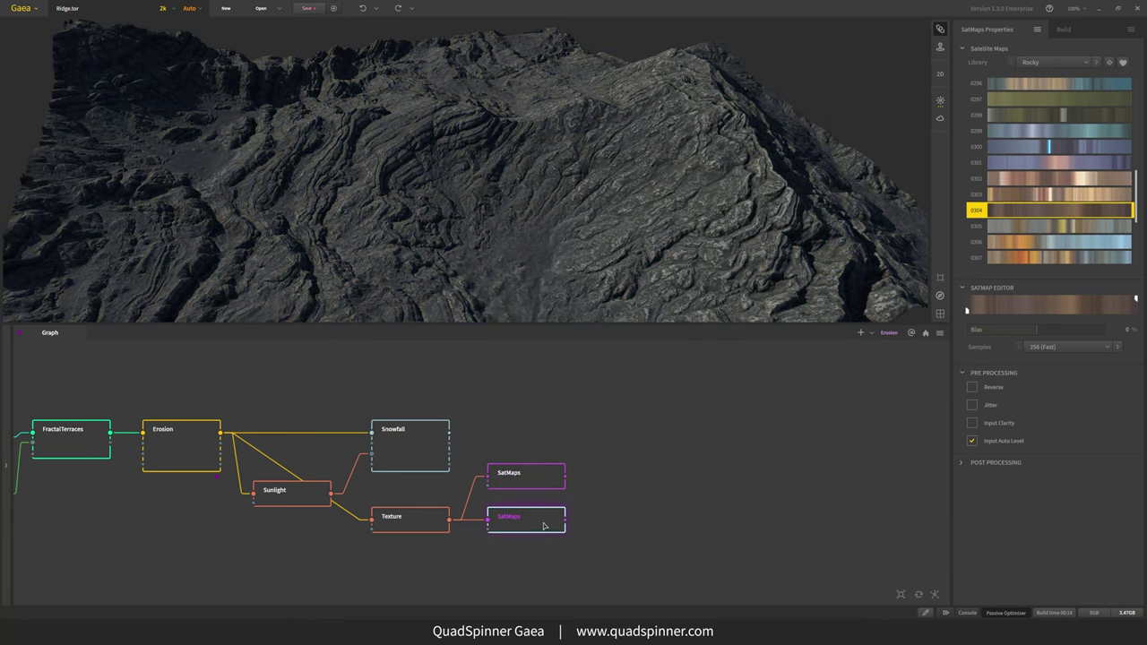
pyautogui.moveTo(565, 489); pyautogui.dragTo(567, 521)
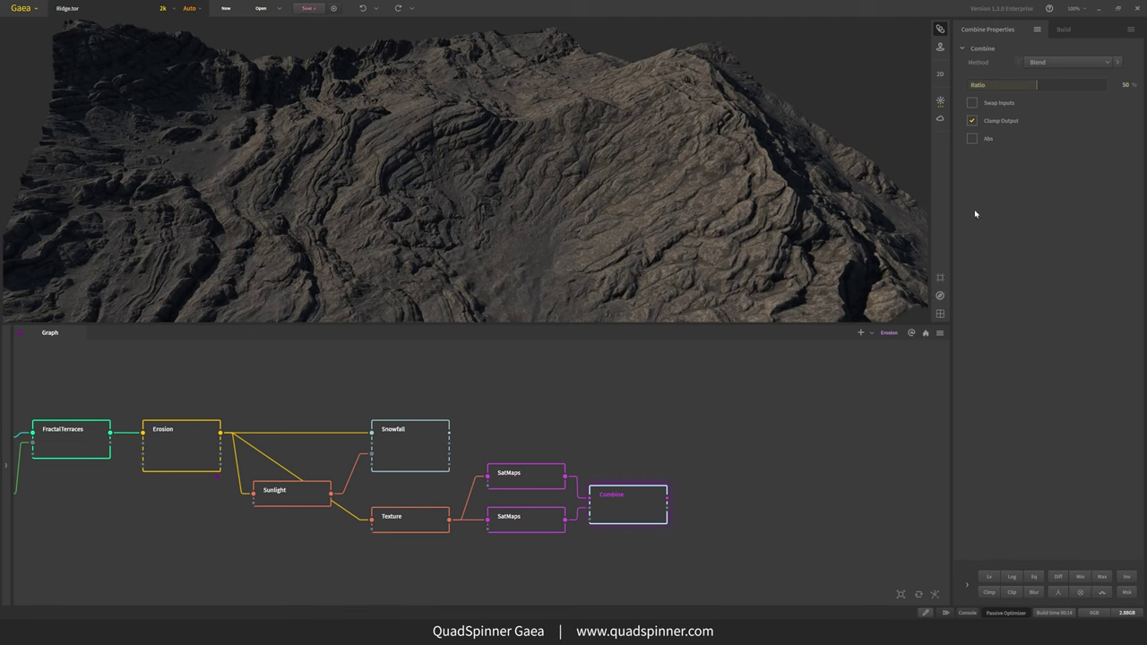
pyautogui.moveTo(617, 550); pyautogui.dragTo(578, 491, button='middle')
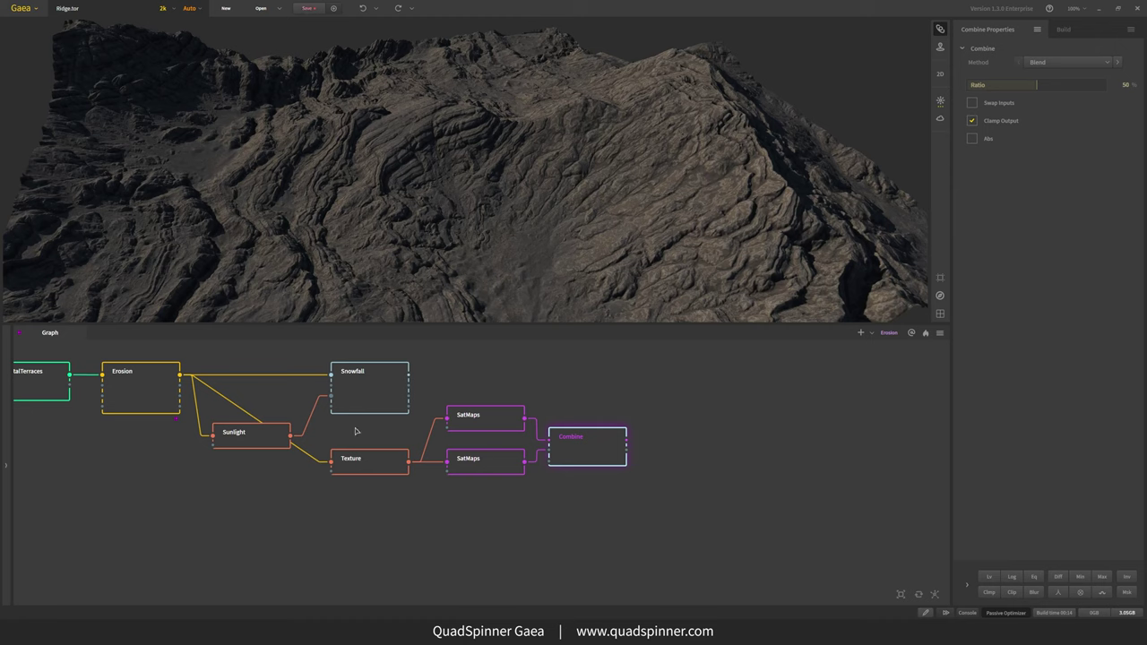
# Branch a Slope node off the Erosion output, place it below the SatMaps nodes and connect it as the Combine mask
pyautogui.moveTo(180, 374); pyautogui.dragTo(440, 518)
pyautogui.write('slop')
pyautogui.press('Return')
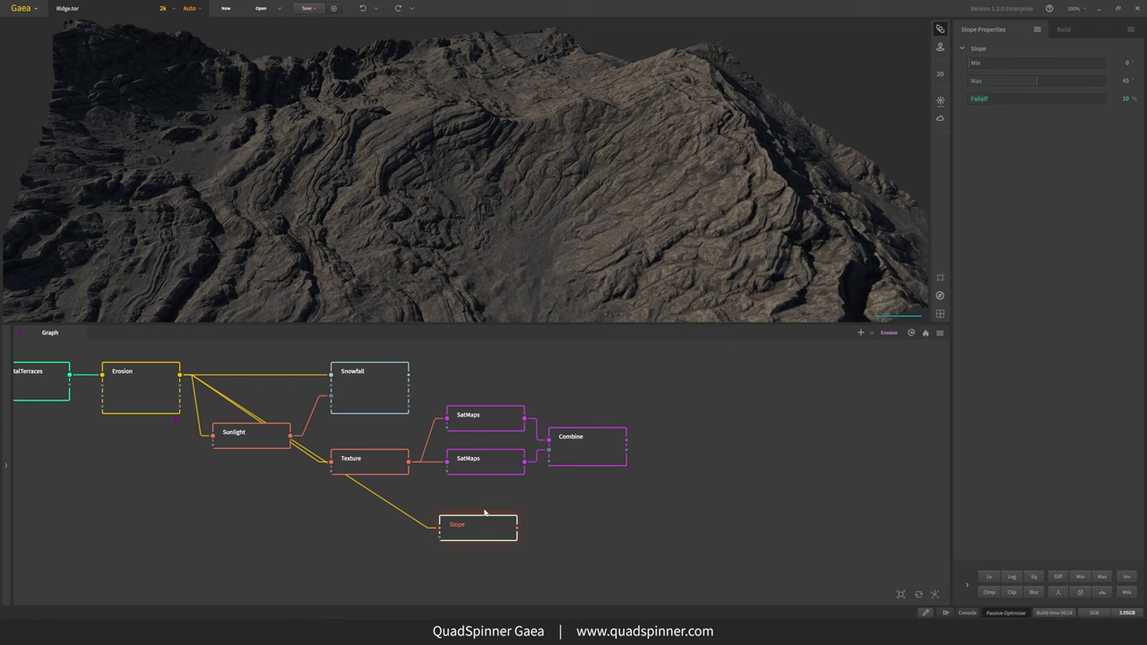
pyautogui.moveTo(491, 531); pyautogui.dragTo(582, 458)
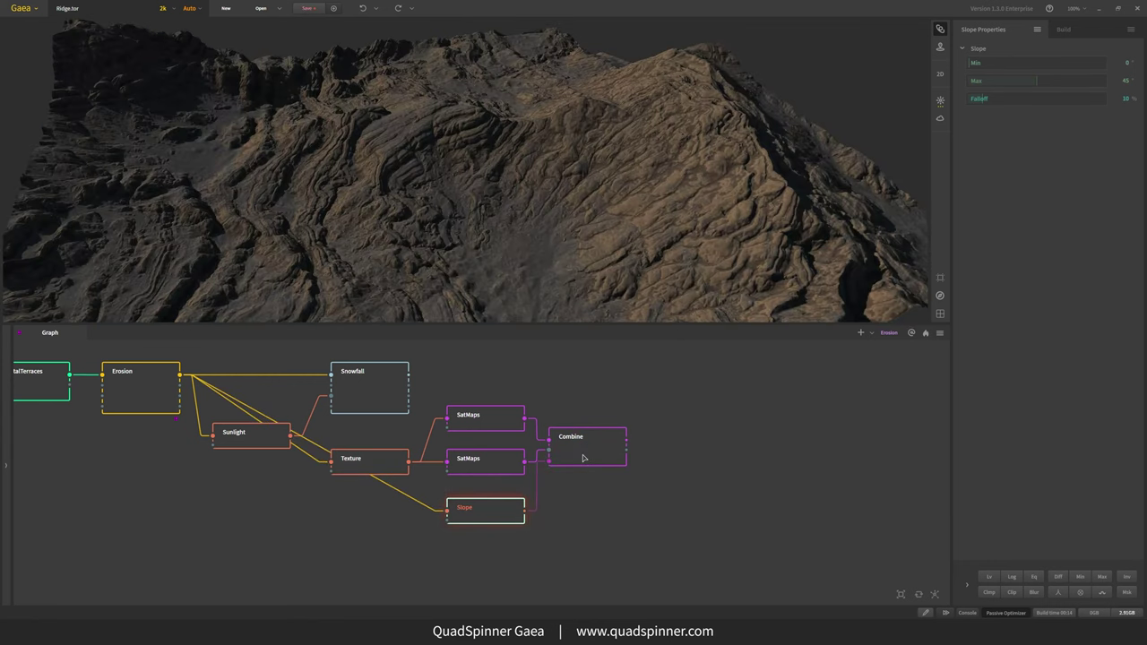
# Set the Ratio of the colour Combine node to 100% and inspect the slope-masked colours
pyautogui.click(583, 458)
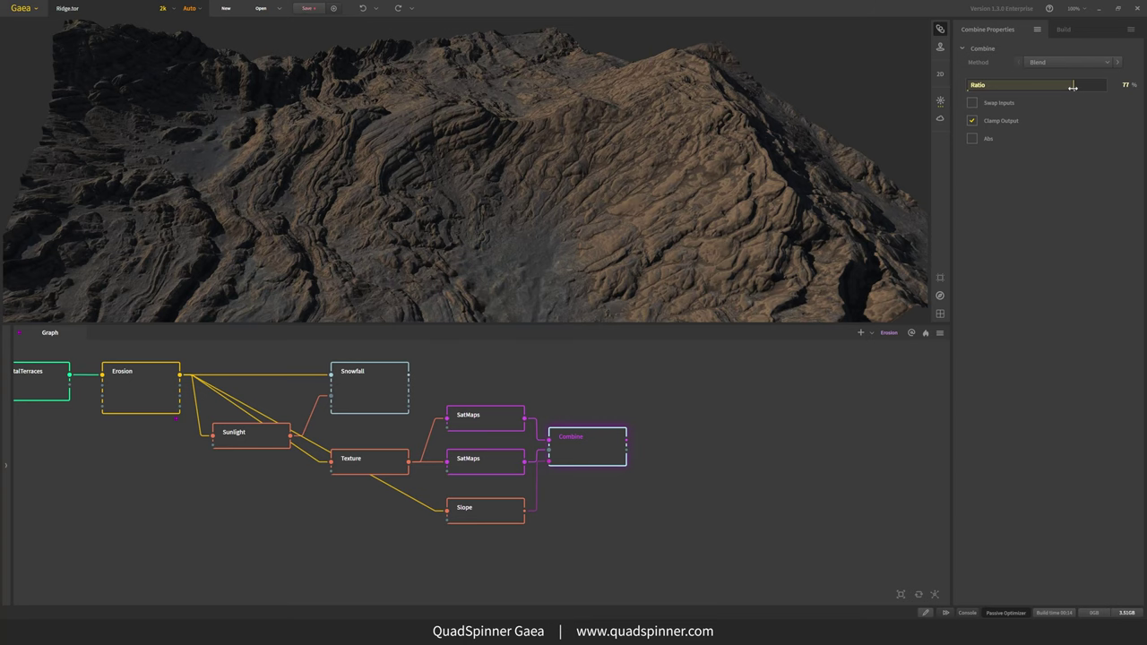
pyautogui.moveTo(1073, 86); pyautogui.dragTo(1111, 86)
pyautogui.moveTo(560, 237); pyautogui.dragTo(607, 222)
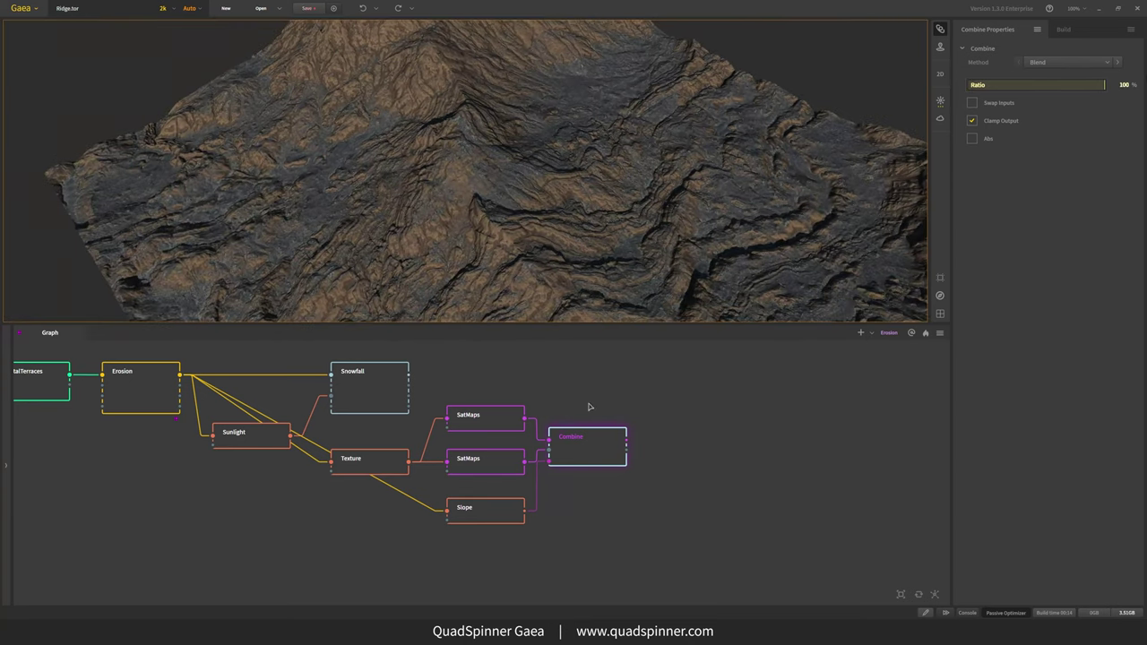
# Try a Max of 25° on the Slope node, and raise it to 89°
pyautogui.moveTo(541, 257); pyautogui.dragTo(486, 271)
pyautogui.click(475, 509)
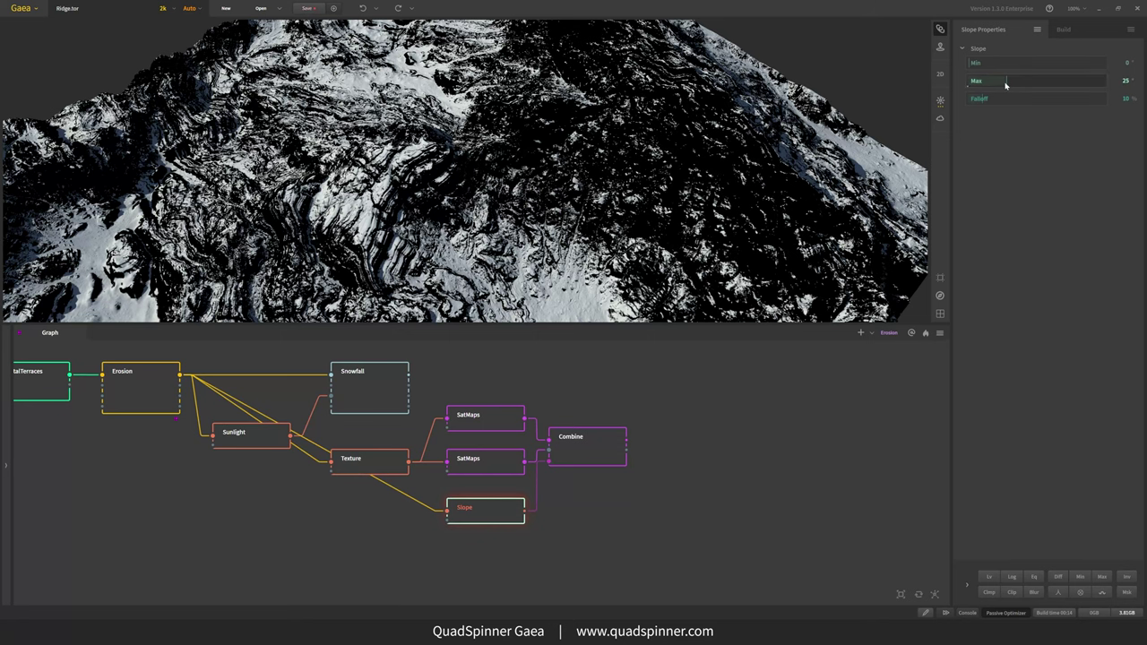
pyautogui.moveTo(1006, 82); pyautogui.dragTo(1103, 80)
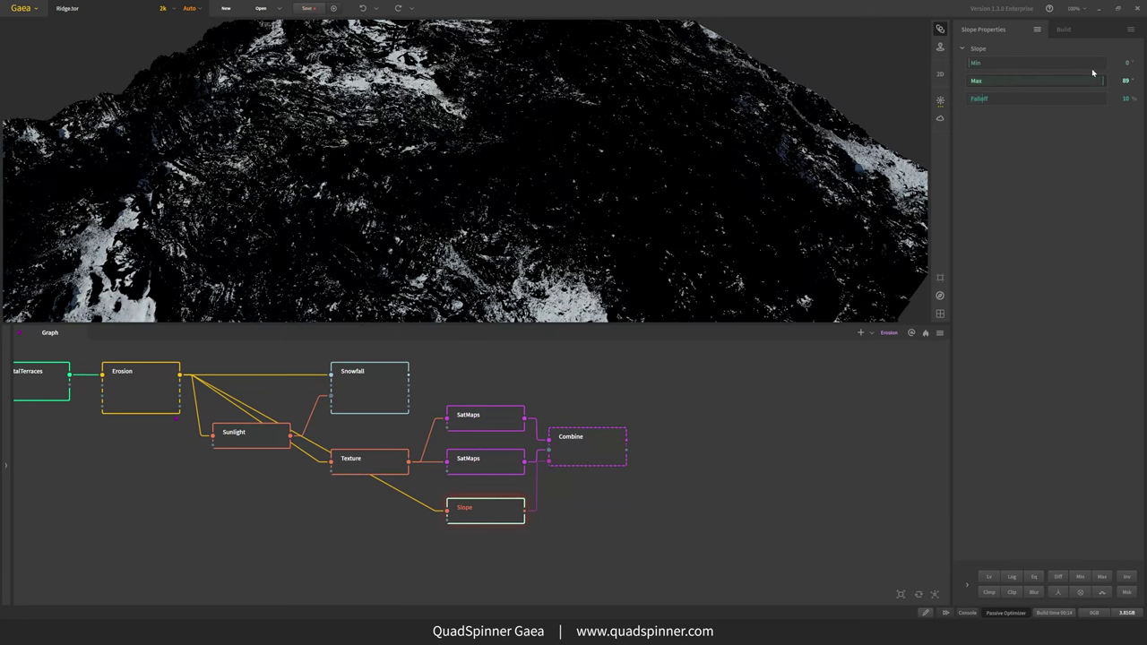
# Set the Slope node's Min to 86° and its Falloff to 56%
pyautogui.click(1089, 64)
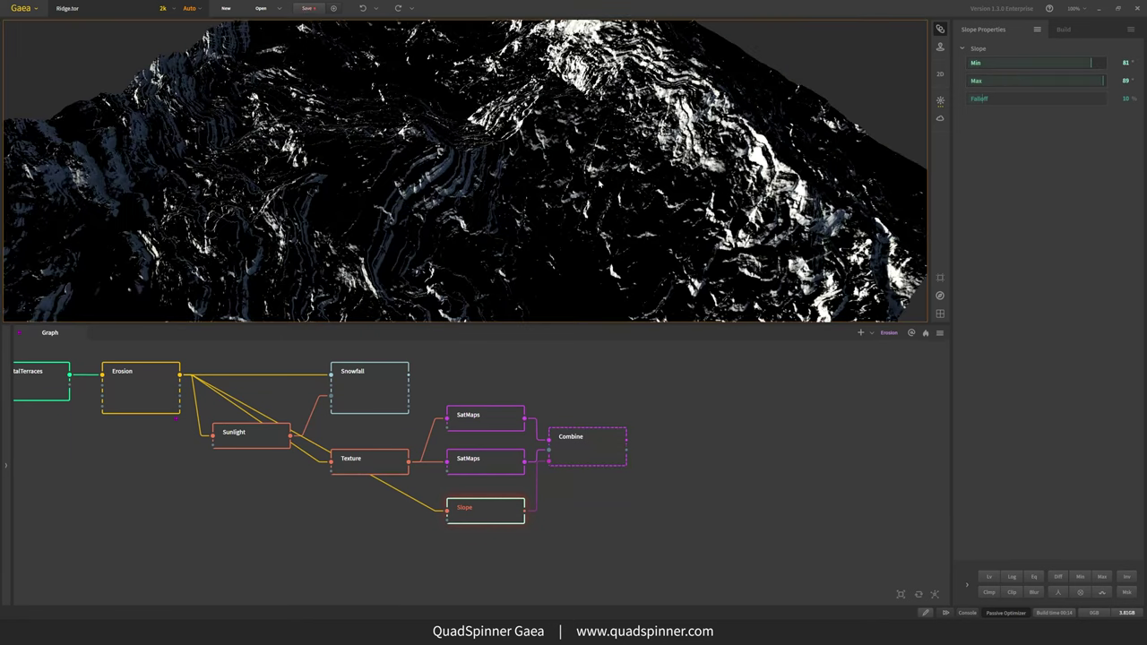
pyautogui.moveTo(574, 180); pyautogui.dragTo(611, 227)
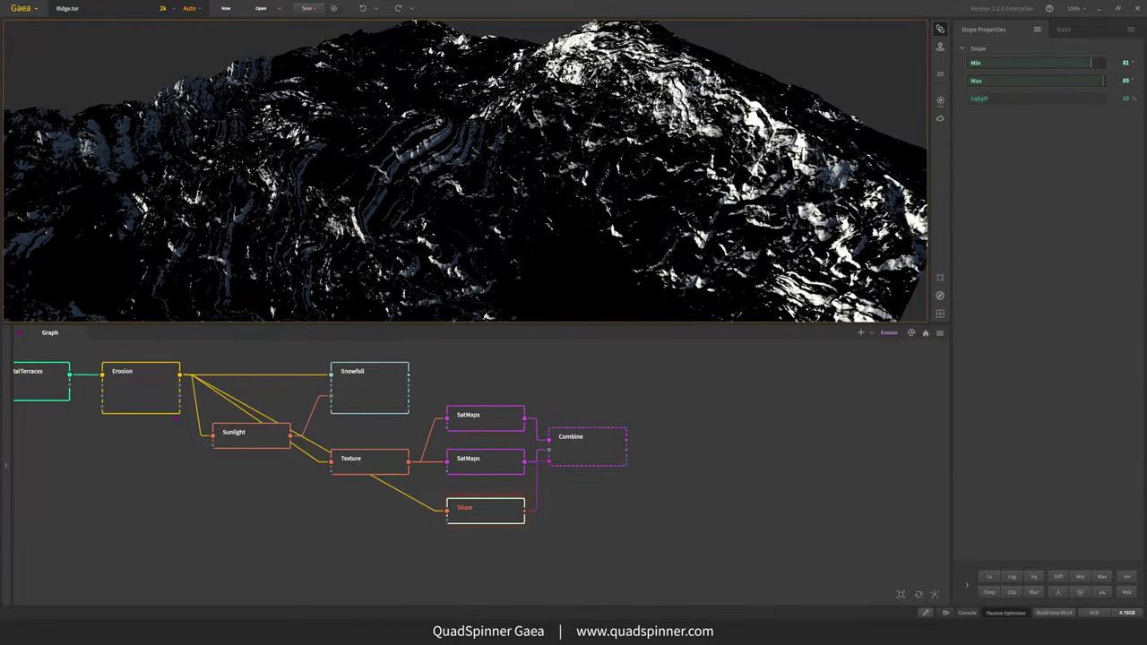
pyautogui.click(1080, 63)
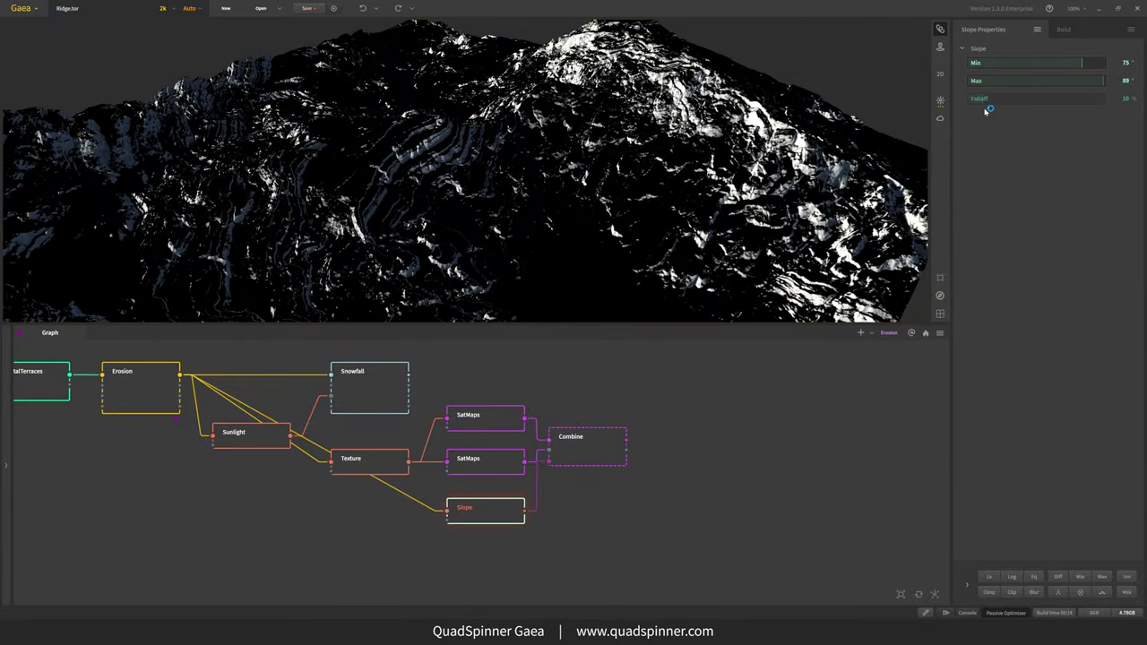
pyautogui.click(1012, 99)
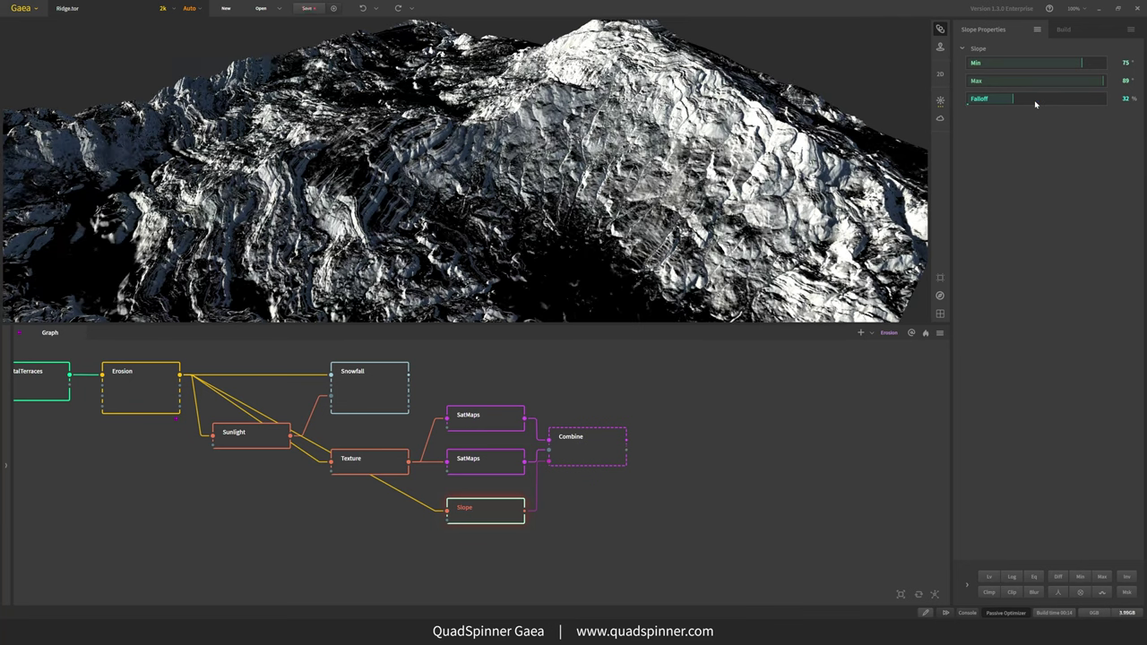
pyautogui.moveTo(1085, 64); pyautogui.dragTo(1098, 63)
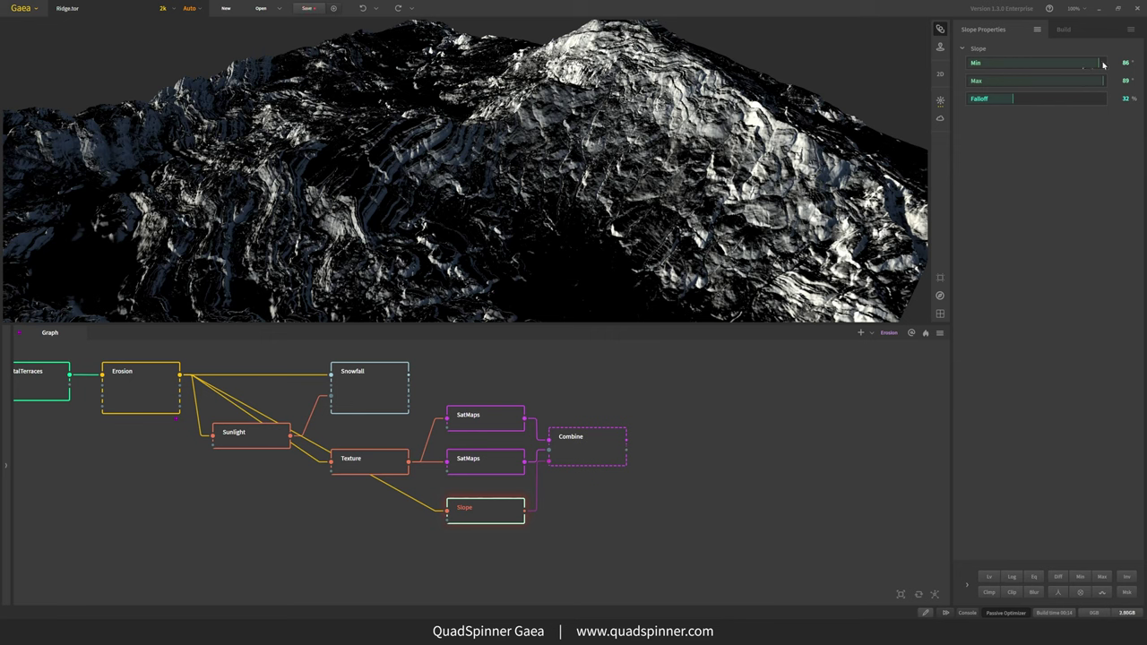
pyautogui.click(1043, 100)
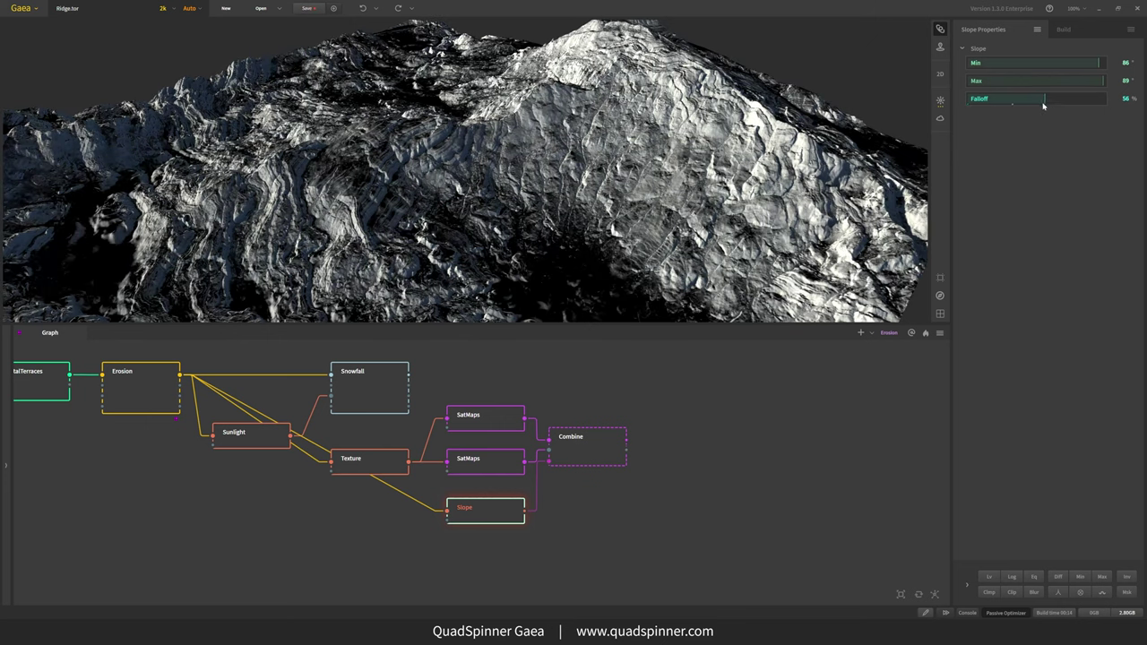
# Inspect the slope-blended colours of the Combine node and compare them with each of the two SatMaps nodes
pyautogui.click(591, 450)
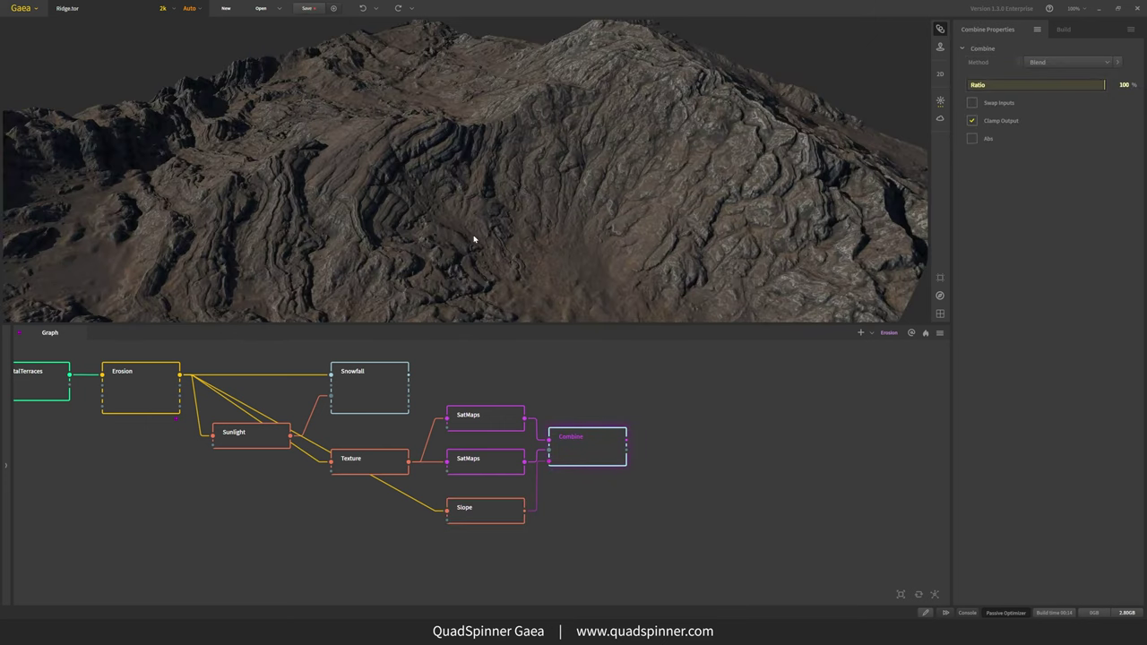
pyautogui.moveTo(474, 238)
pyautogui.mouseDown()
pyautogui.moveTo(532, 251)
pyautogui.moveTo(526, 263)
pyautogui.moveTo(510, 246)
pyautogui.moveTo(463, 247)
pyautogui.mouseUp()
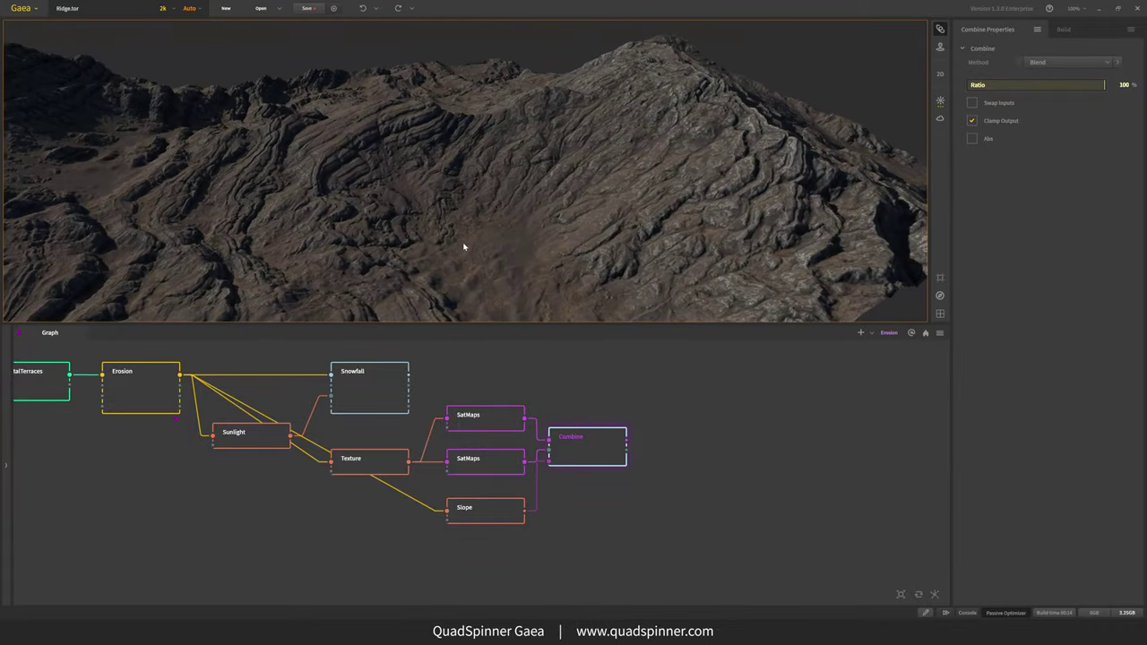
pyautogui.moveTo(446, 262); pyautogui.dragTo(463, 261)
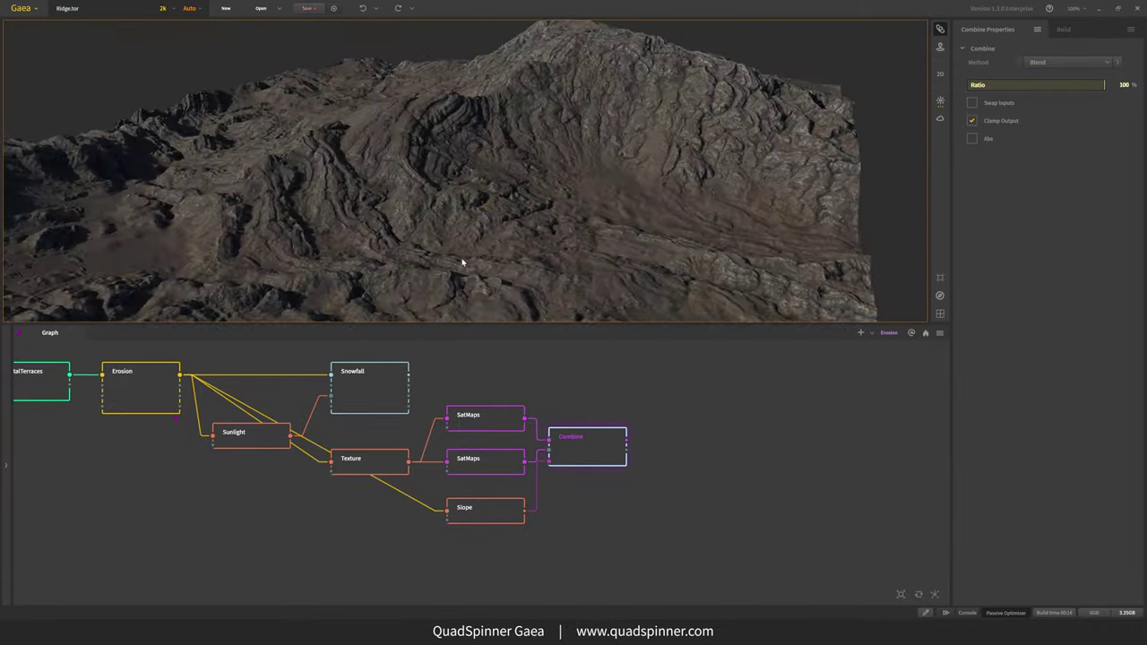
pyautogui.click(489, 431)
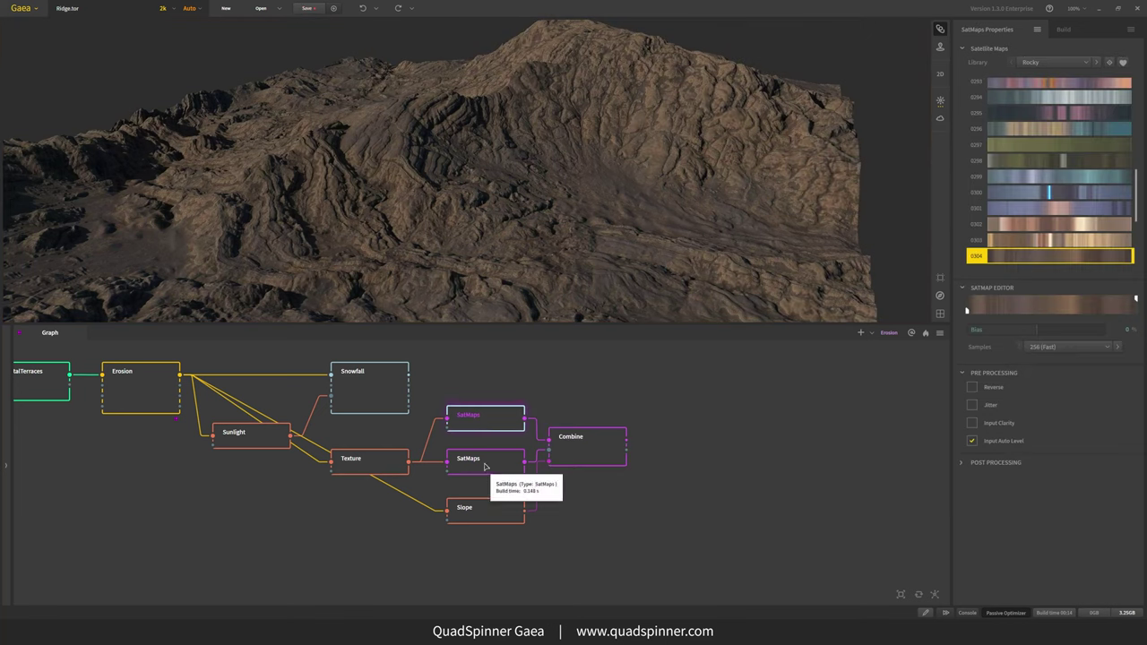
pyautogui.click(485, 461)
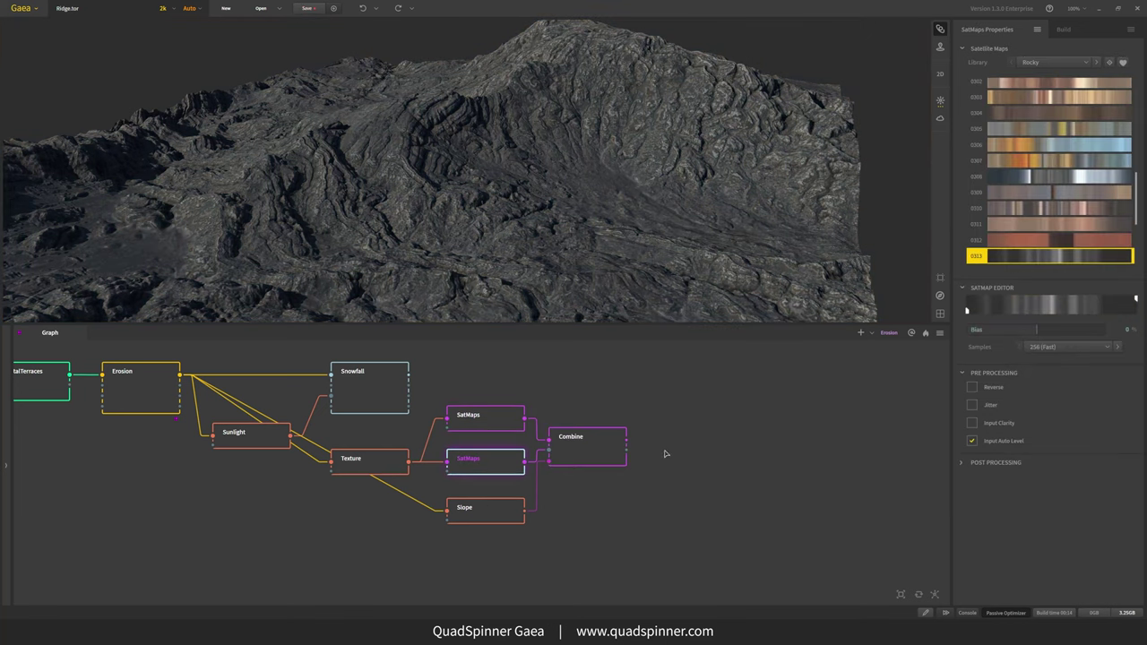
pyautogui.click(583, 442)
pyautogui.moveTo(605, 229); pyautogui.dragTo(578, 200)
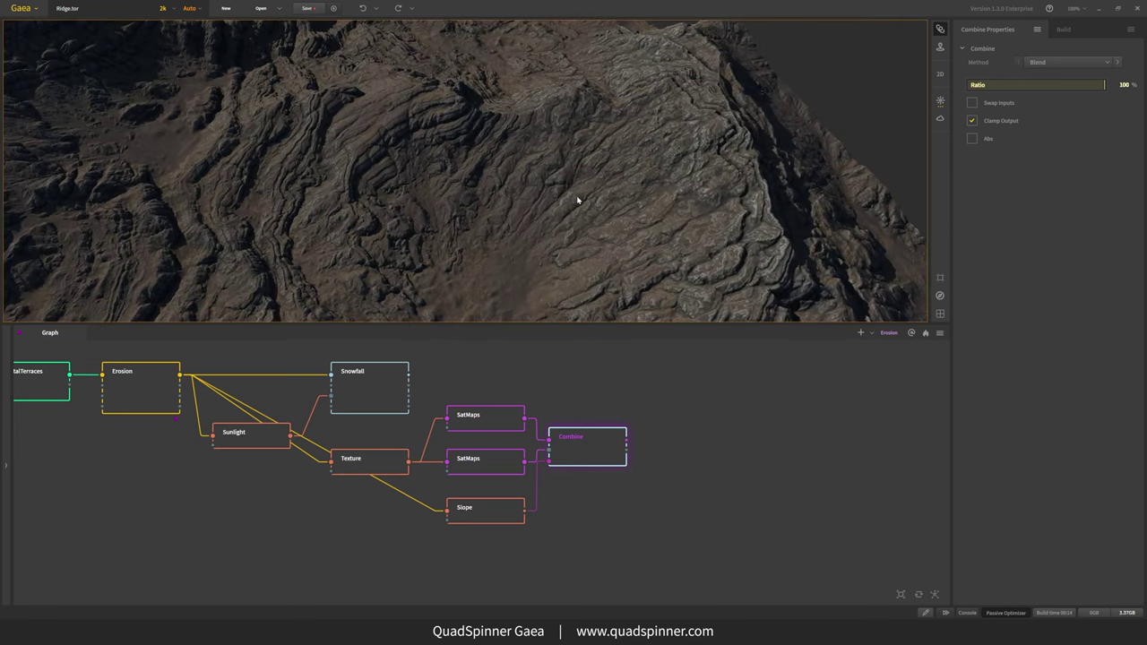
# Merge the colour Combine output with the Snowfall node's secondary output in a new Combine node using the 100 Max preset
pyautogui.moveTo(615, 453); pyautogui.dragTo(562, 480, button='middle')
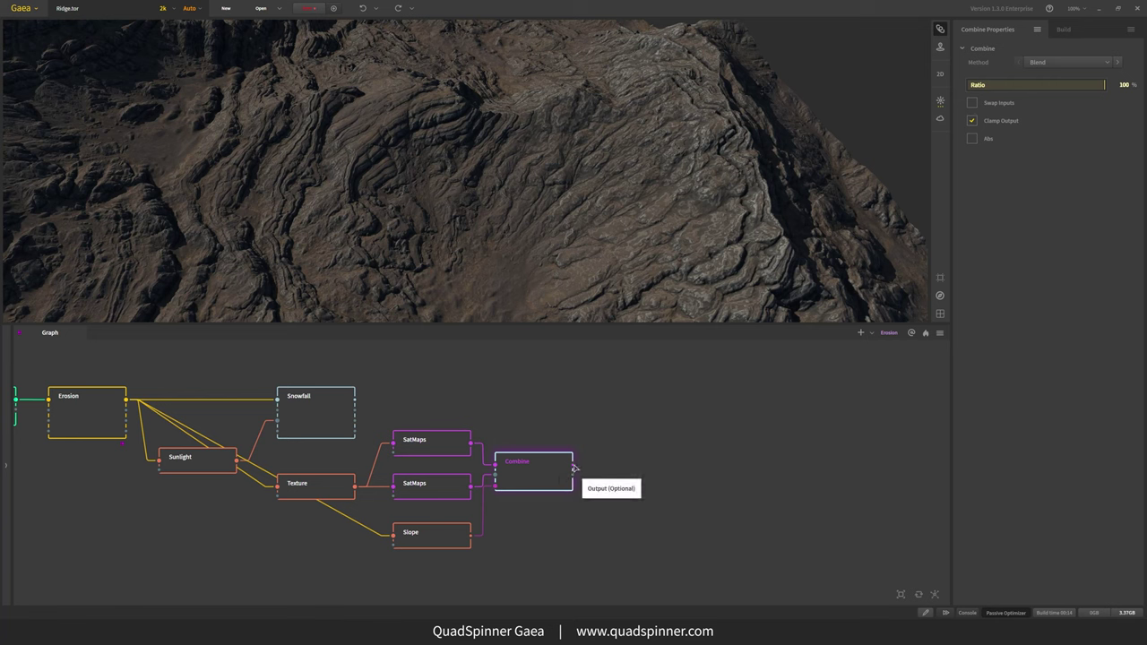
pyautogui.moveTo(575, 467); pyautogui.dragTo(358, 411)
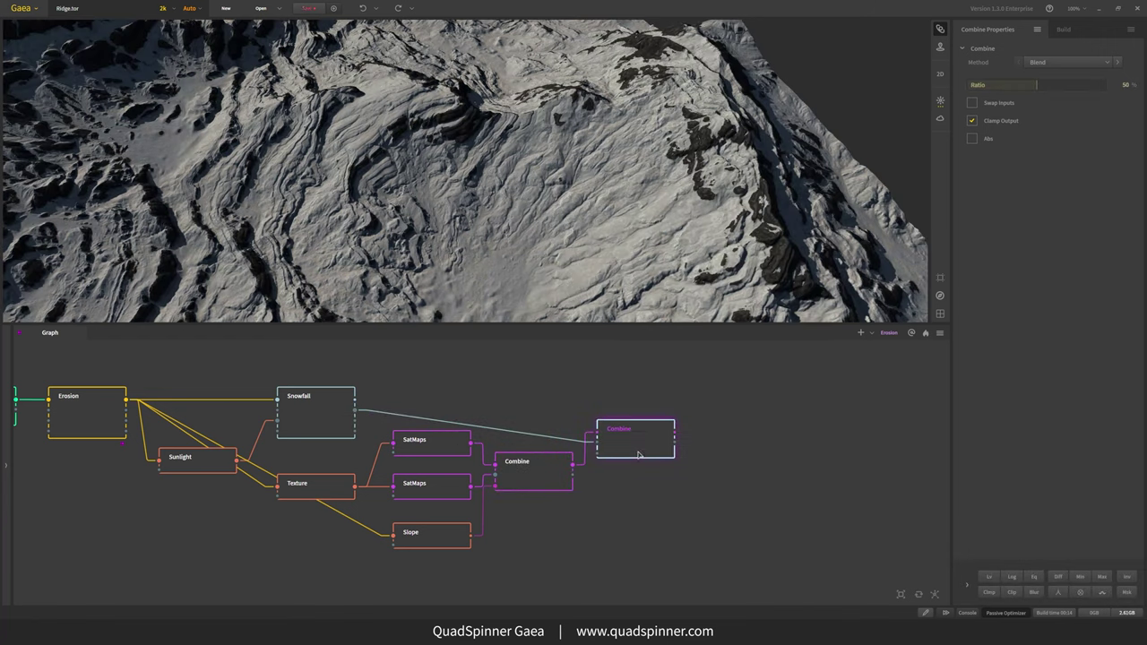
pyautogui.rightClick(638, 455)
pyautogui.moveTo(665, 443)
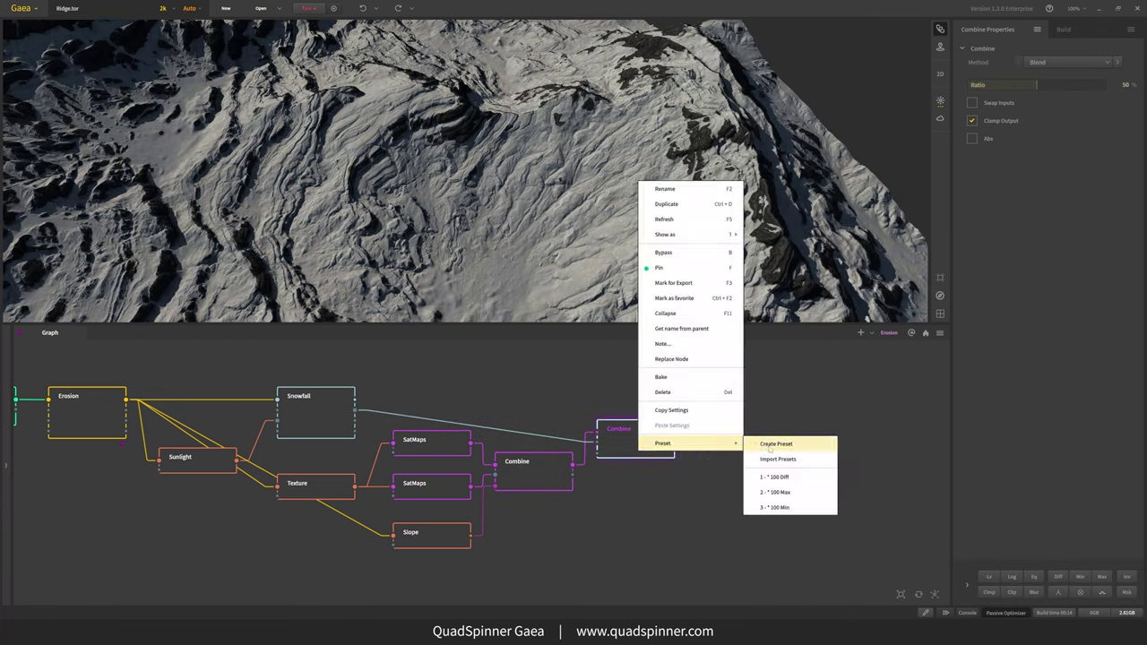
pyautogui.click(794, 494)
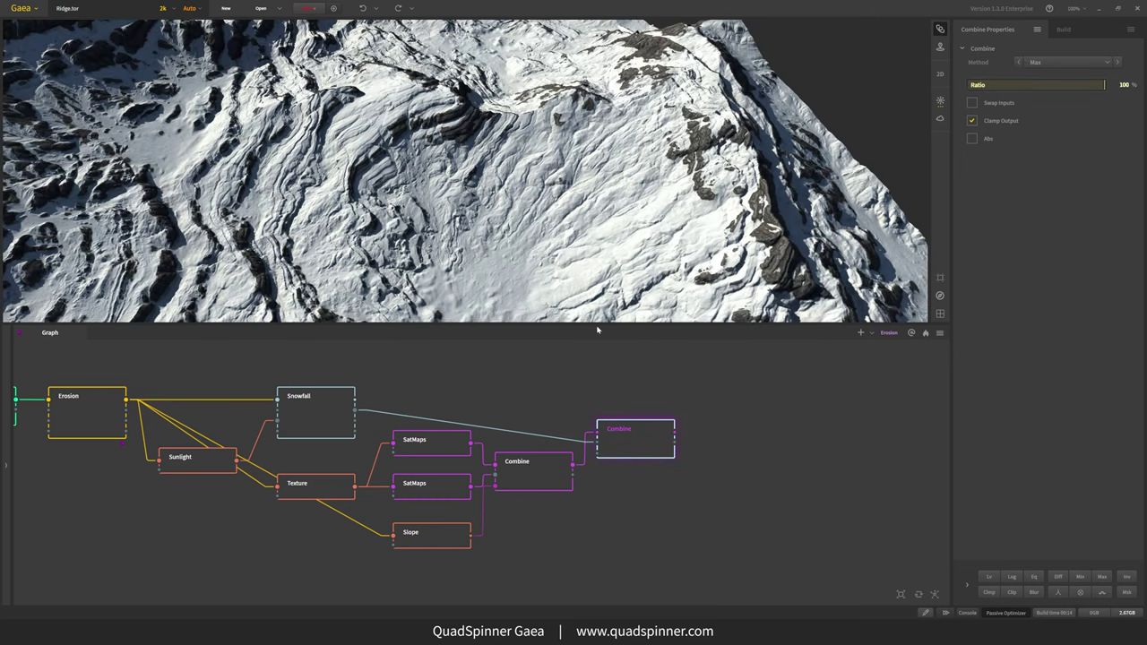
pyautogui.moveTo(573, 215); pyautogui.dragTo(538, 153)
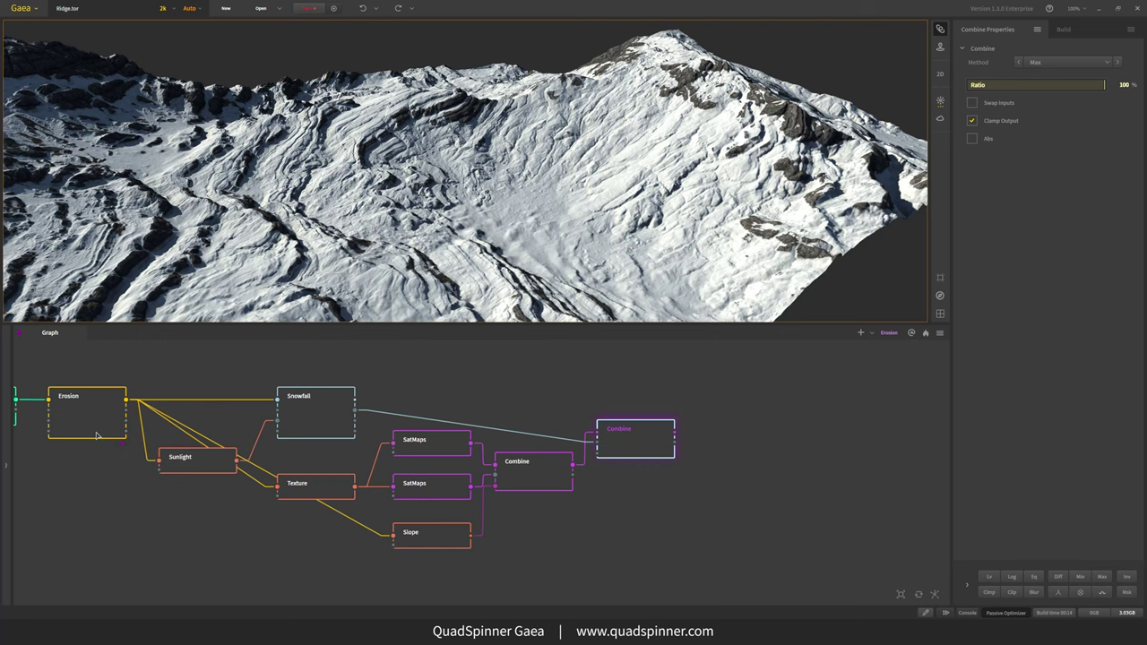
# Pin the Snowfall node as the underlay and inspect the final Combine colours on the snow-covered terrain
pyautogui.rightClick(330, 410)
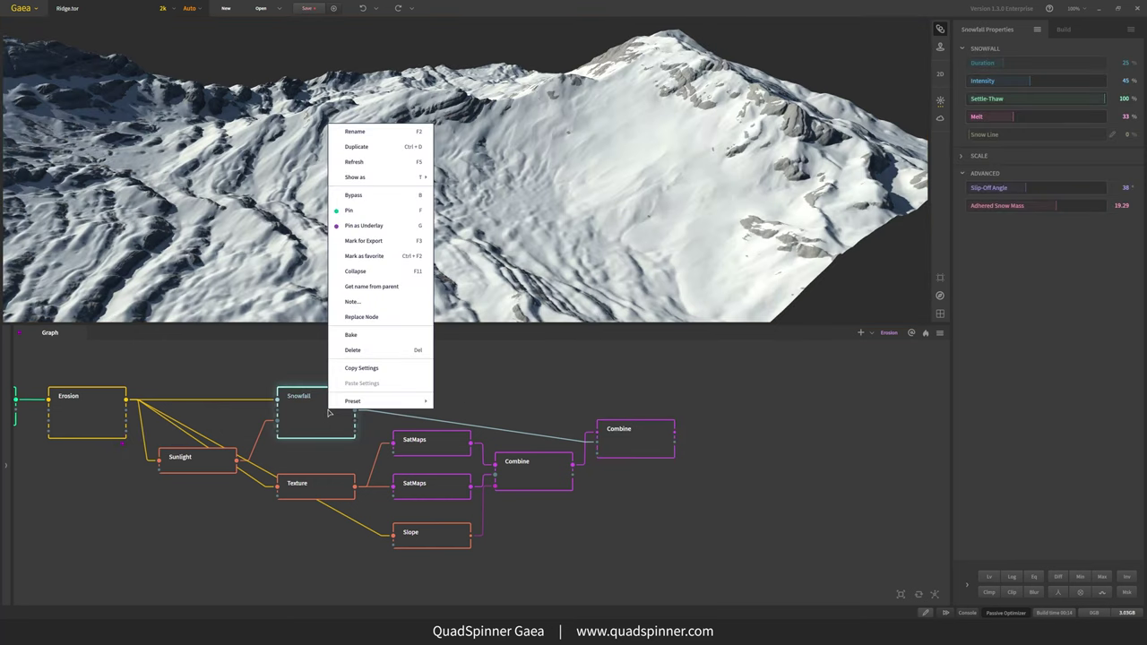
pyautogui.click(381, 226)
pyautogui.click(649, 453)
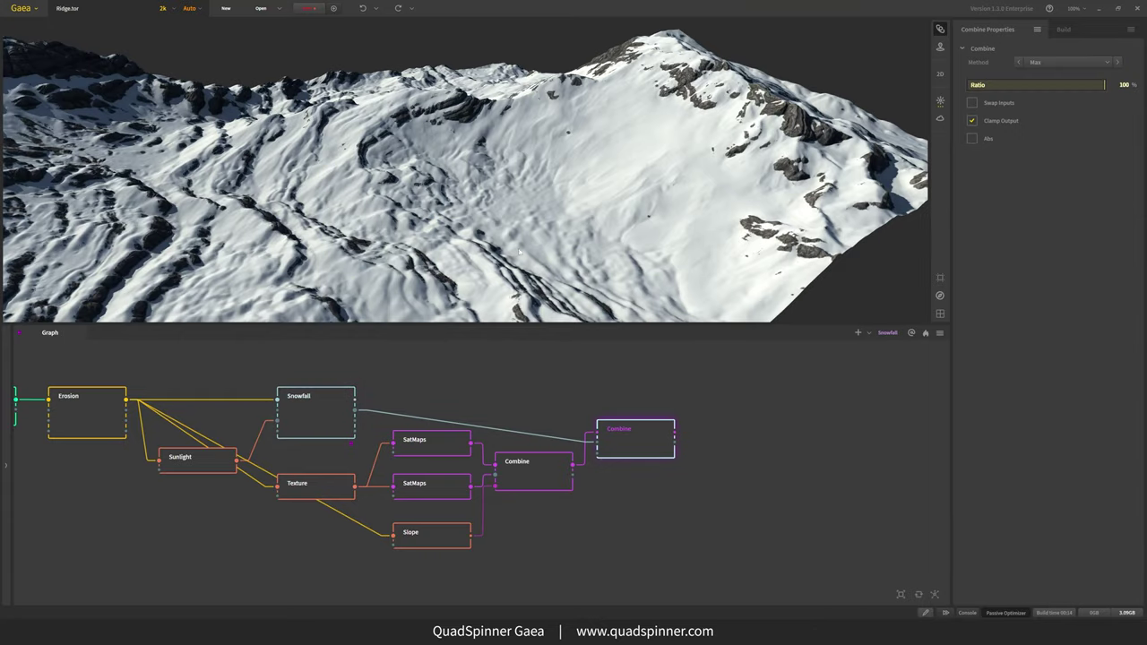
pyautogui.moveTo(519, 251); pyautogui.dragTo(652, 223)
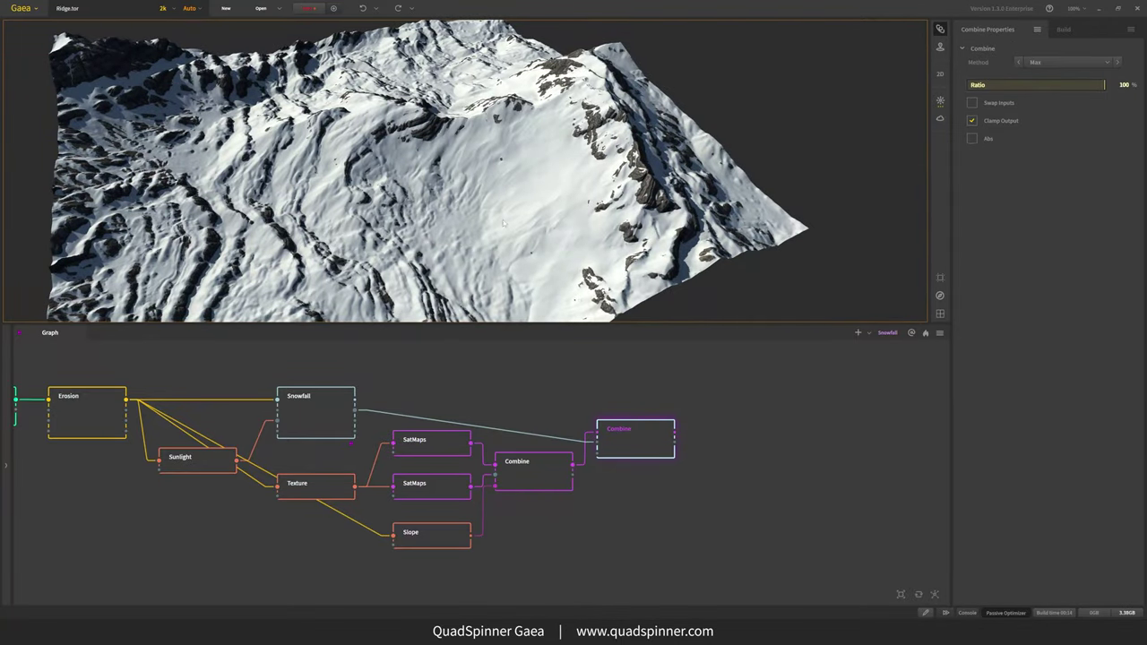
pyautogui.moveTo(580, 320); pyautogui.dragTo(418, 172)
pyautogui.scroll(3, 529, 248)
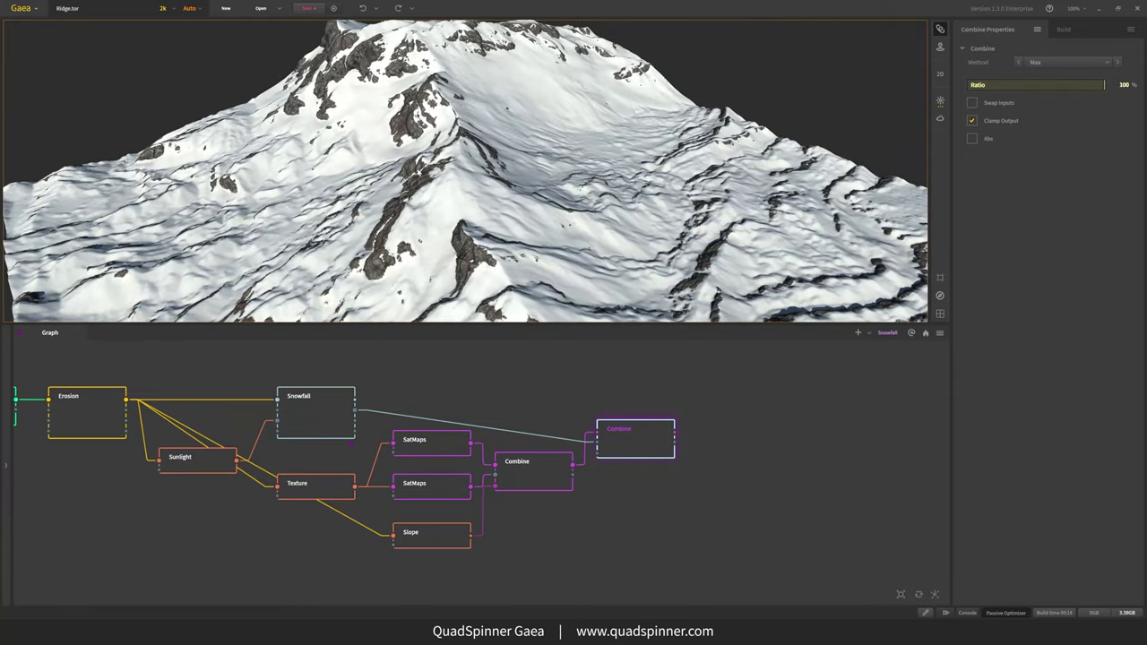
# Set the Snowfall node's Duration to 18% and check the thinner snow in the final Combine node
pyautogui.click(305, 432)
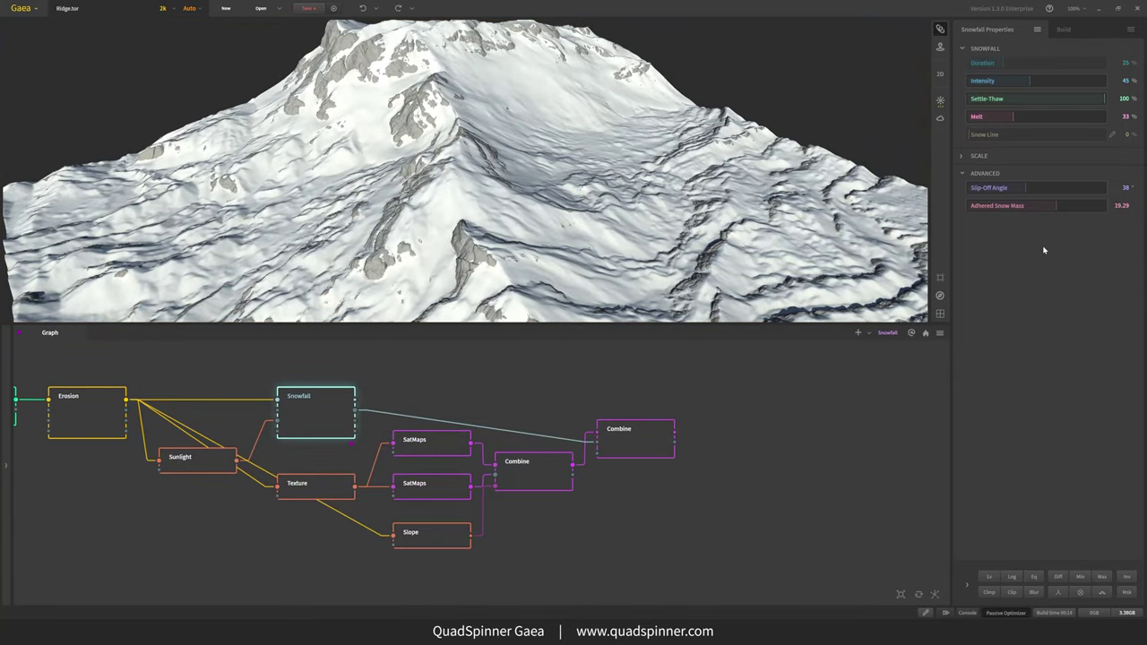
pyautogui.click(999, 66)
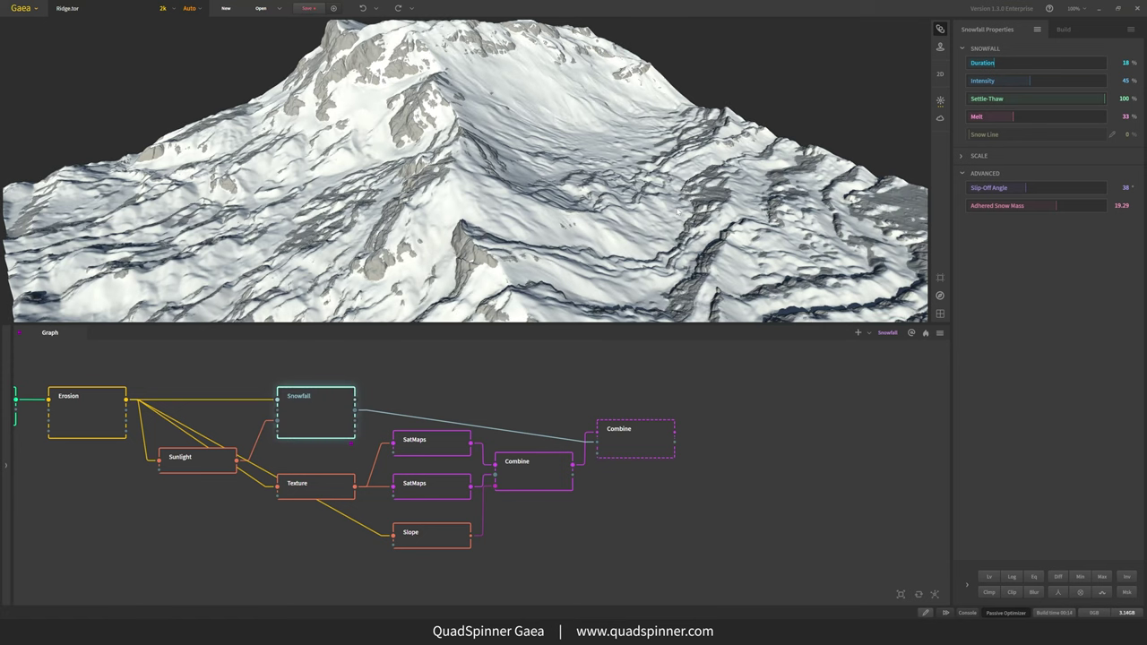
pyautogui.moveTo(430, 170); pyautogui.dragTo(645, 170)
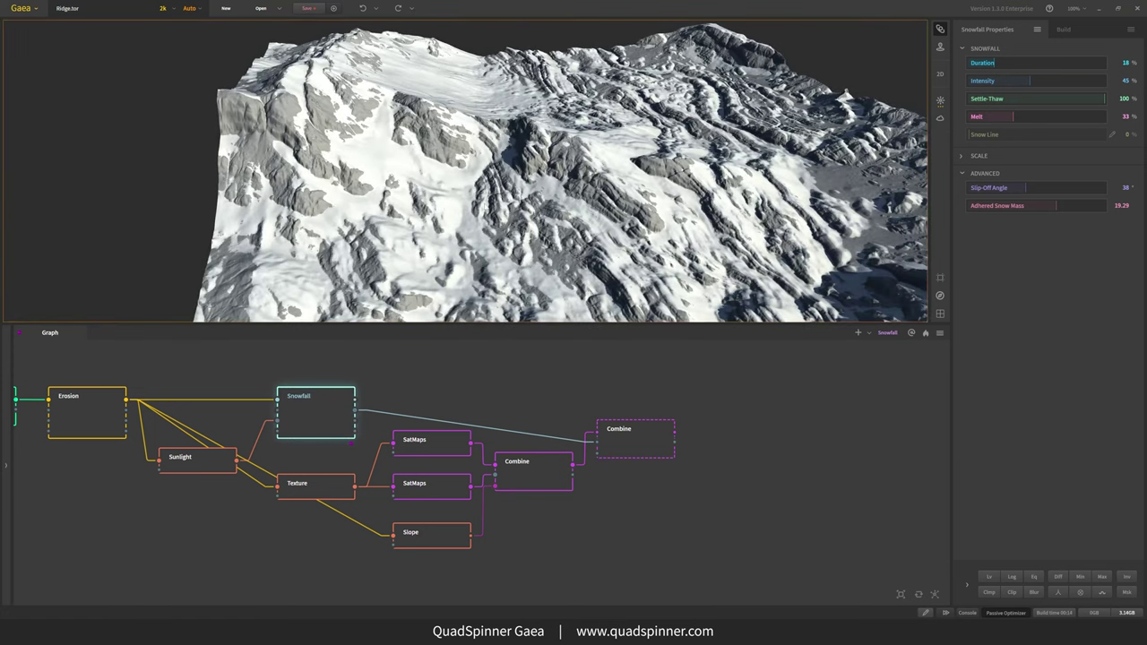
pyautogui.click(660, 436)
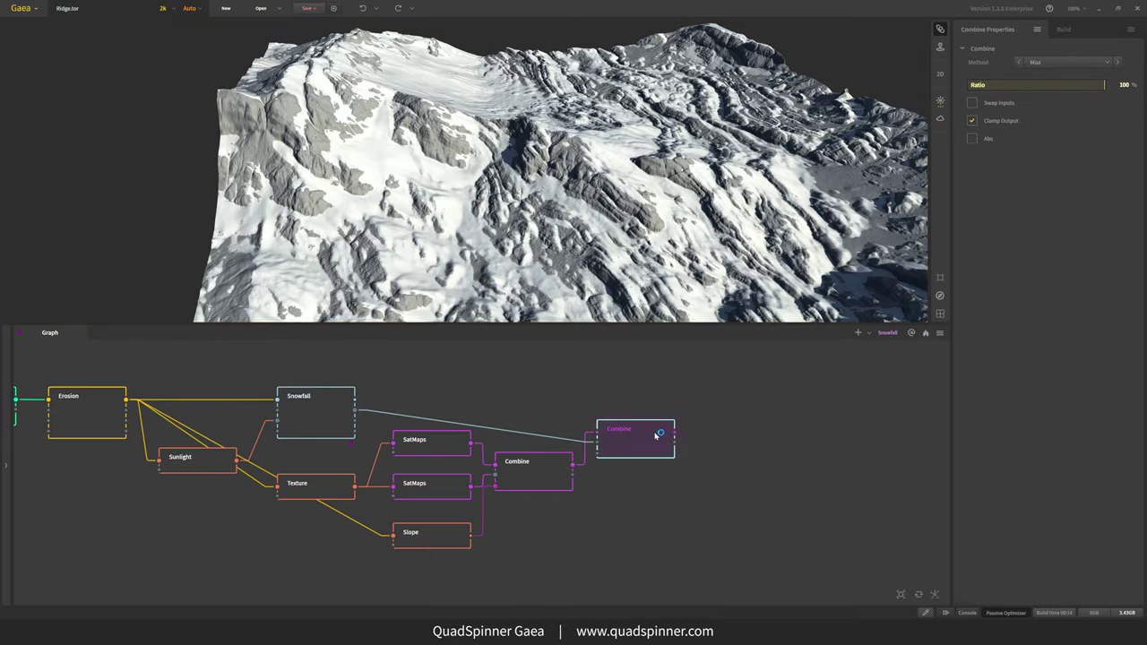
pyautogui.scroll(3, 515, 224)
pyautogui.moveTo(521, 310); pyautogui.dragTo(522, 255)
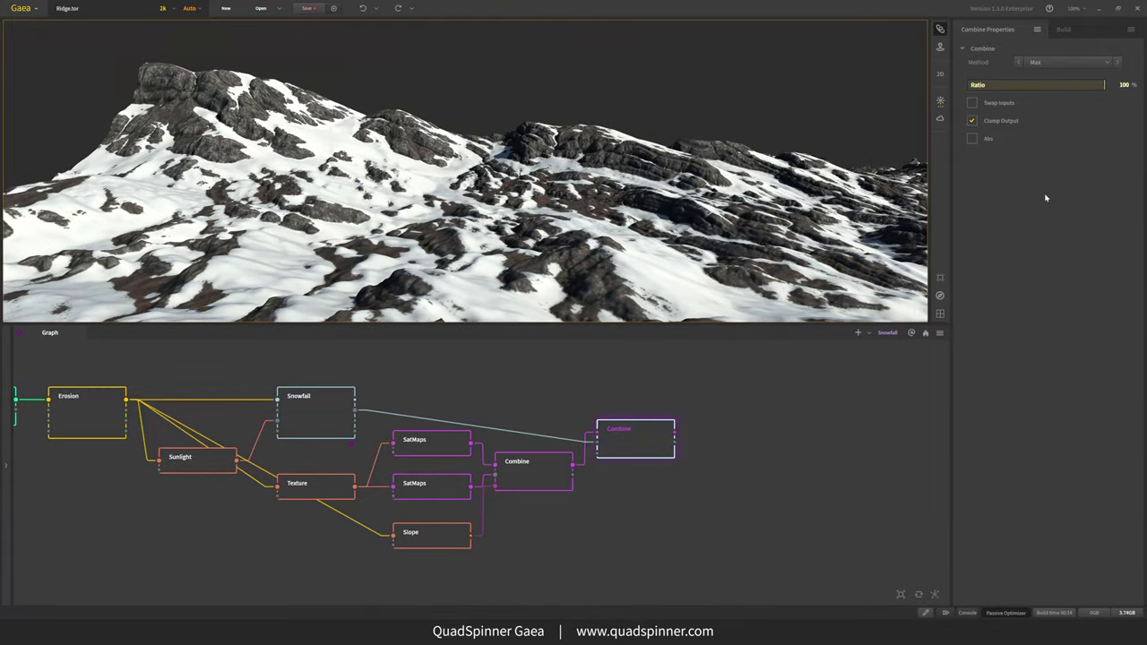
# Turn on the viewport atmosphere and set Aerial Perspective to 87% in the light settings
pyautogui.click(939, 120)
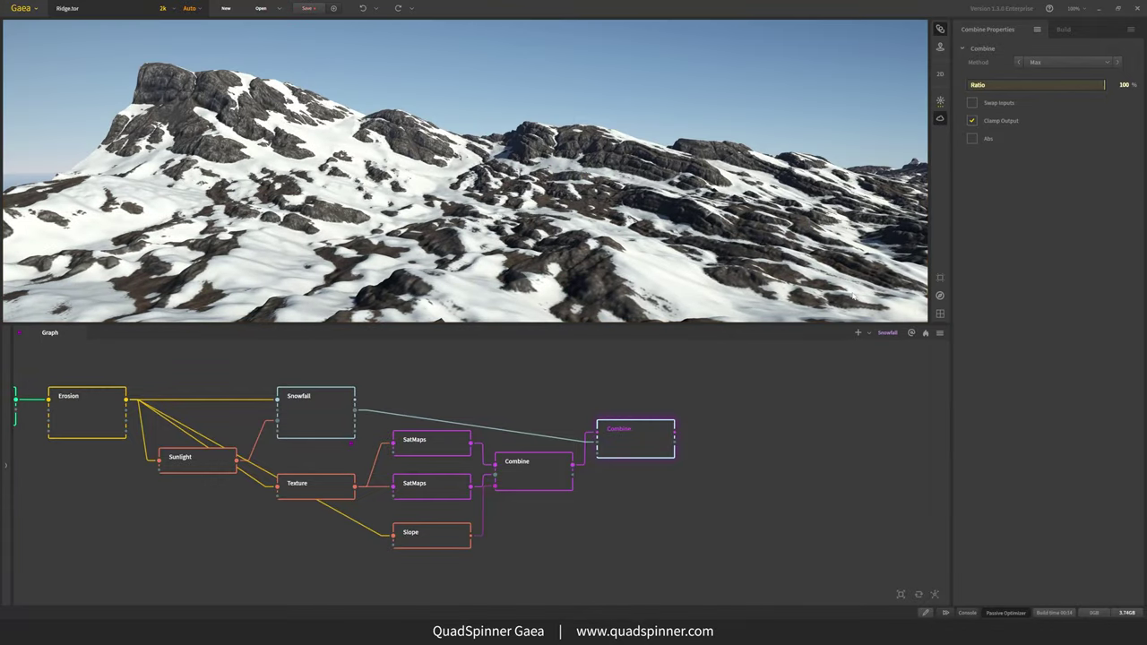
pyautogui.click(940, 101)
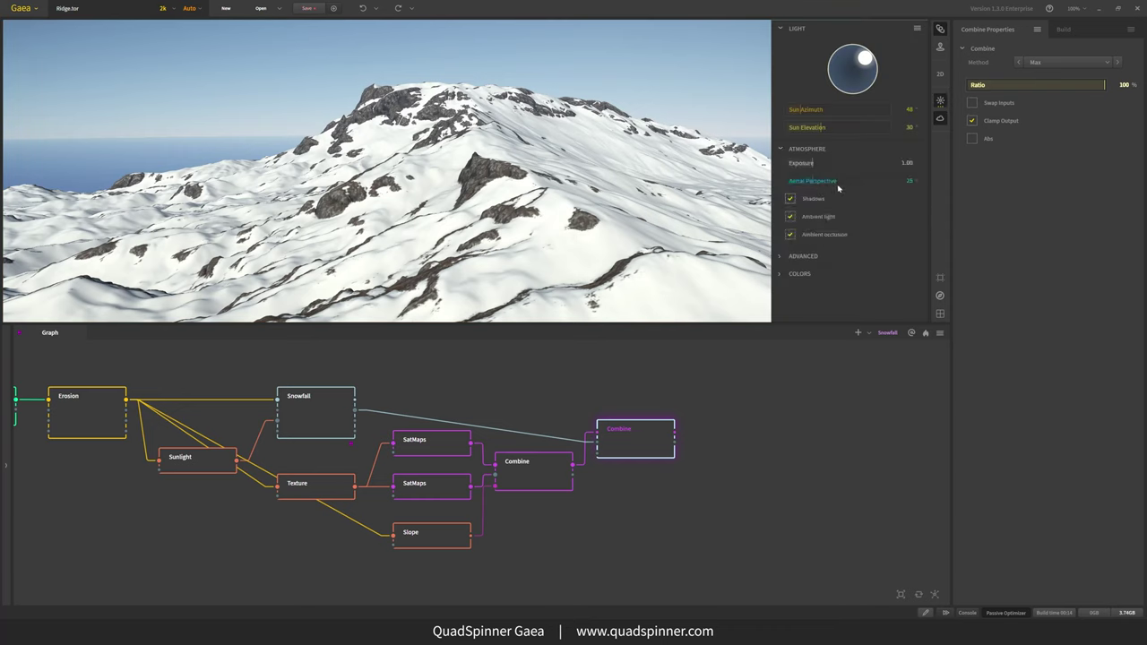
pyautogui.moveTo(838, 188); pyautogui.dragTo(872, 186)
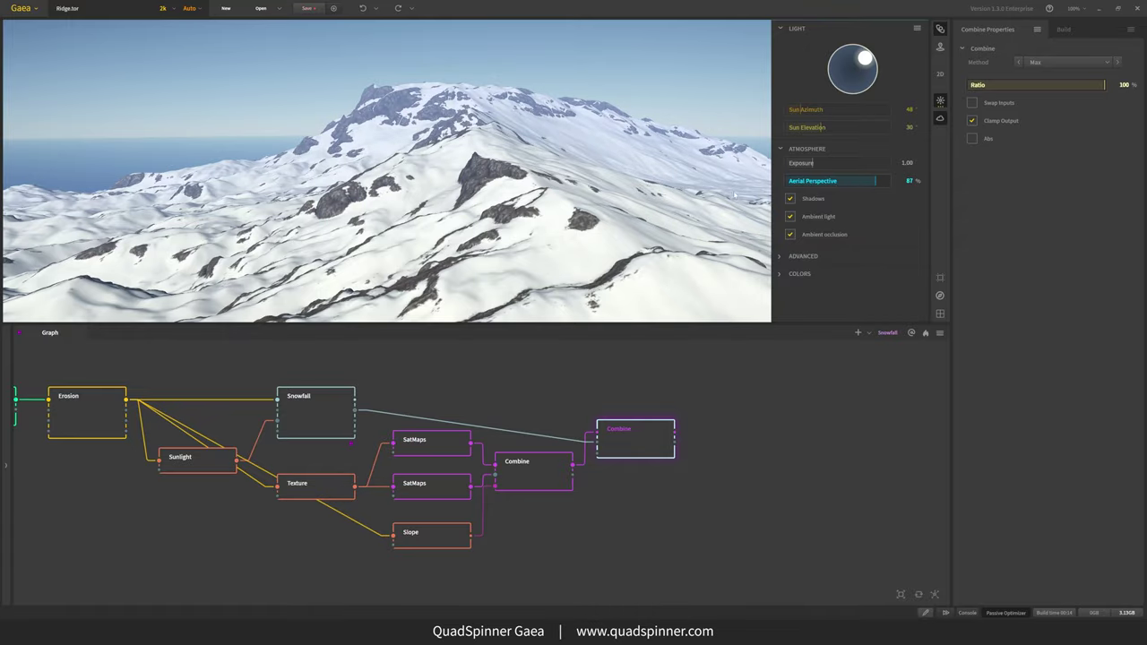
# Examine the finished snowy terrain from several angles and bring the entire node graph into view
pyautogui.moveTo(739, 195); pyautogui.dragTo(528, 279)
pyautogui.moveTo(628, 274); pyautogui.dragTo(511, 232)
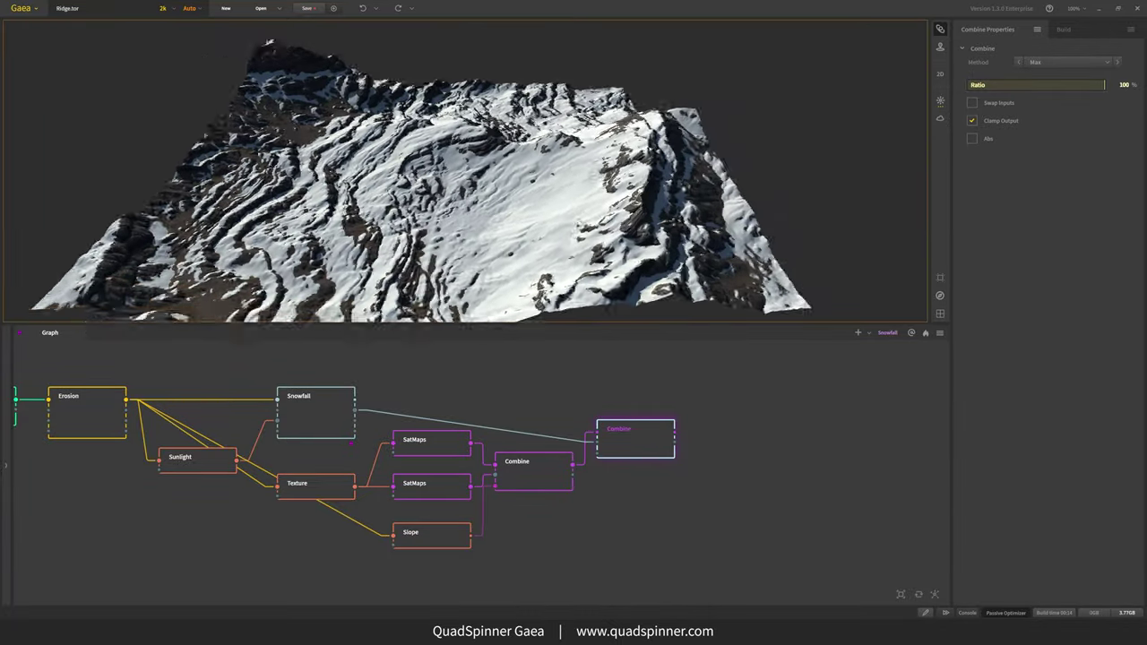
pyautogui.scroll(3, 585, 245)
pyautogui.moveTo(512, 232); pyautogui.dragTo(604, 270)
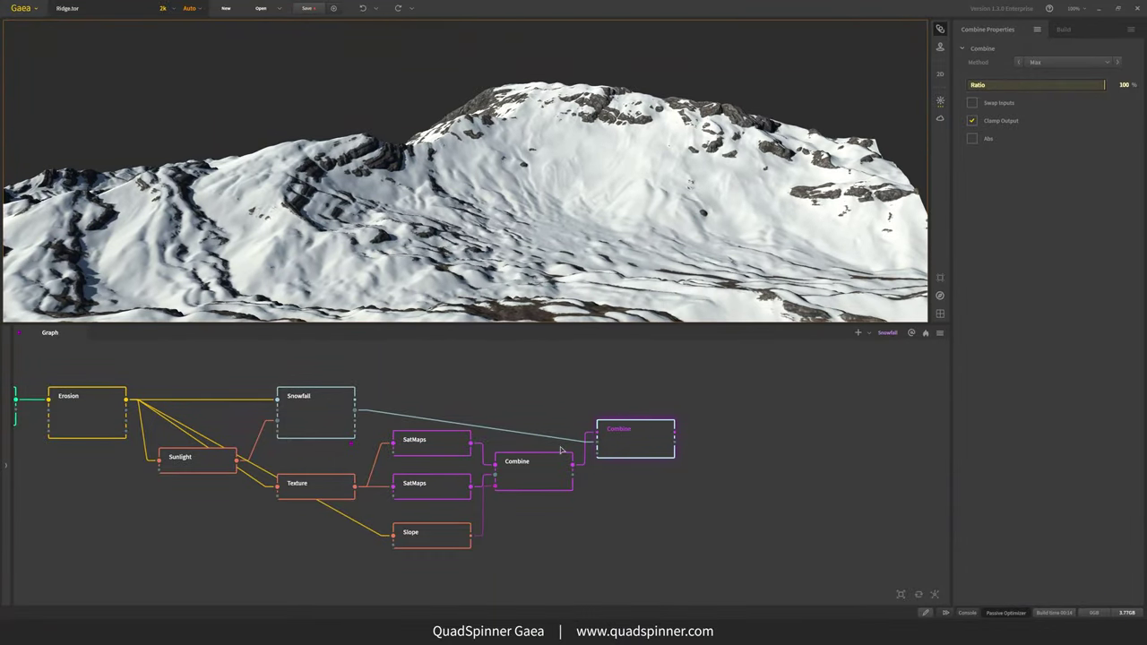
pyautogui.moveTo(496, 469); pyautogui.dragTo(695, 471, button='middle')
pyautogui.scroll(-2, 695, 471)
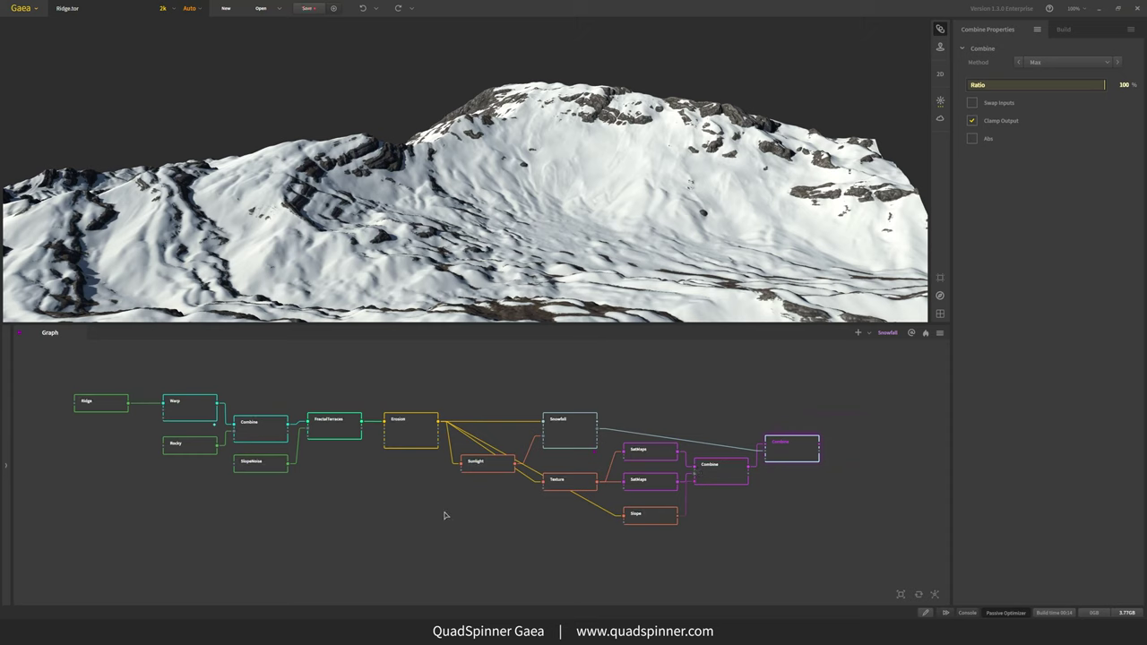